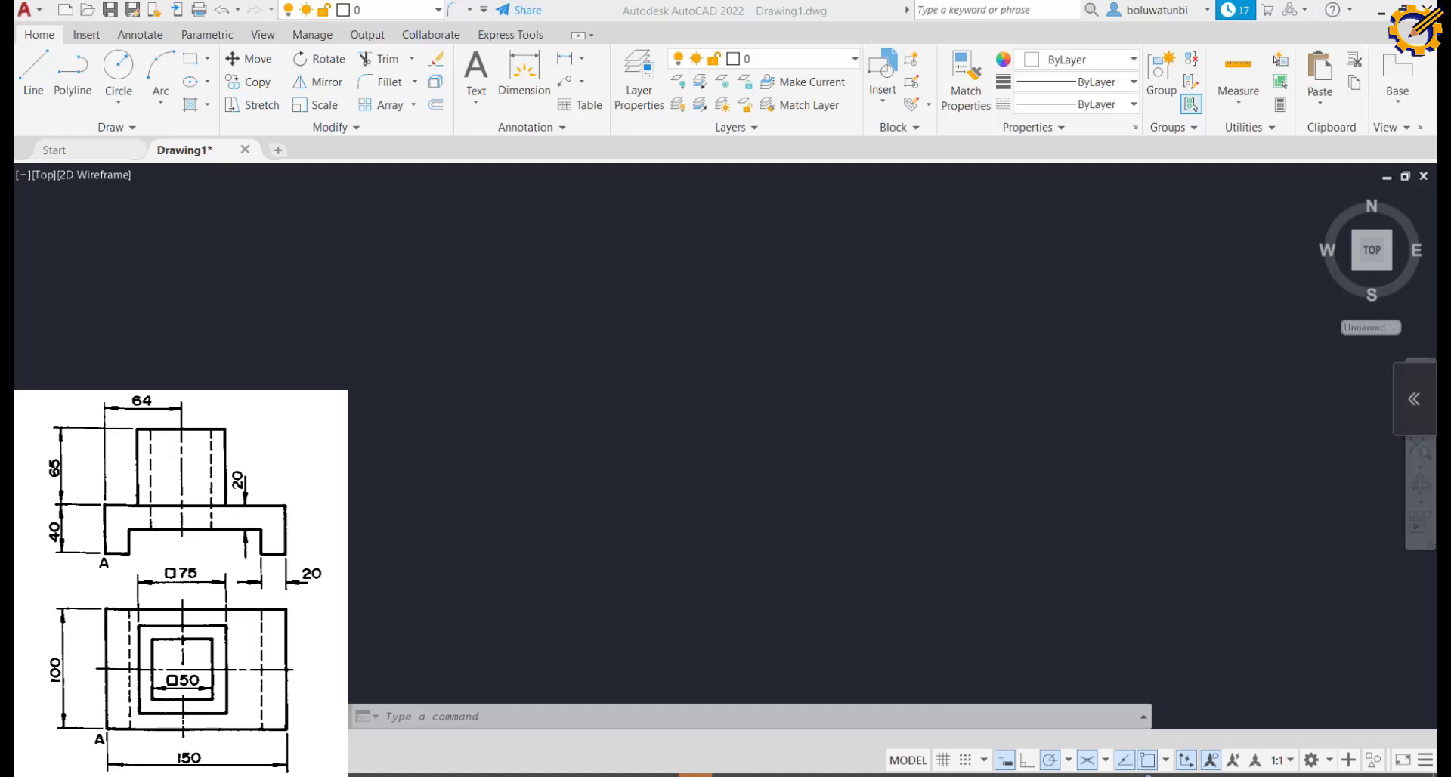
# Start a polyline for the base's front profile with a 40 vertical edge upward and a 150 edge at 30°.
pyautogui.click(34, 75)
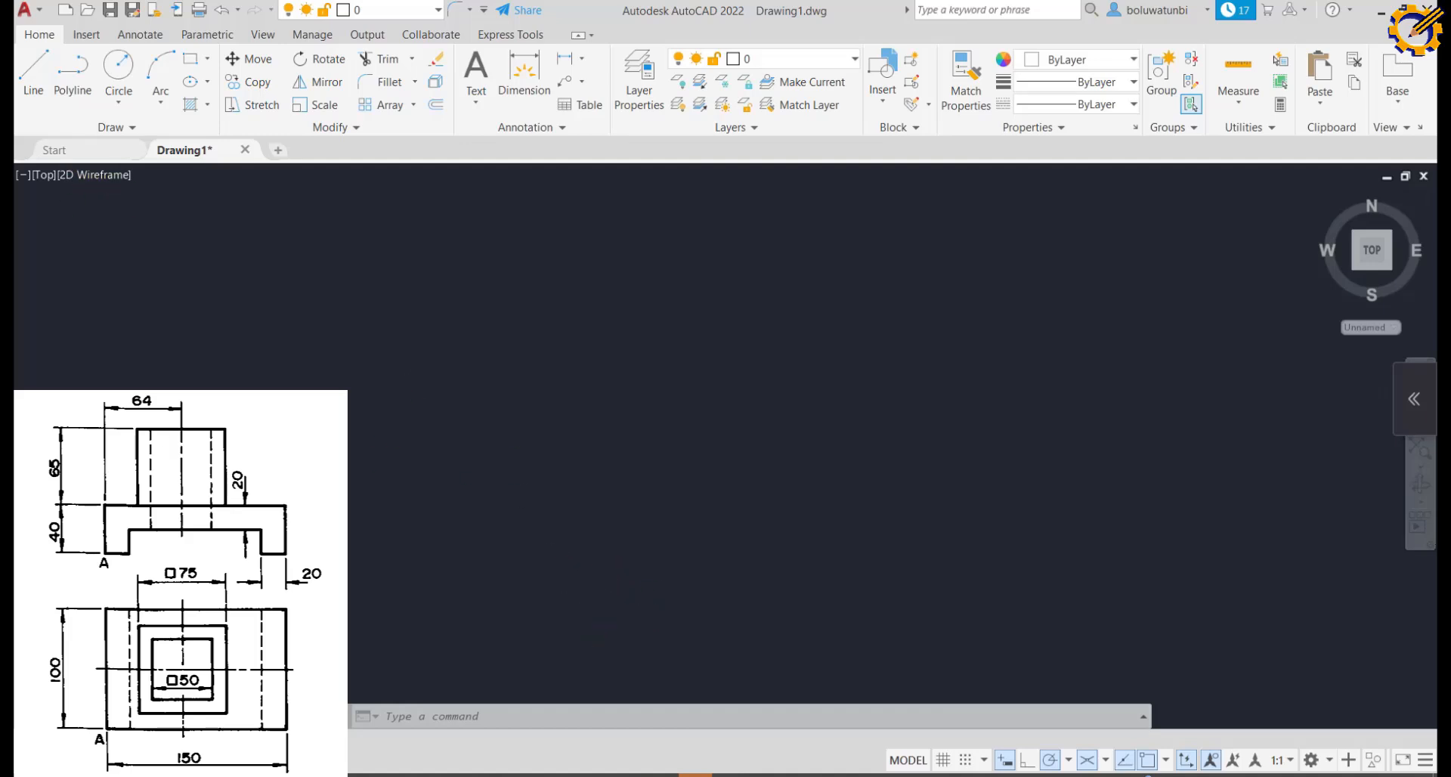
pyautogui.click(73, 76)
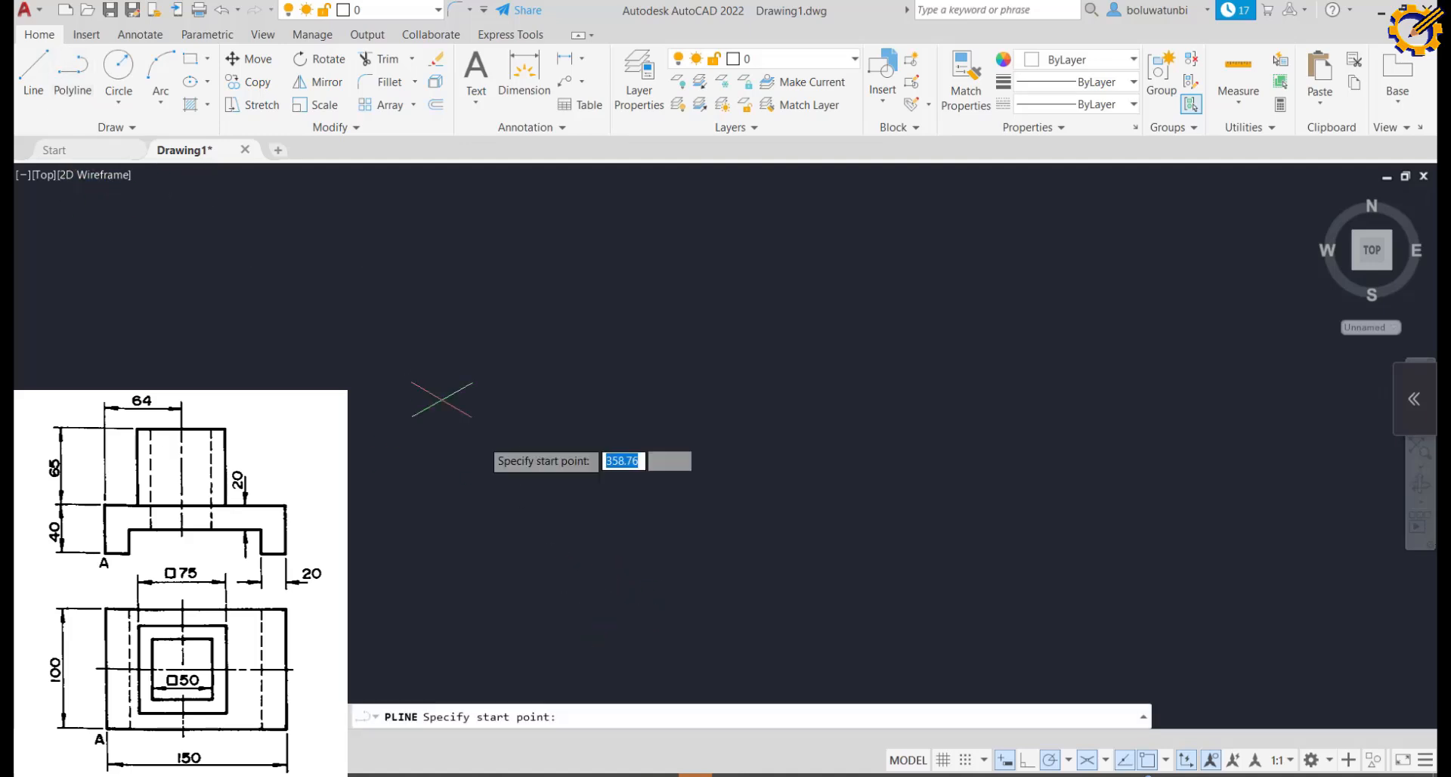
pyautogui.click(679, 652)
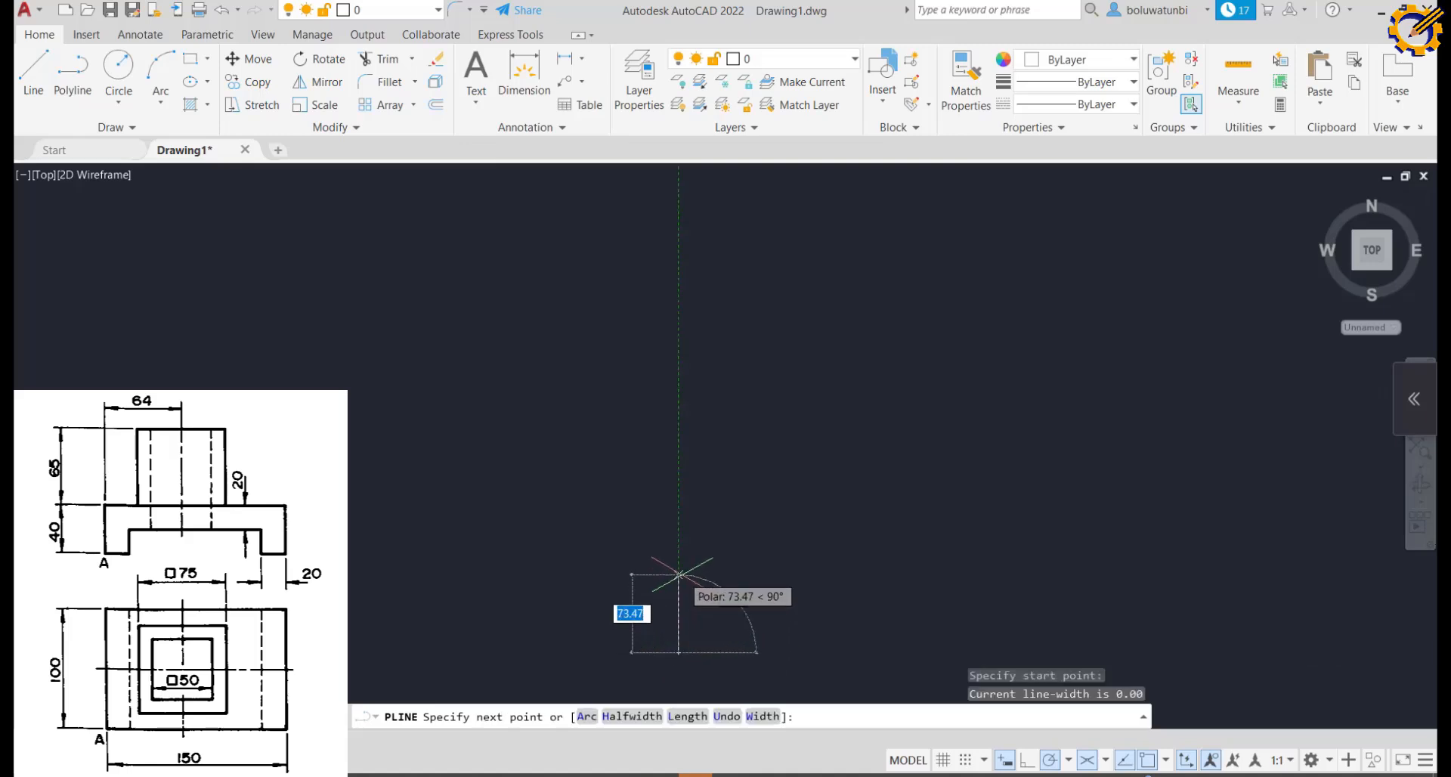
pyautogui.write('40')
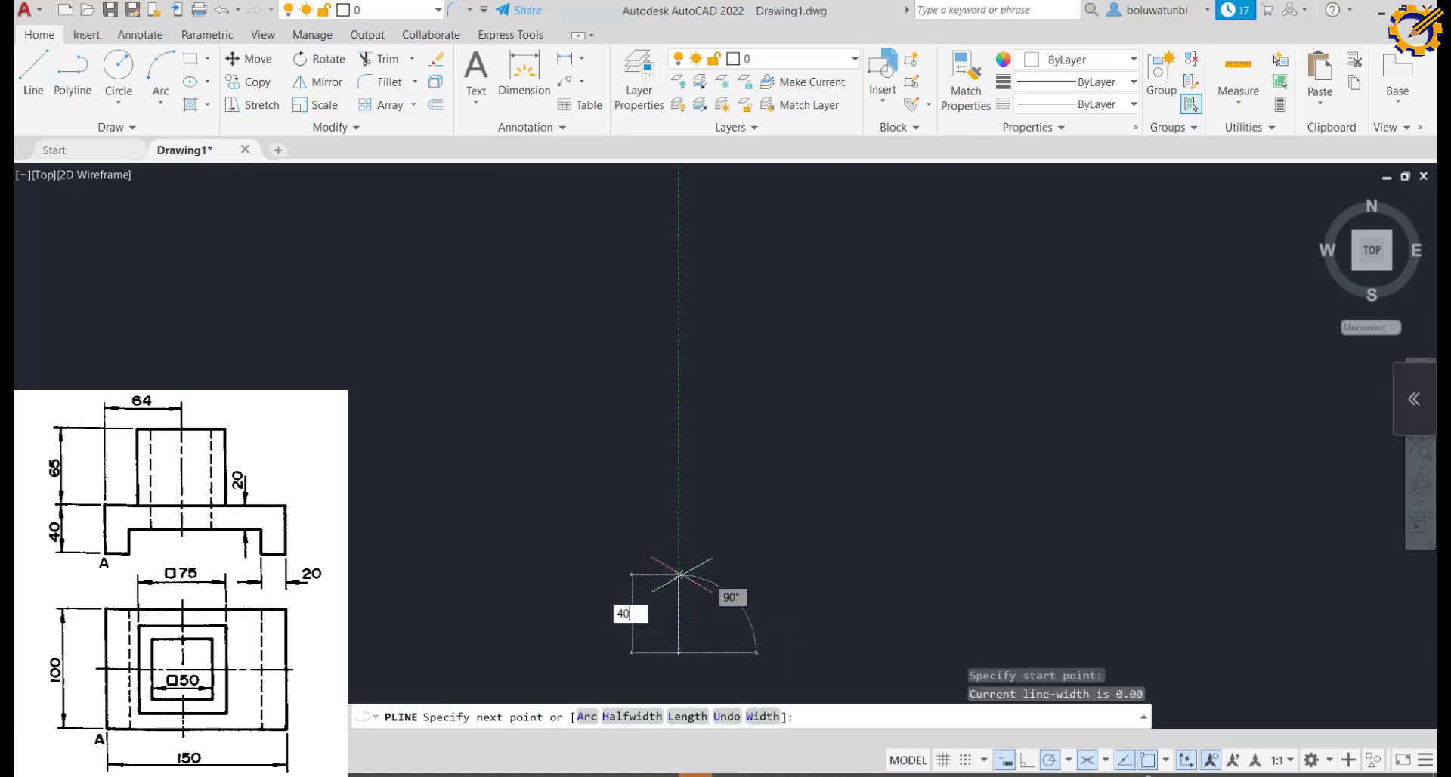
pyautogui.press('Return')
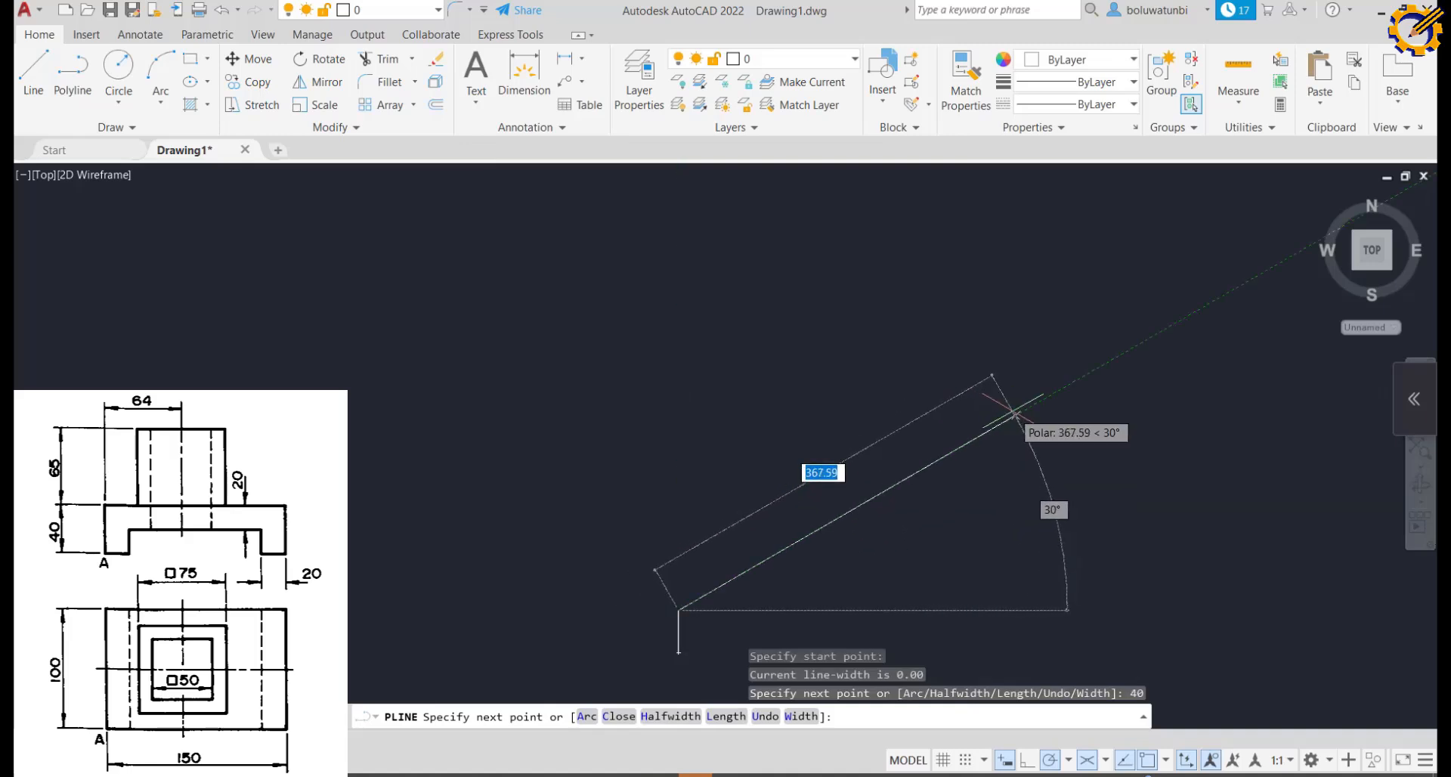
pyautogui.press('Tab')
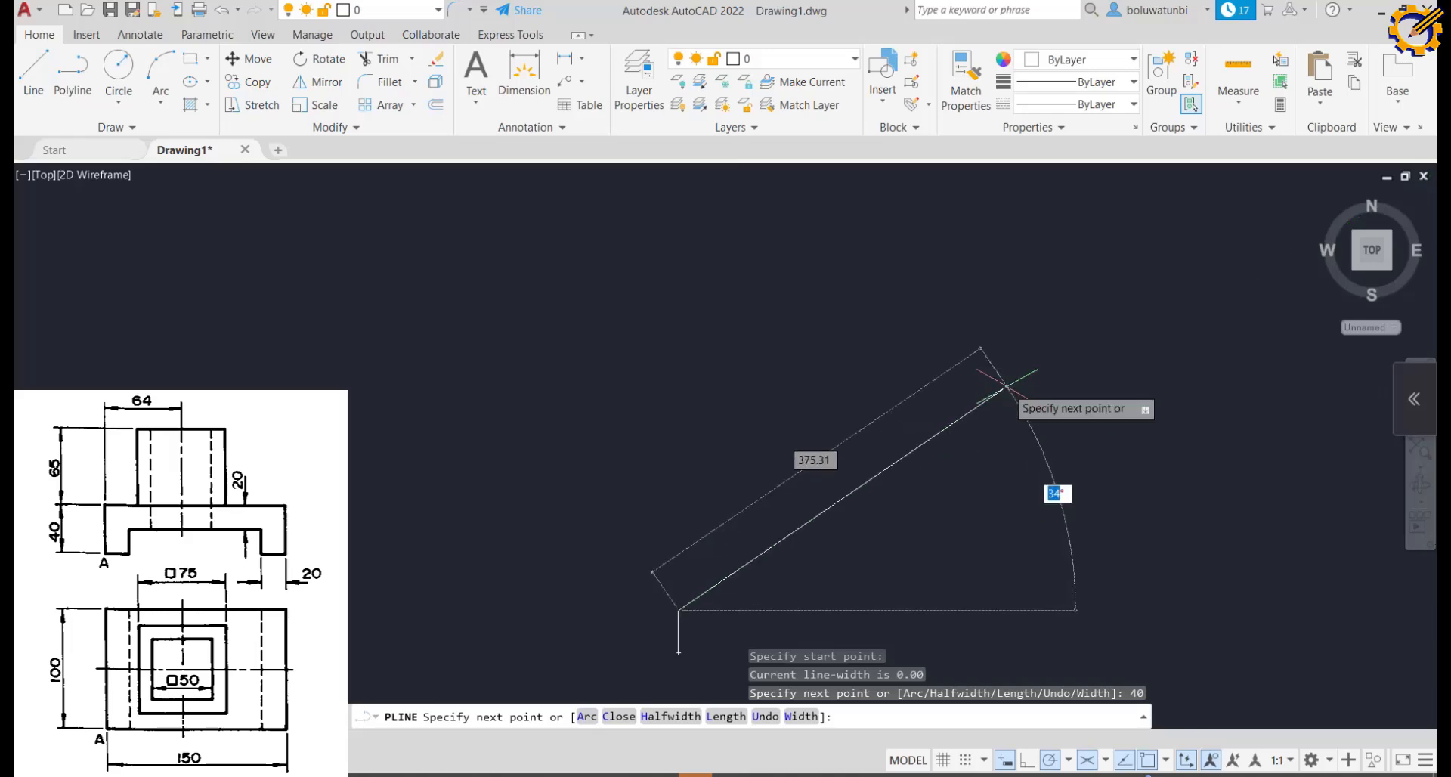
pyautogui.write('0')
pyautogui.press('Tab')
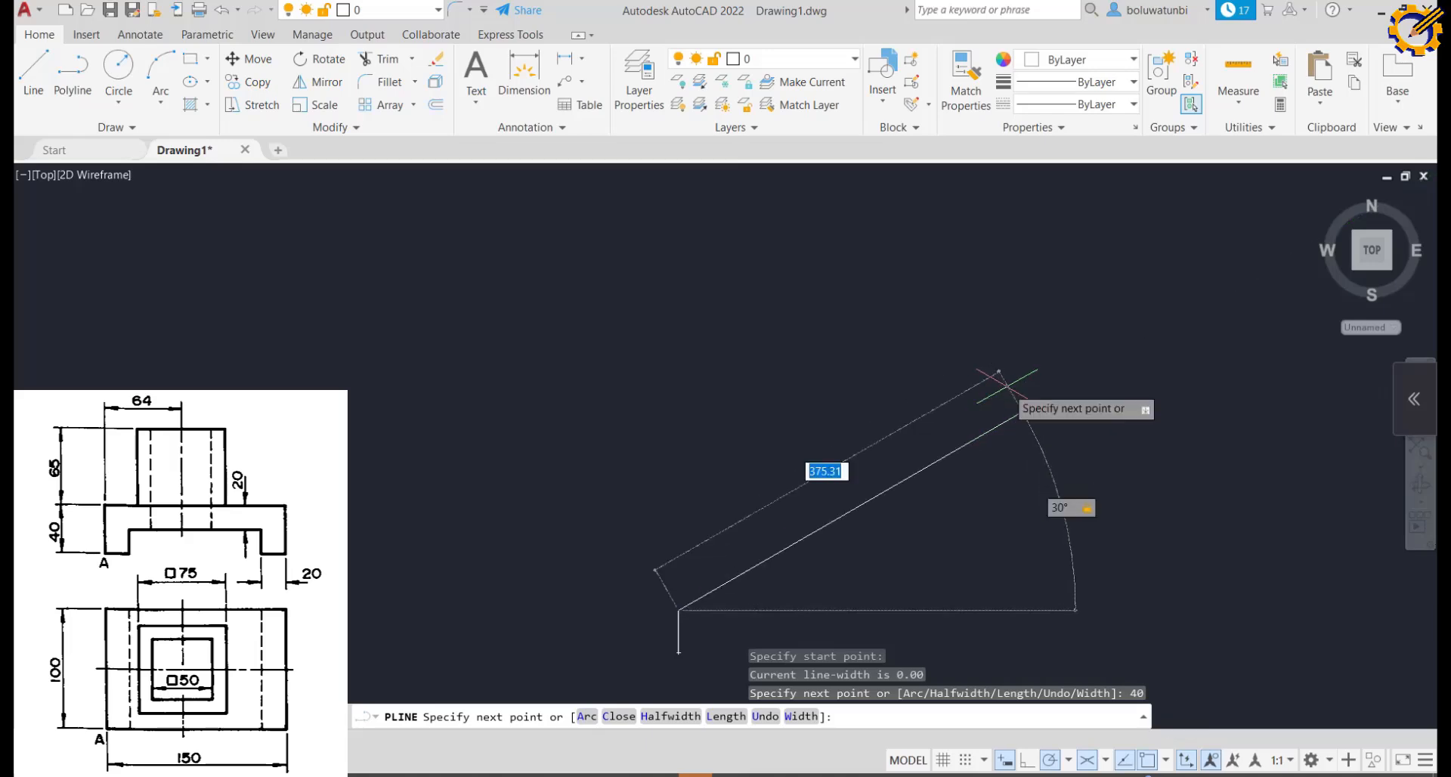
pyautogui.write('150')
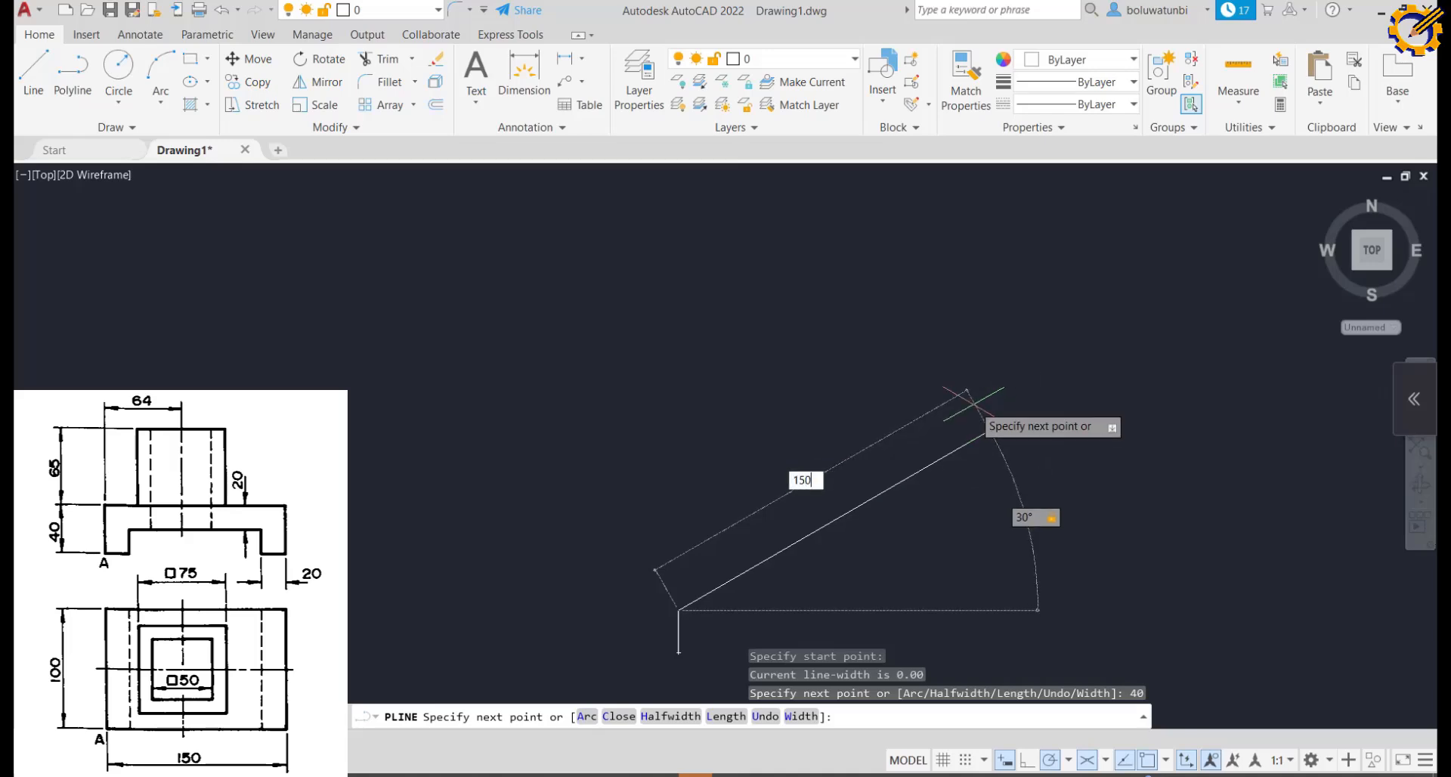
pyautogui.press('Return')
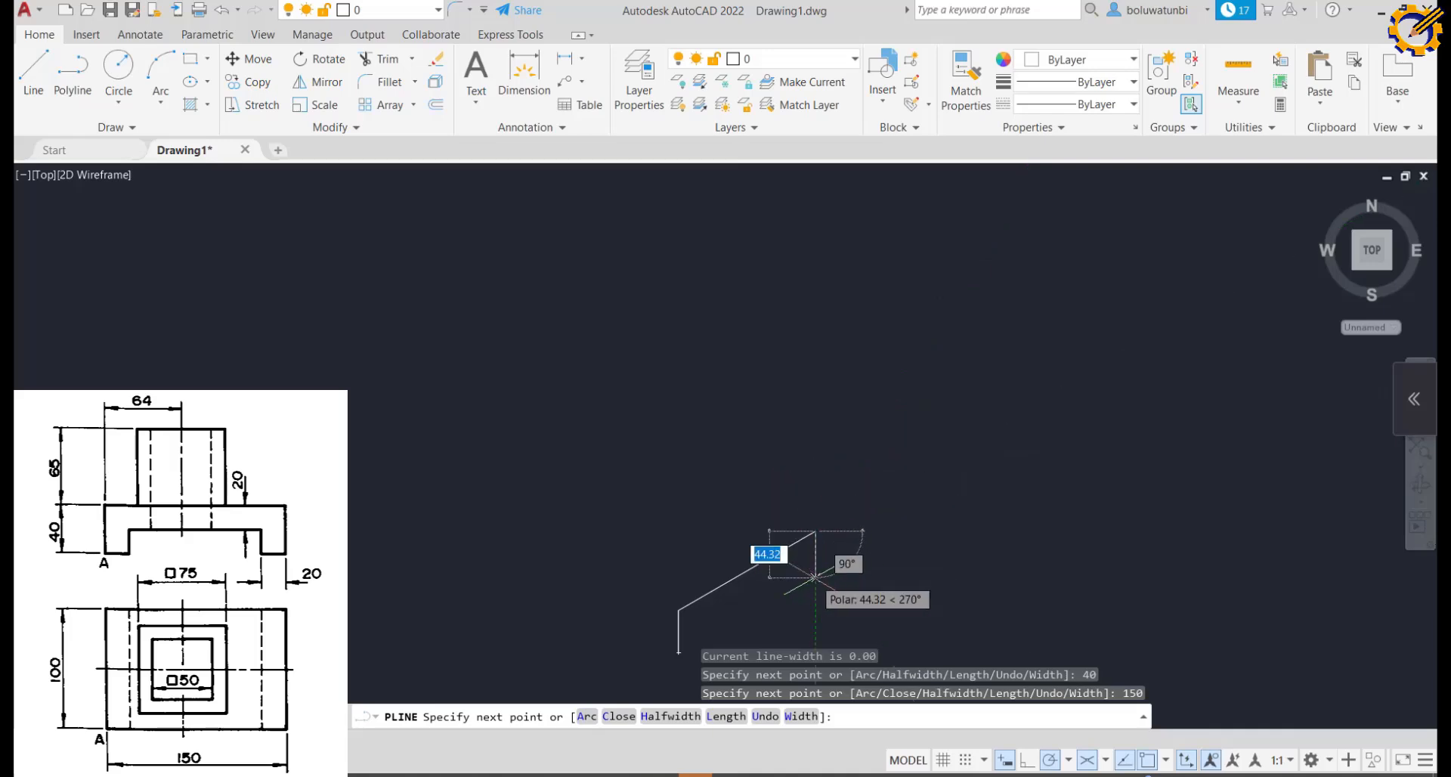
# Continue the profile around the far leg with segments 40 downward, 20 back at 210° and 20 upward.
pyautogui.write('40')
pyautogui.press('Return')
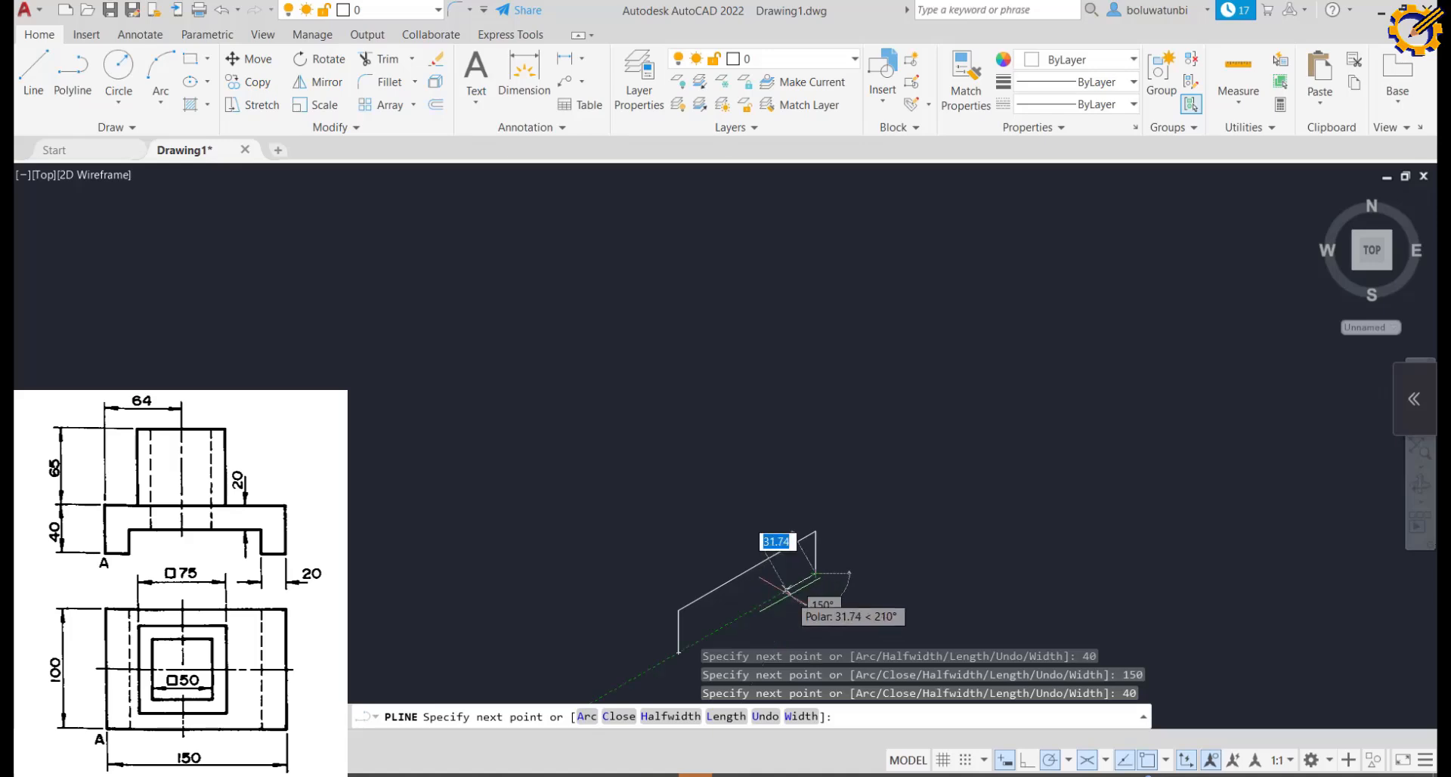
pyautogui.write('20')
pyautogui.press('Return')
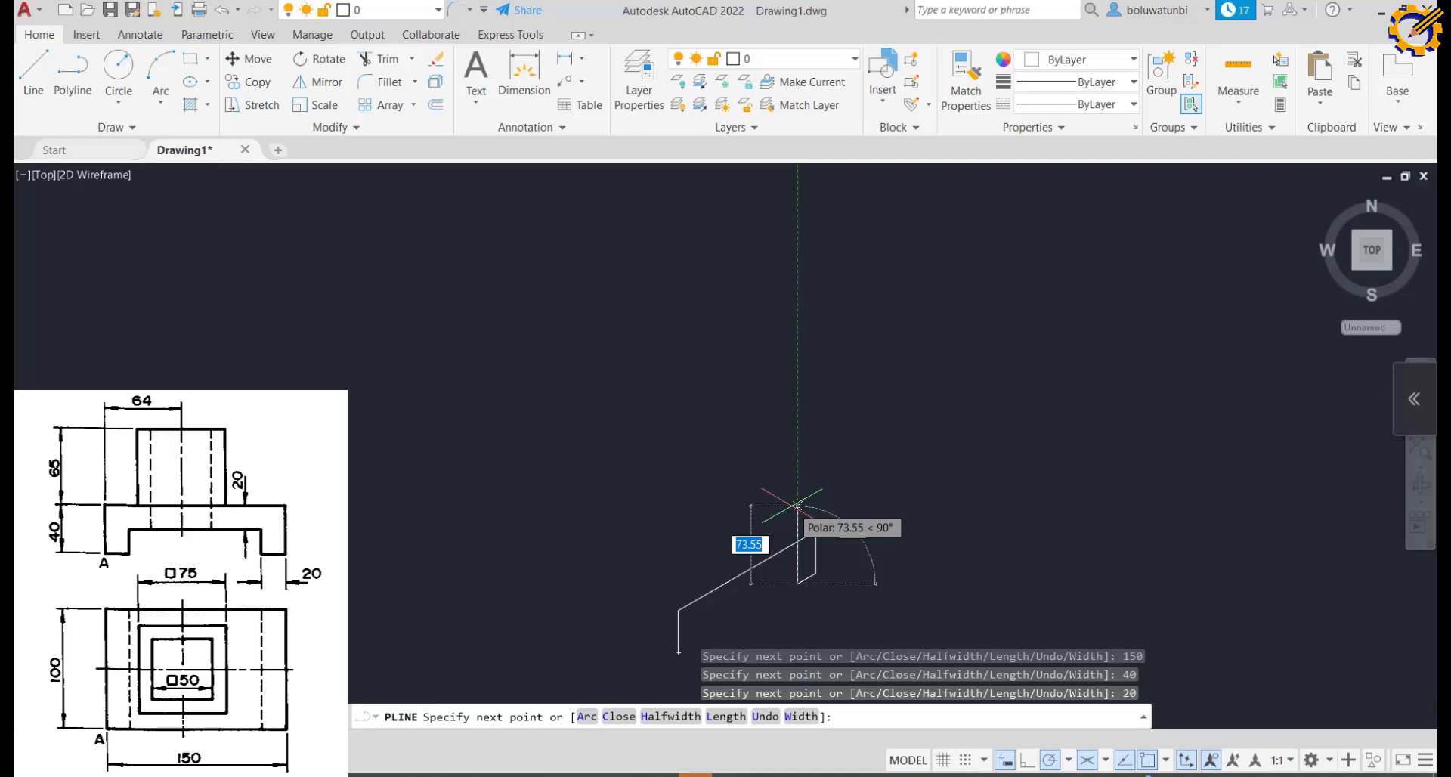
pyautogui.write('20')
pyautogui.press('Return')
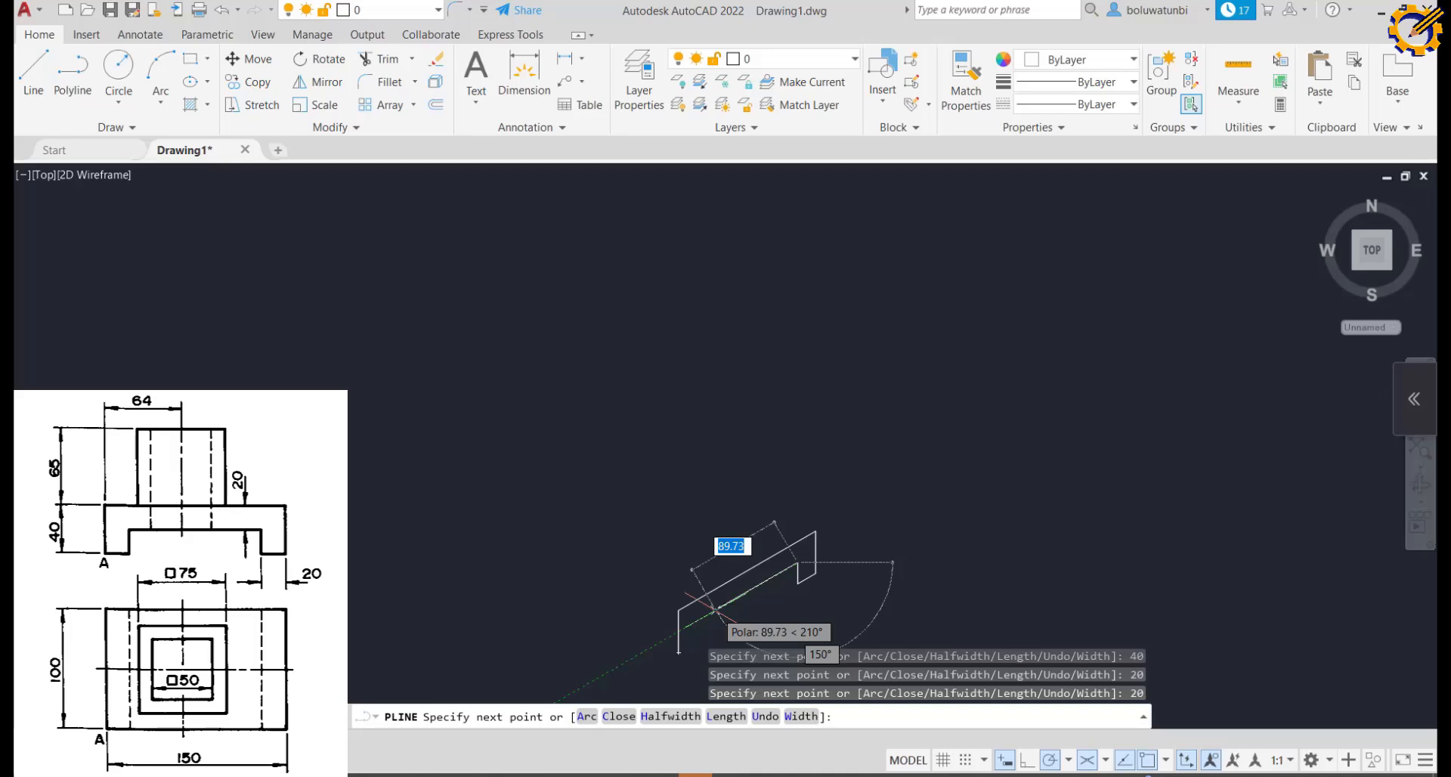
# Finish the front profile with two 55 segments at 210°, a 20 drop and a closing edge to the start point.
pyautogui.write('55')
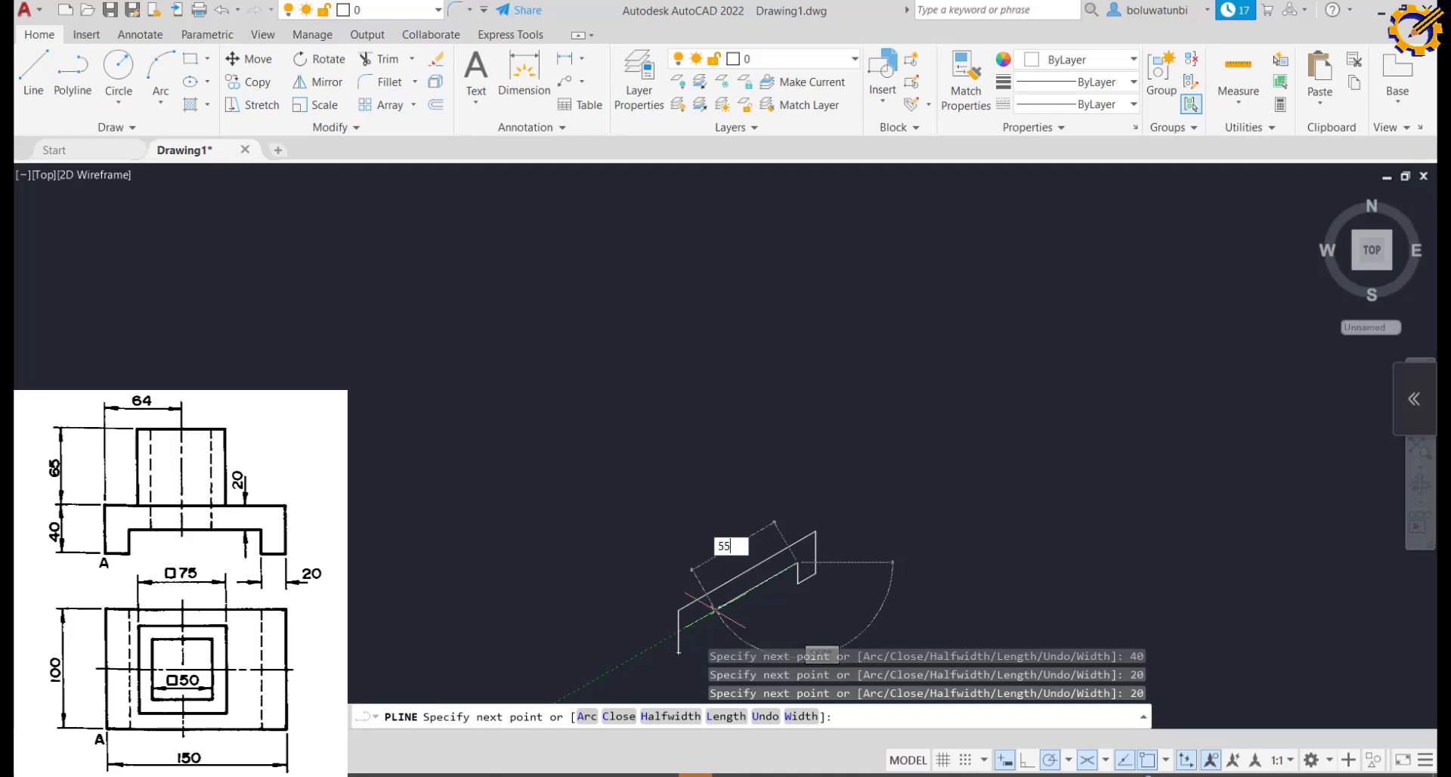
pyautogui.press('Return')
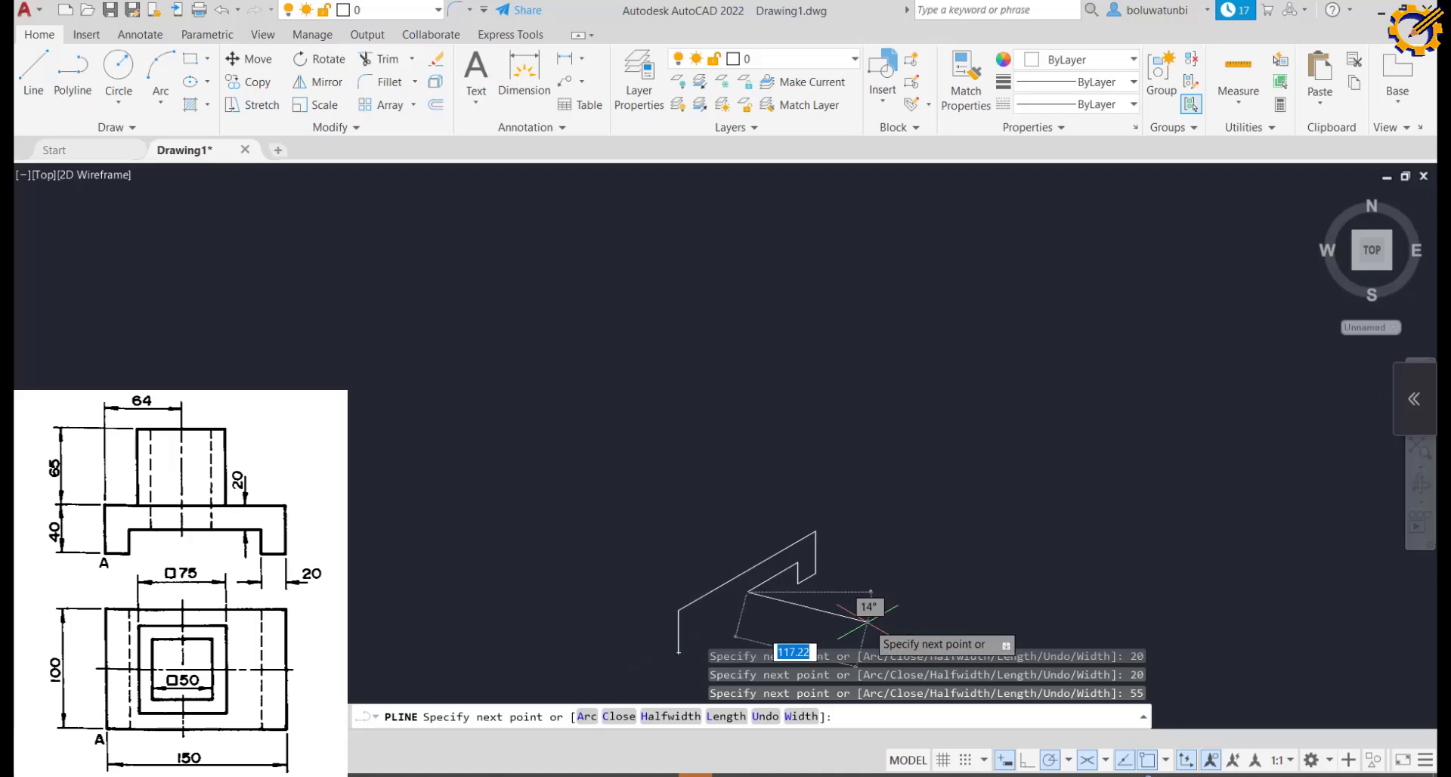
pyautogui.moveTo(868, 623); pyautogui.dragTo(876, 525, button='middle')
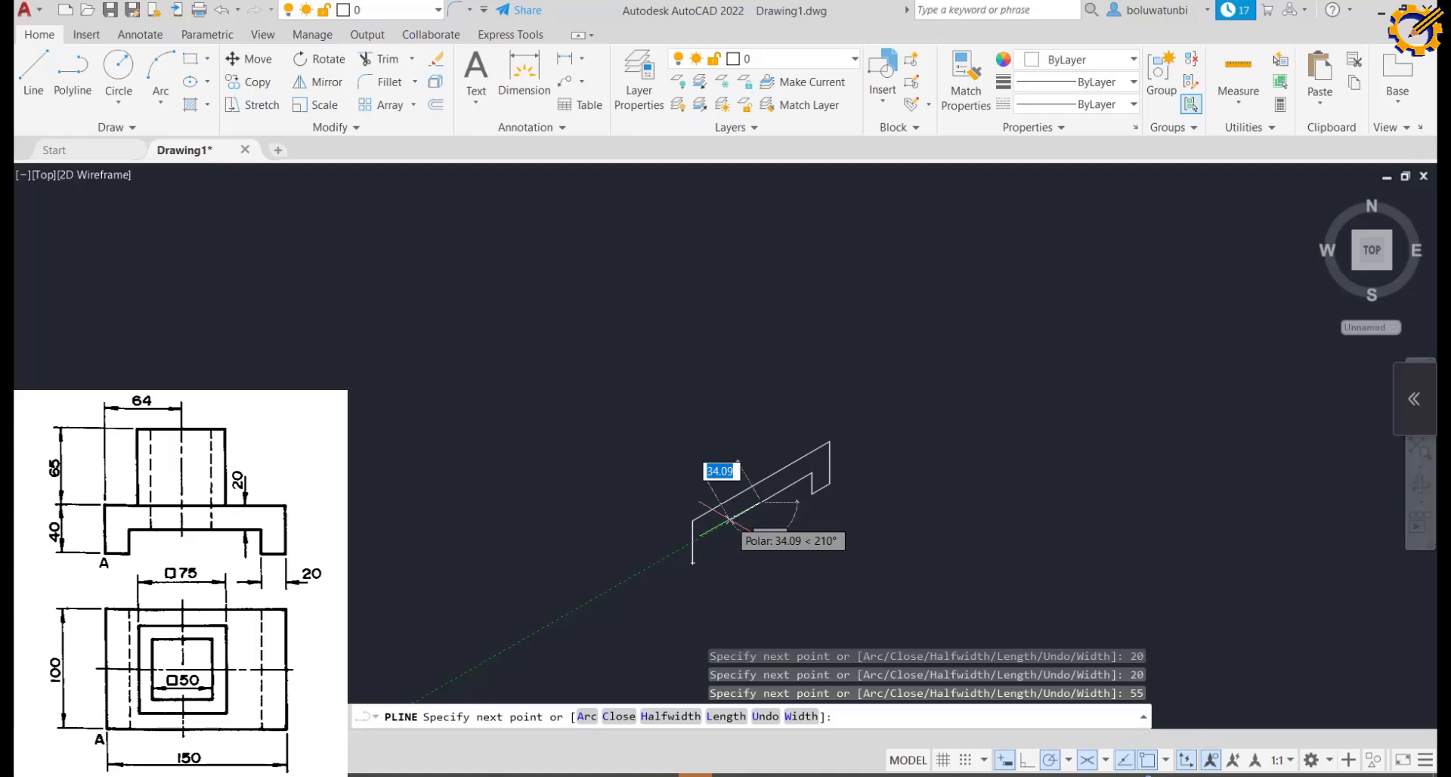
pyautogui.write('55')
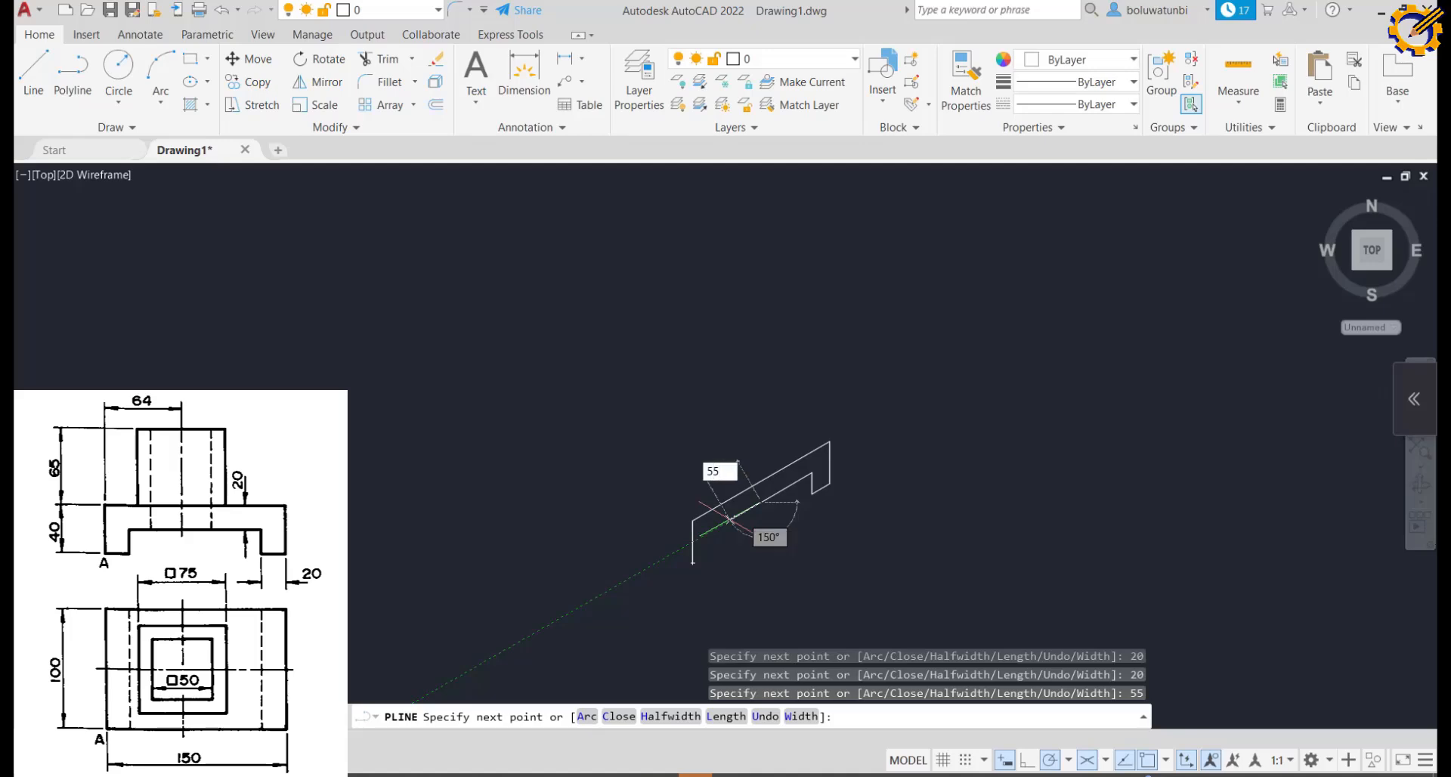
pyautogui.press('Return')
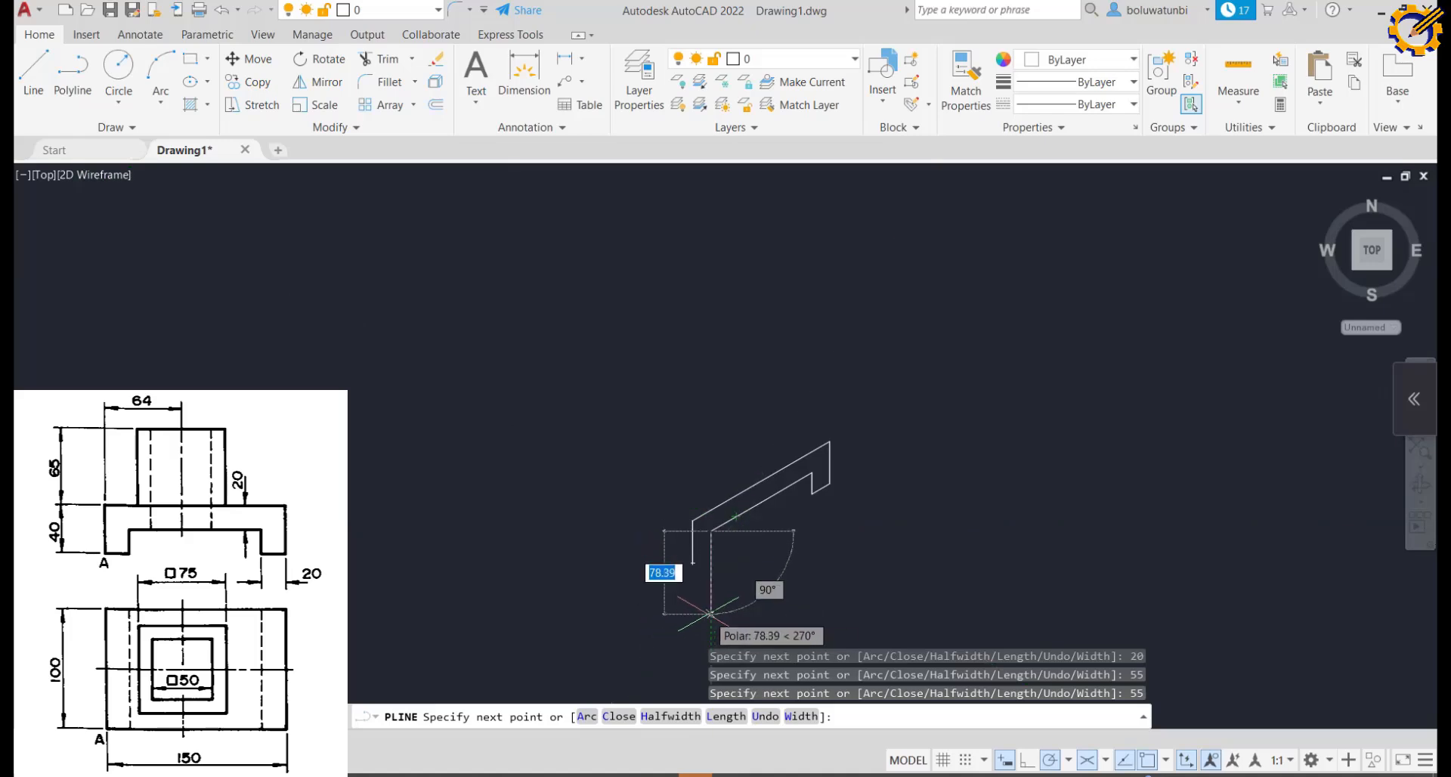
pyautogui.write('20')
pyautogui.press('Return')
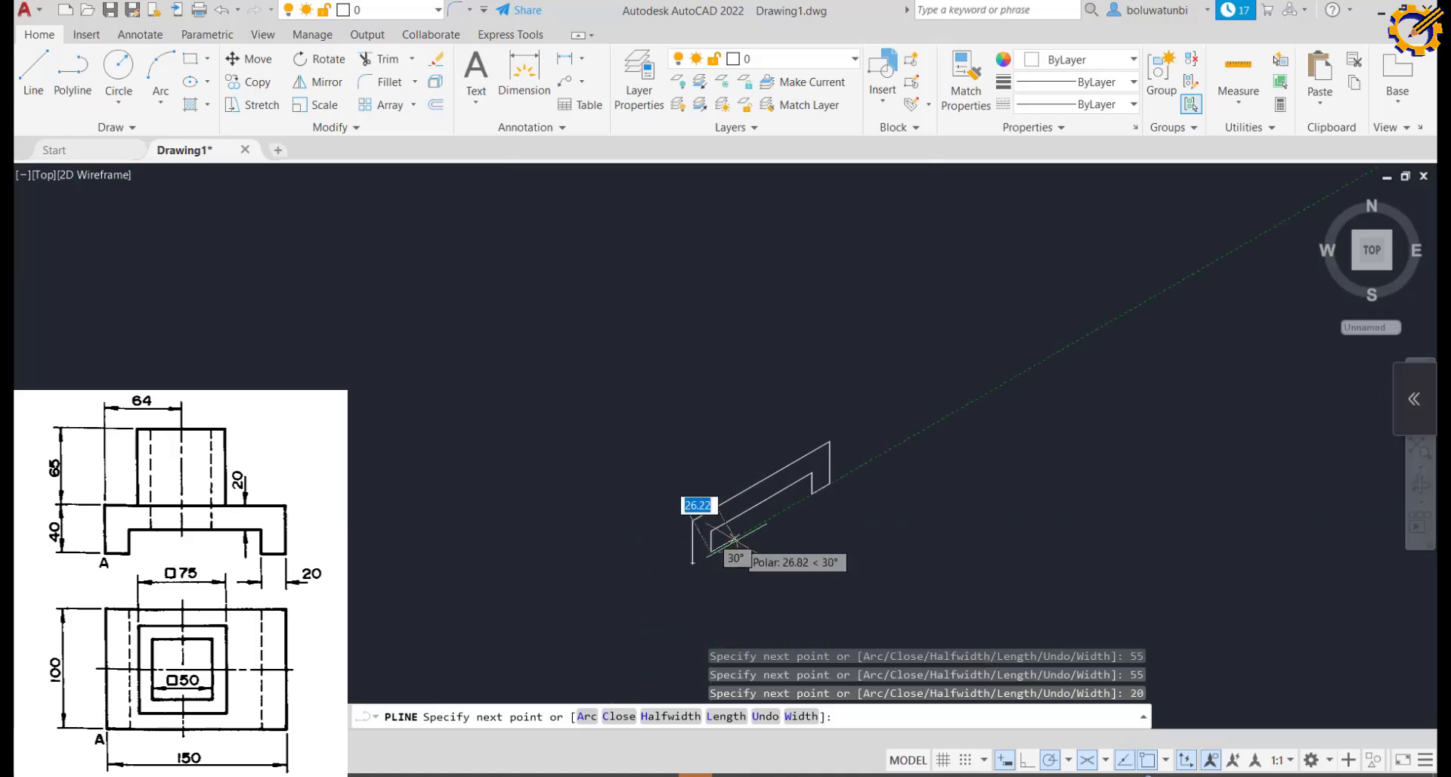
pyautogui.click(693, 563)
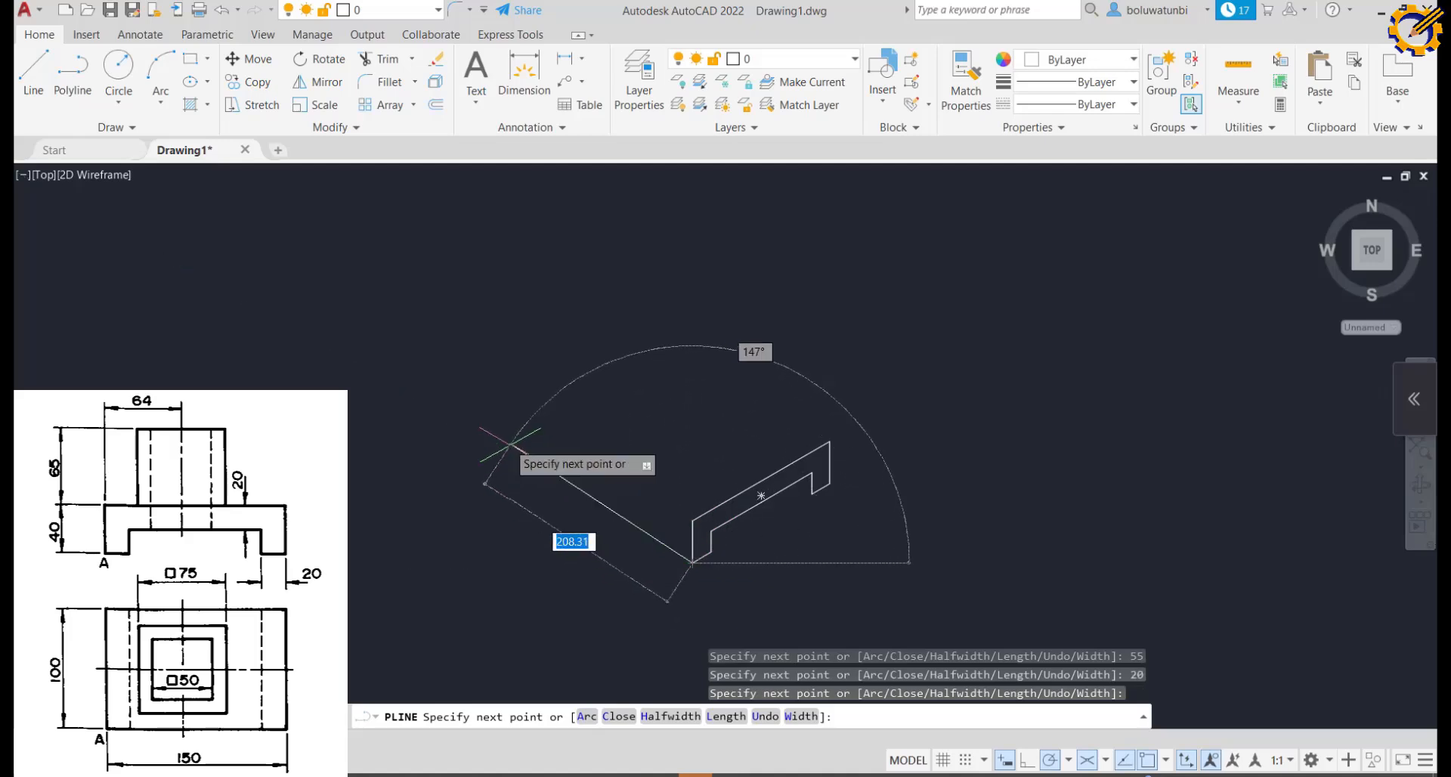
# Outline the base's end face with a 100 edge at 150°, a 40 vertical edge upward and an edge to the front profile's upper corner.
pyautogui.scroll(5, 702, 563)
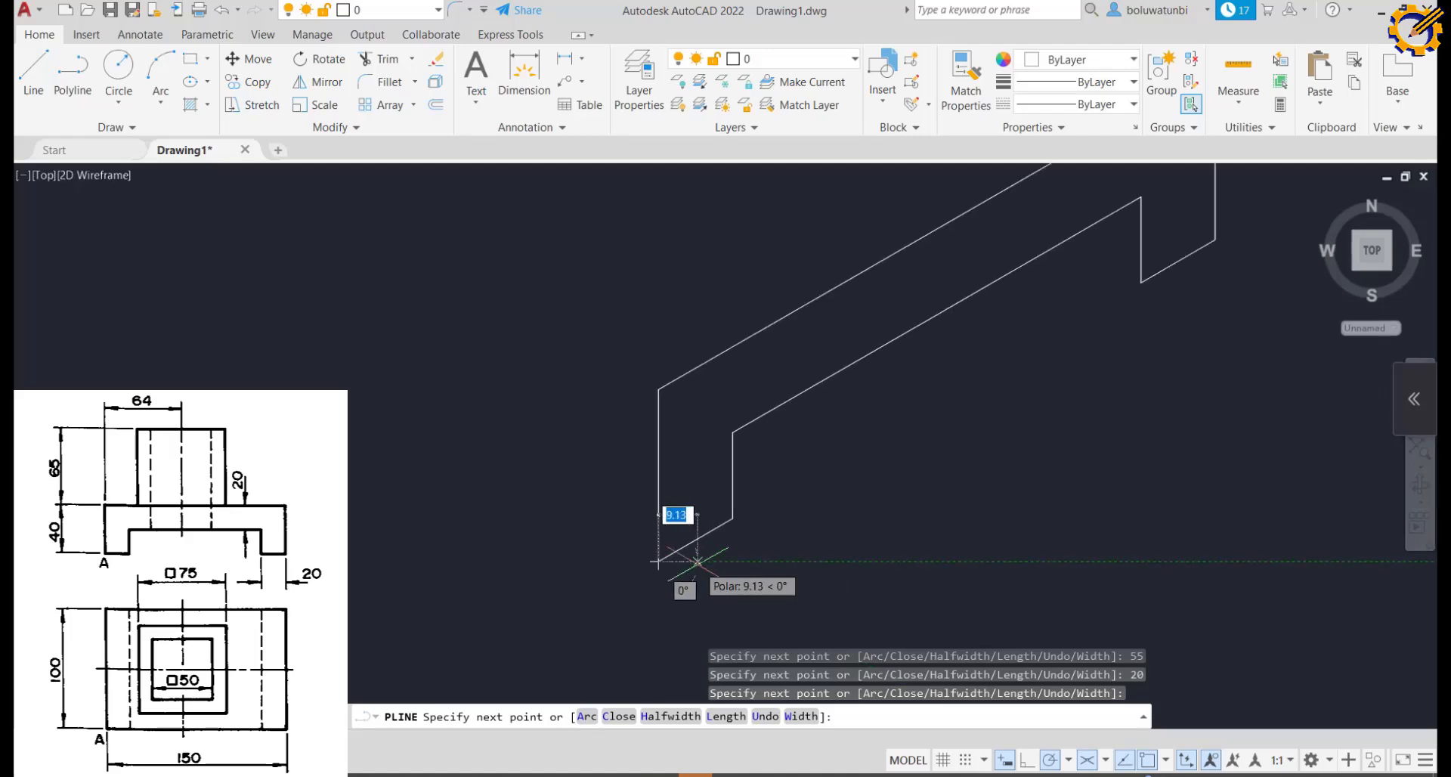
pyautogui.scroll(-5, 521, 461)
pyautogui.moveTo(453, 412)
pyautogui.mouseDown(button='middle')
pyautogui.moveTo(622, 456)
pyautogui.moveTo(647, 492)
pyautogui.mouseUp(button='middle')
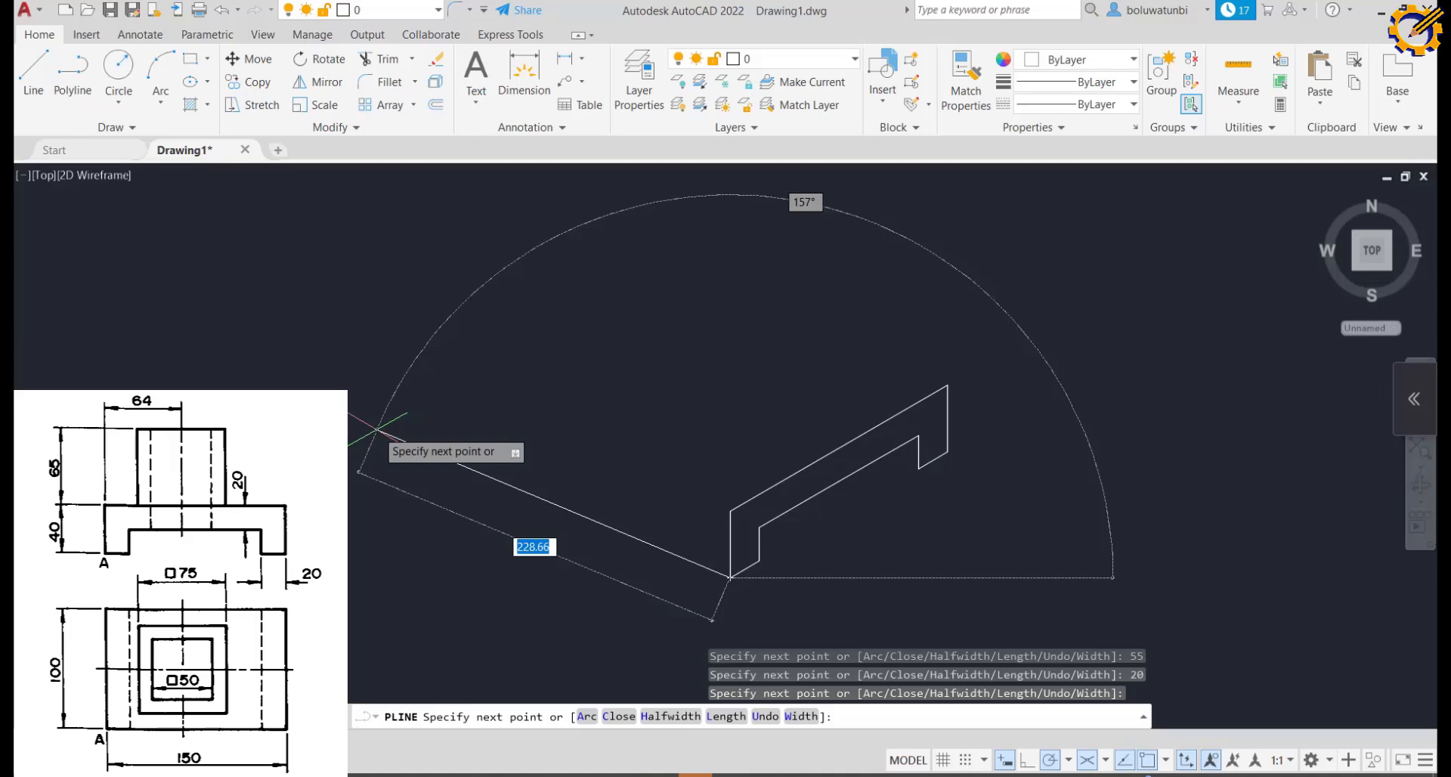
pyautogui.press('Tab')
pyautogui.write('1')
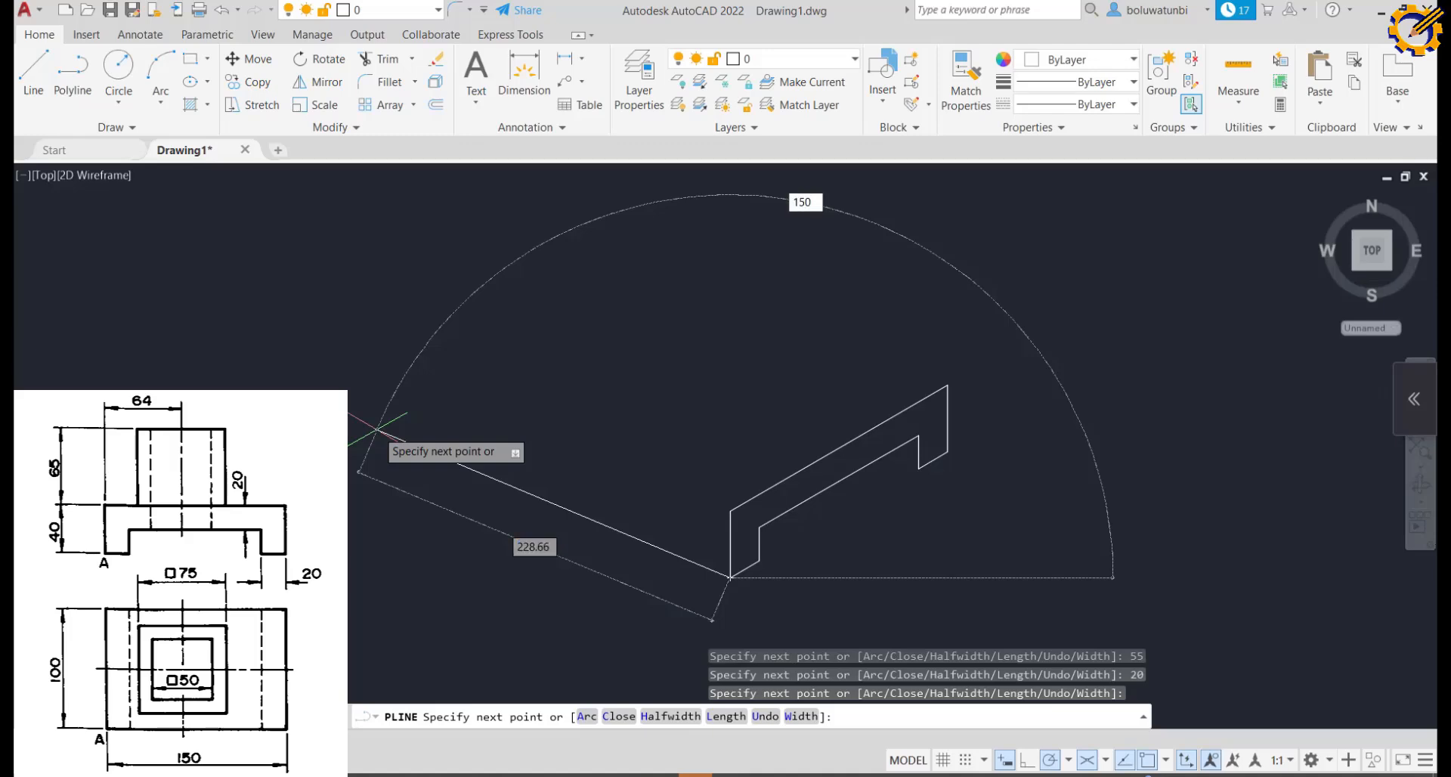
pyautogui.write('50')
pyautogui.press('Tab')
pyautogui.write('100')
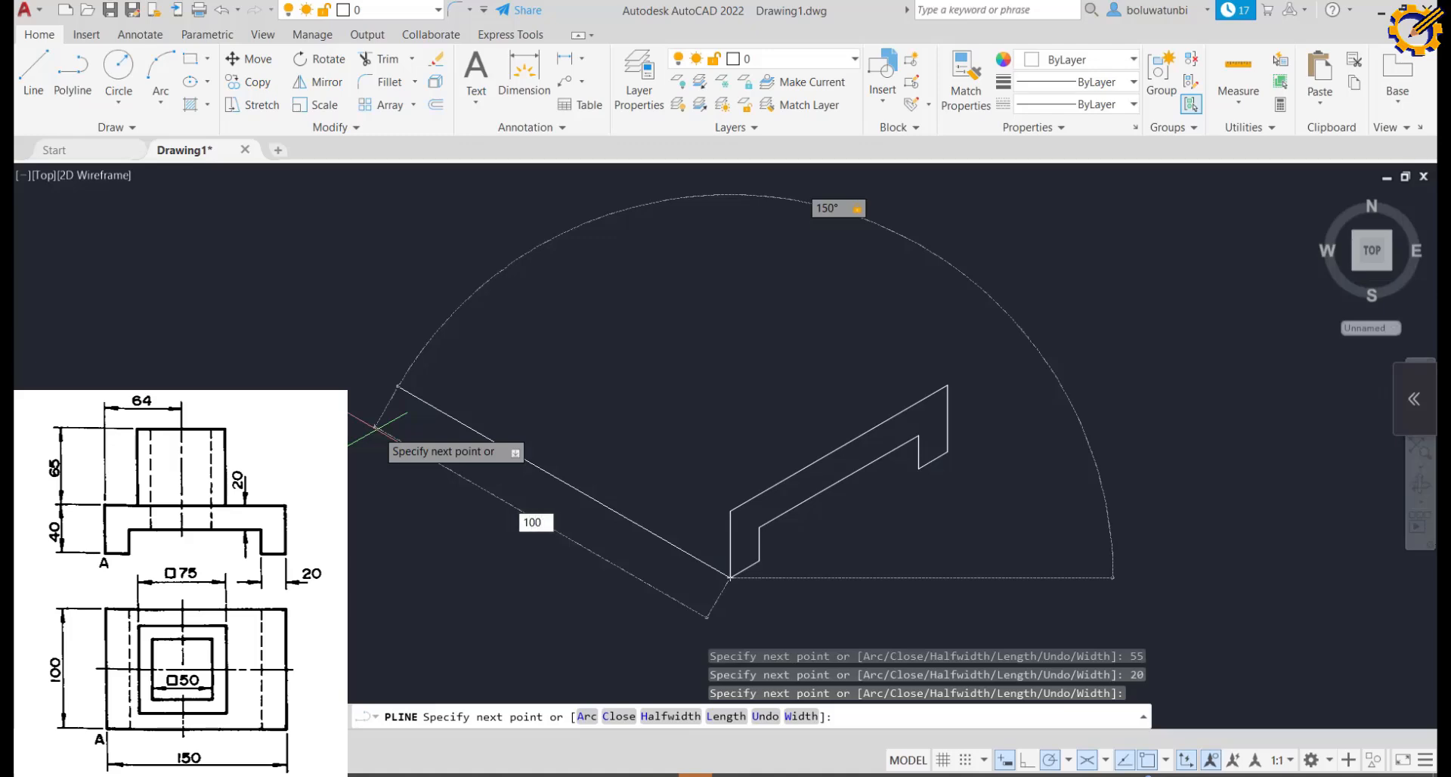
pyautogui.press('Return')
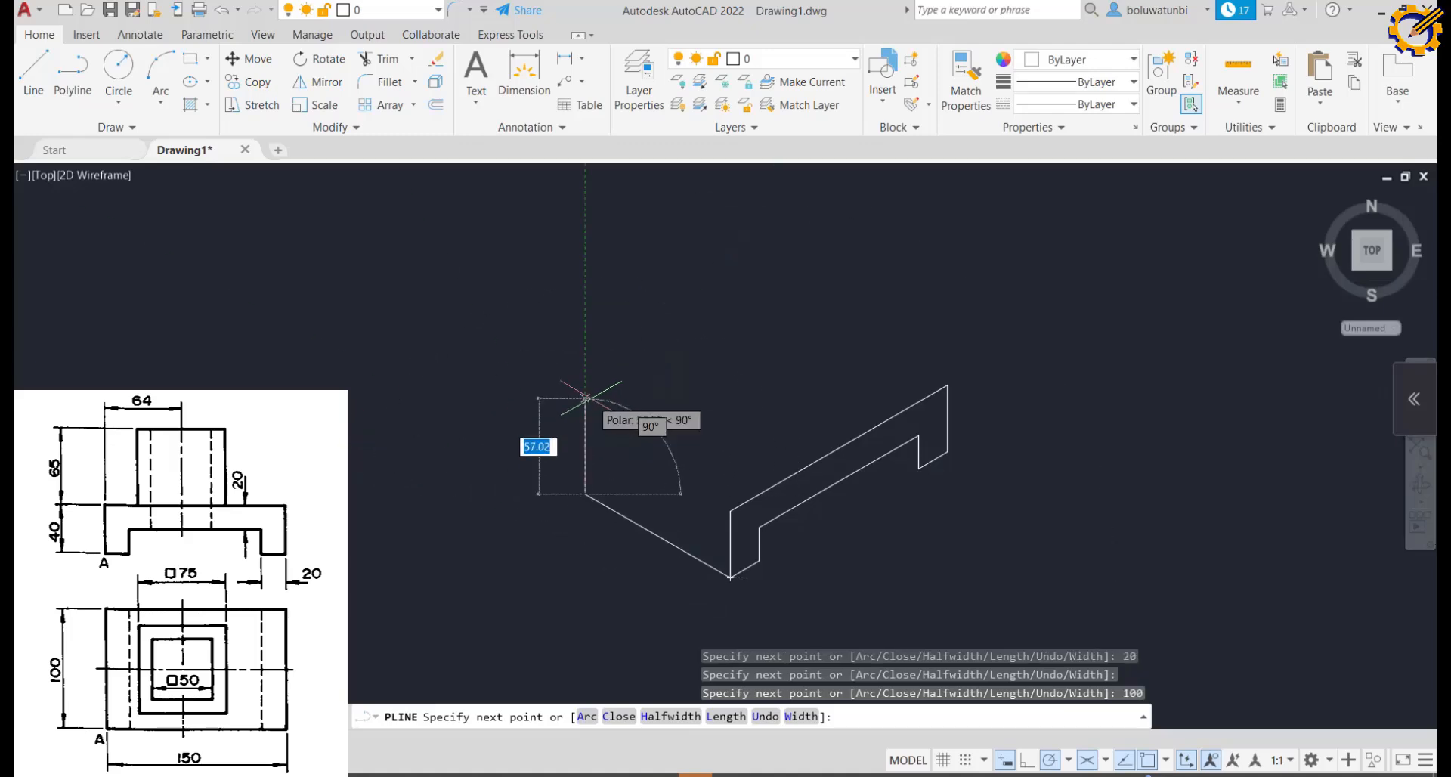
pyautogui.write('40')
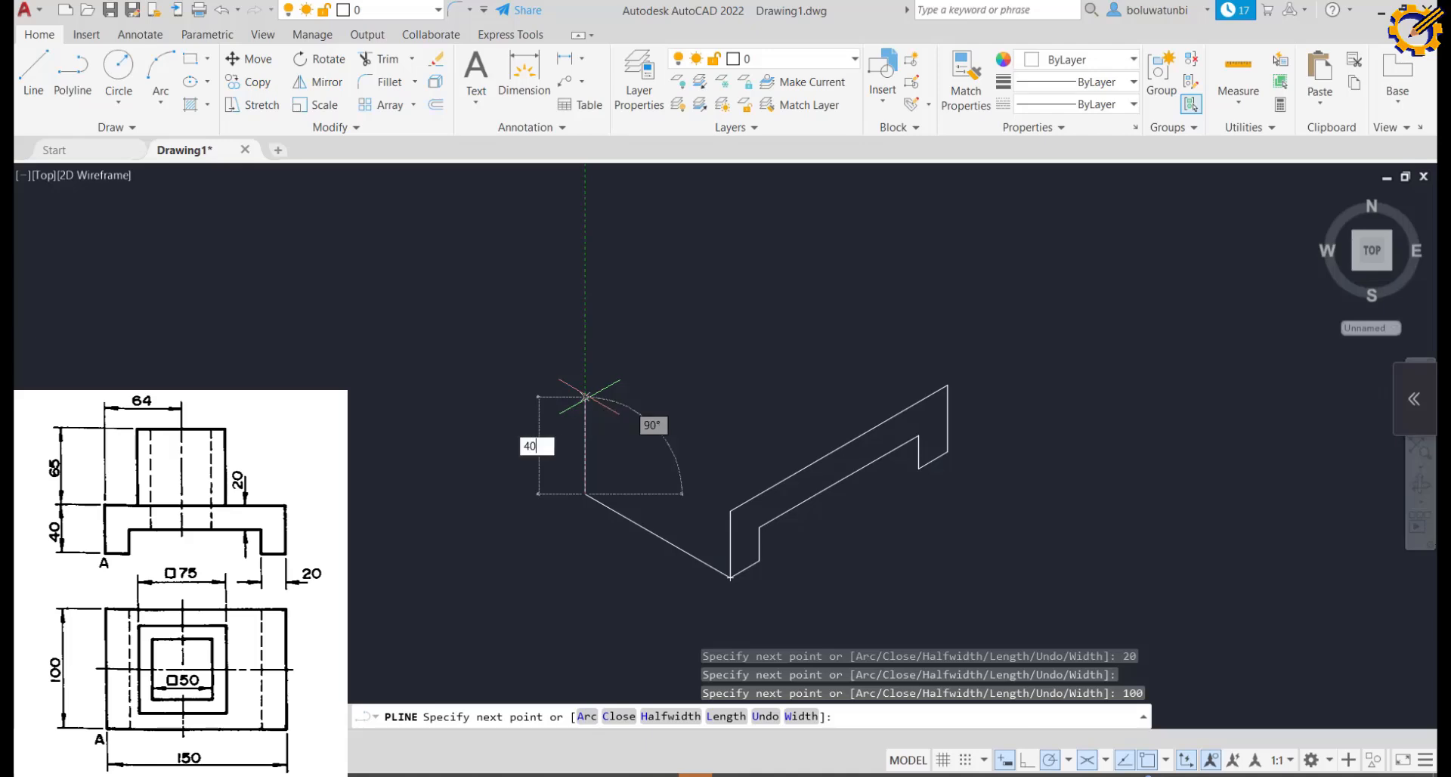
pyautogui.press('Return')
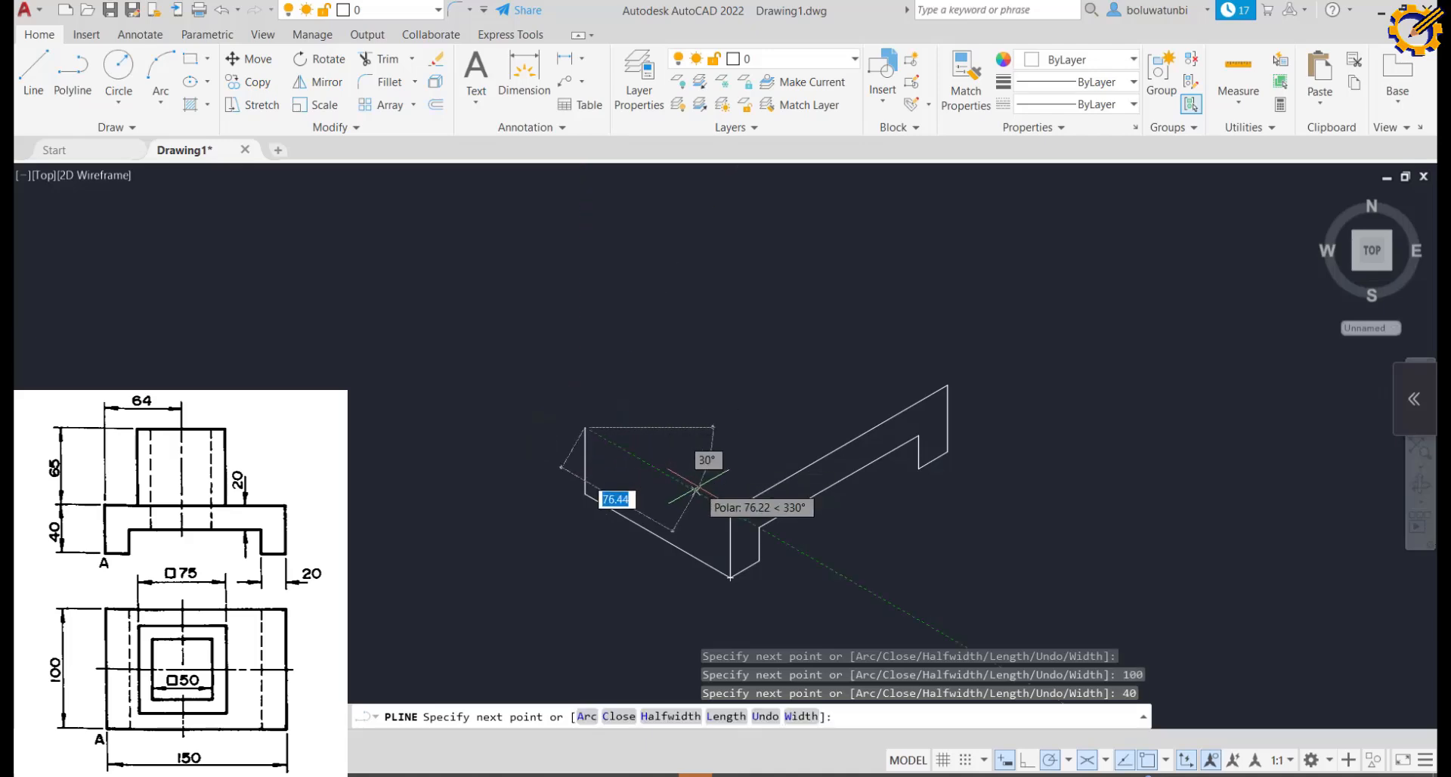
pyautogui.click(730, 511)
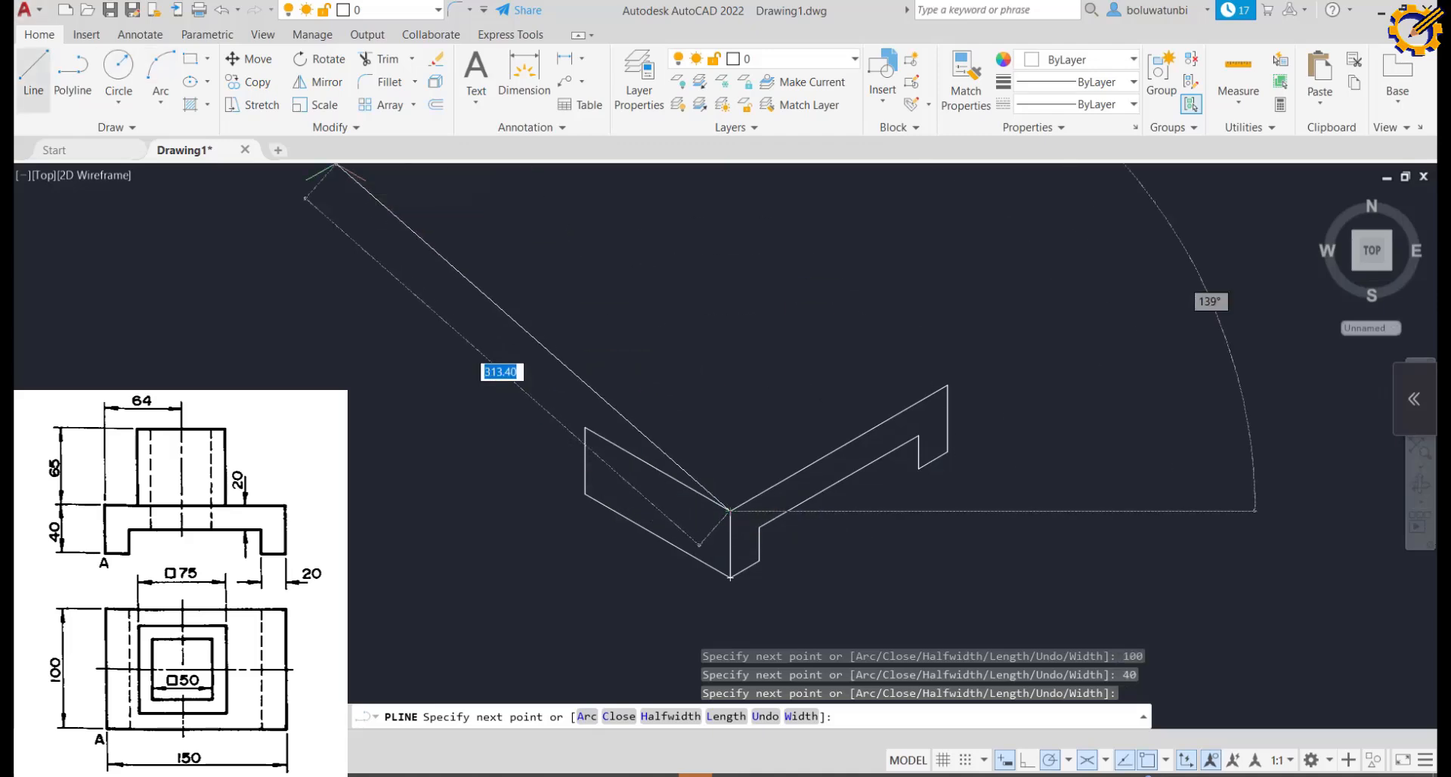
# Complete the base's top face with a 150 line at 30° from the end face's rear upper corner and a line to the profile's far upper corner.
pyautogui.click(33, 72)
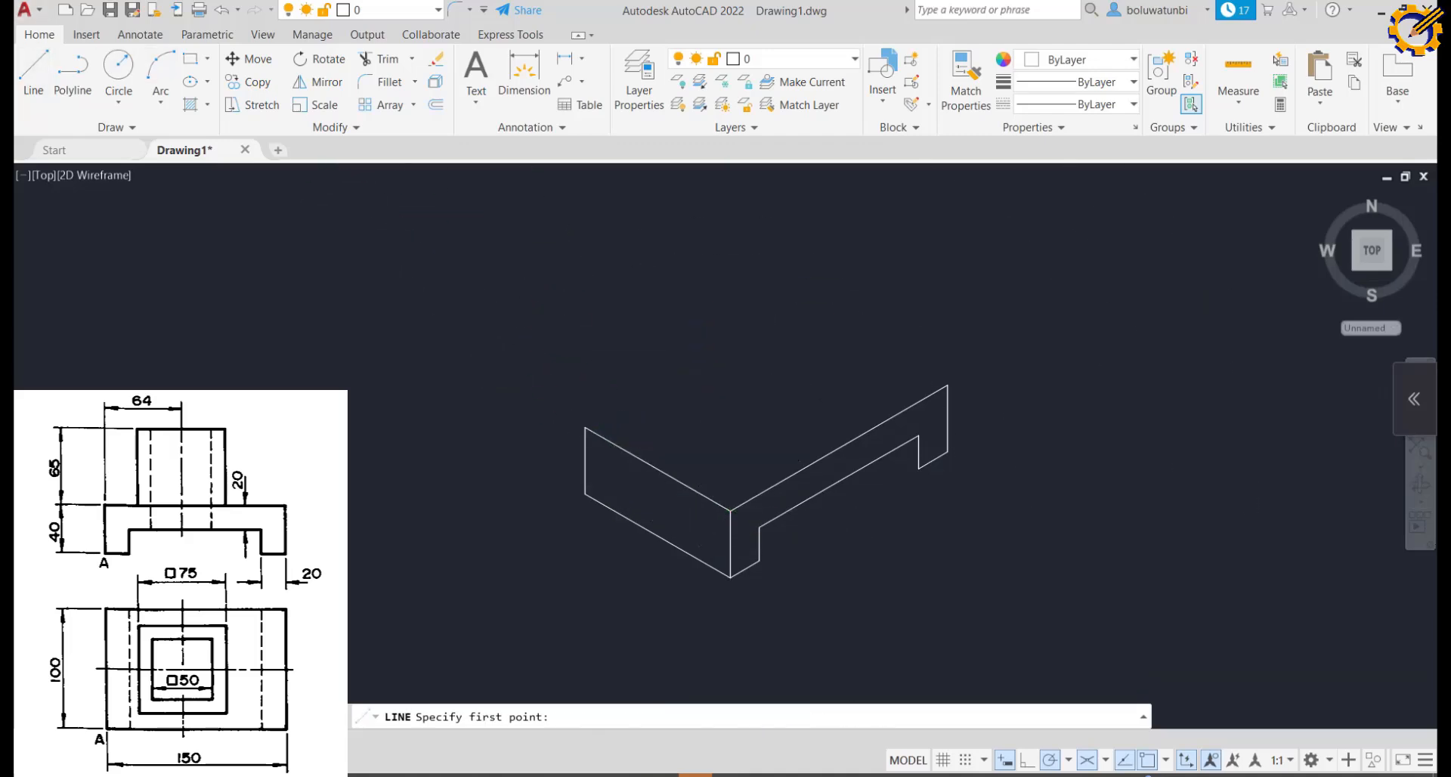
pyautogui.click(584, 427)
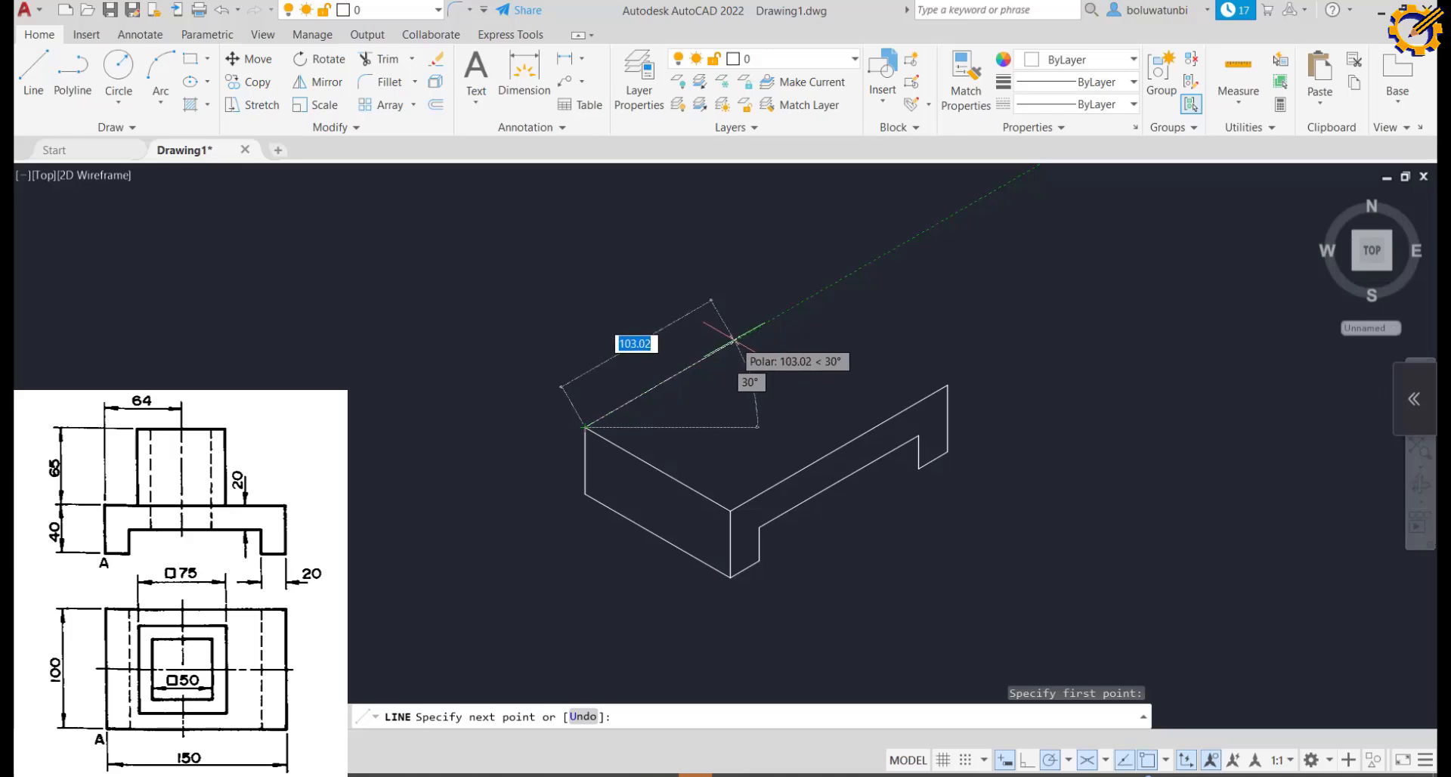
pyautogui.write('150')
pyautogui.press('Return')
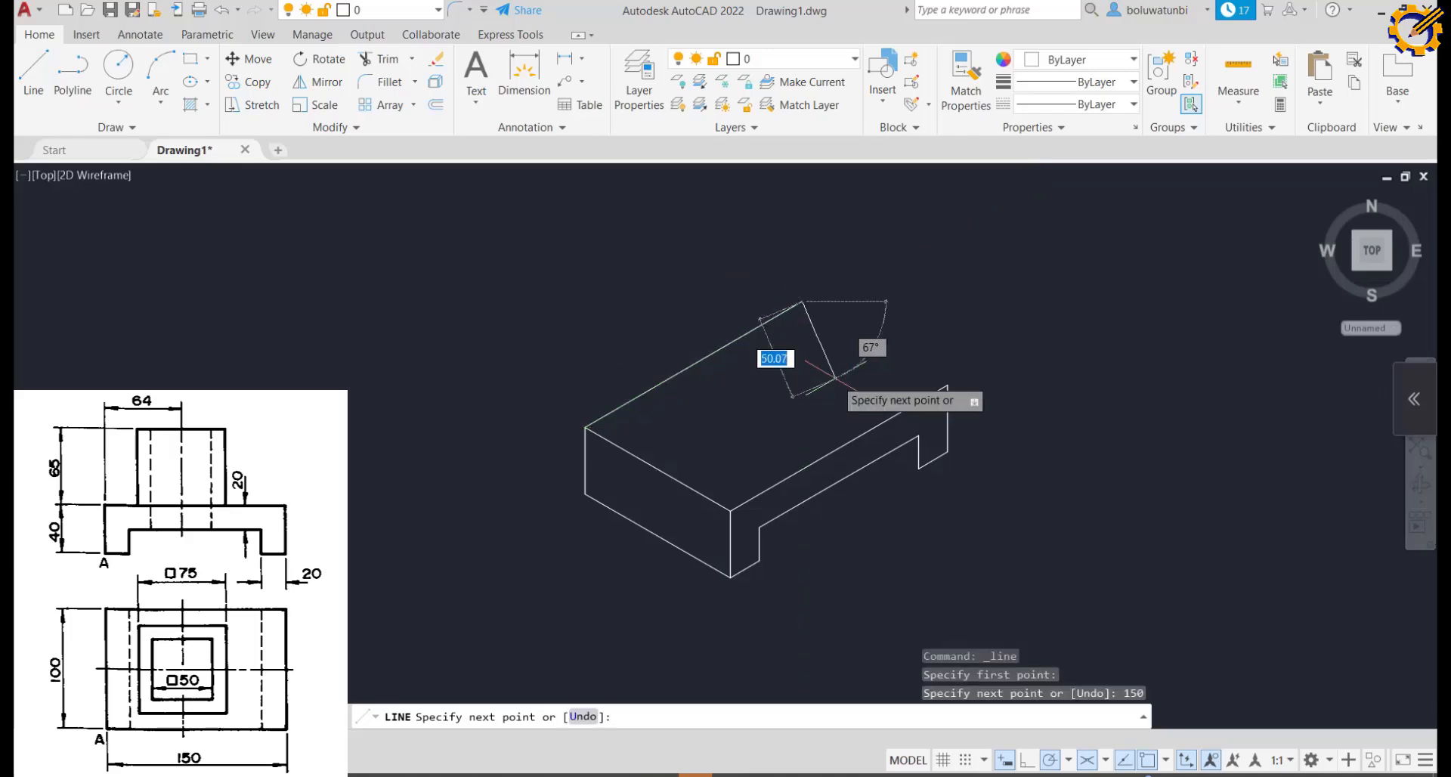
pyautogui.click(946, 384)
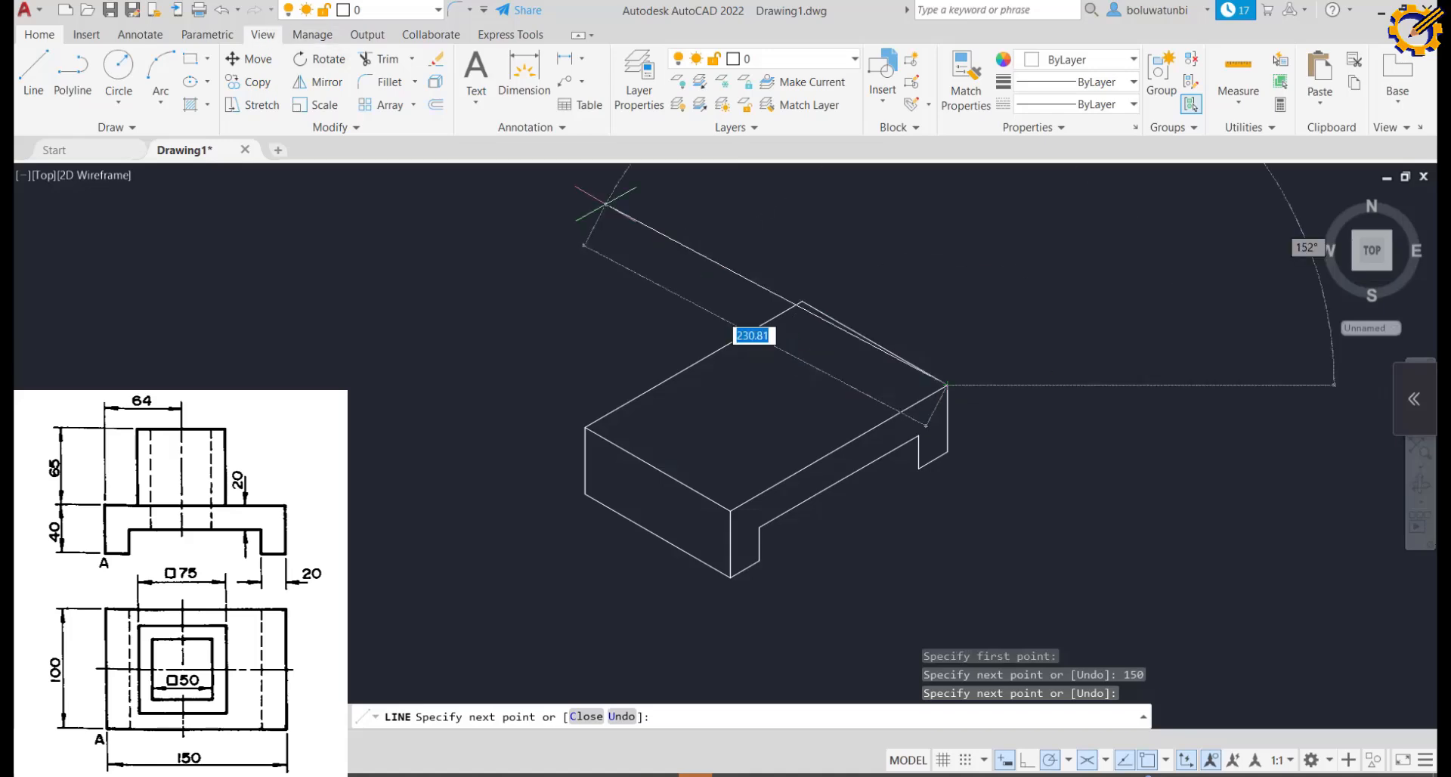
# Draw the far leg's inner receding edge at 150° from its inner lower corner and trim the part beyond the base's underside edge.
pyautogui.click(34, 76)
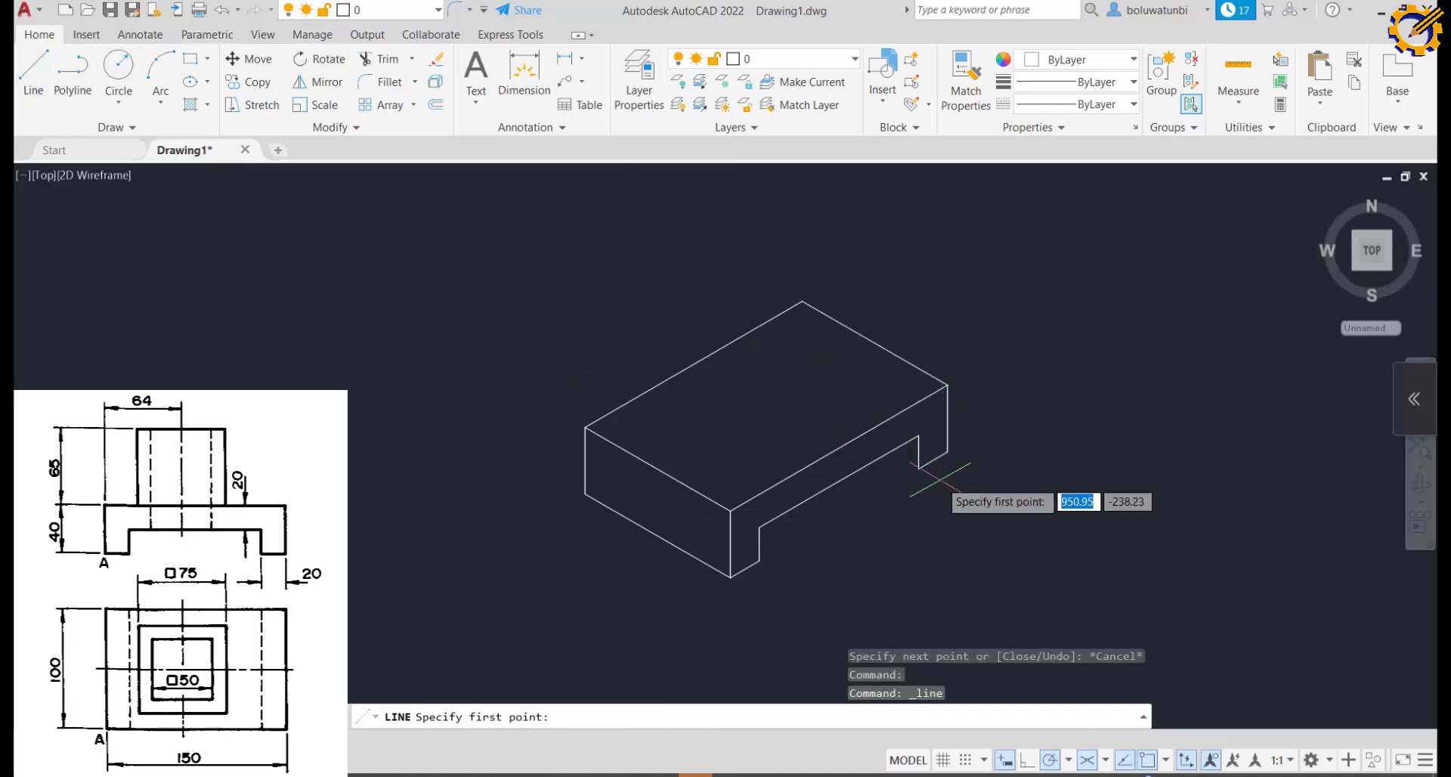
pyautogui.click(919, 468)
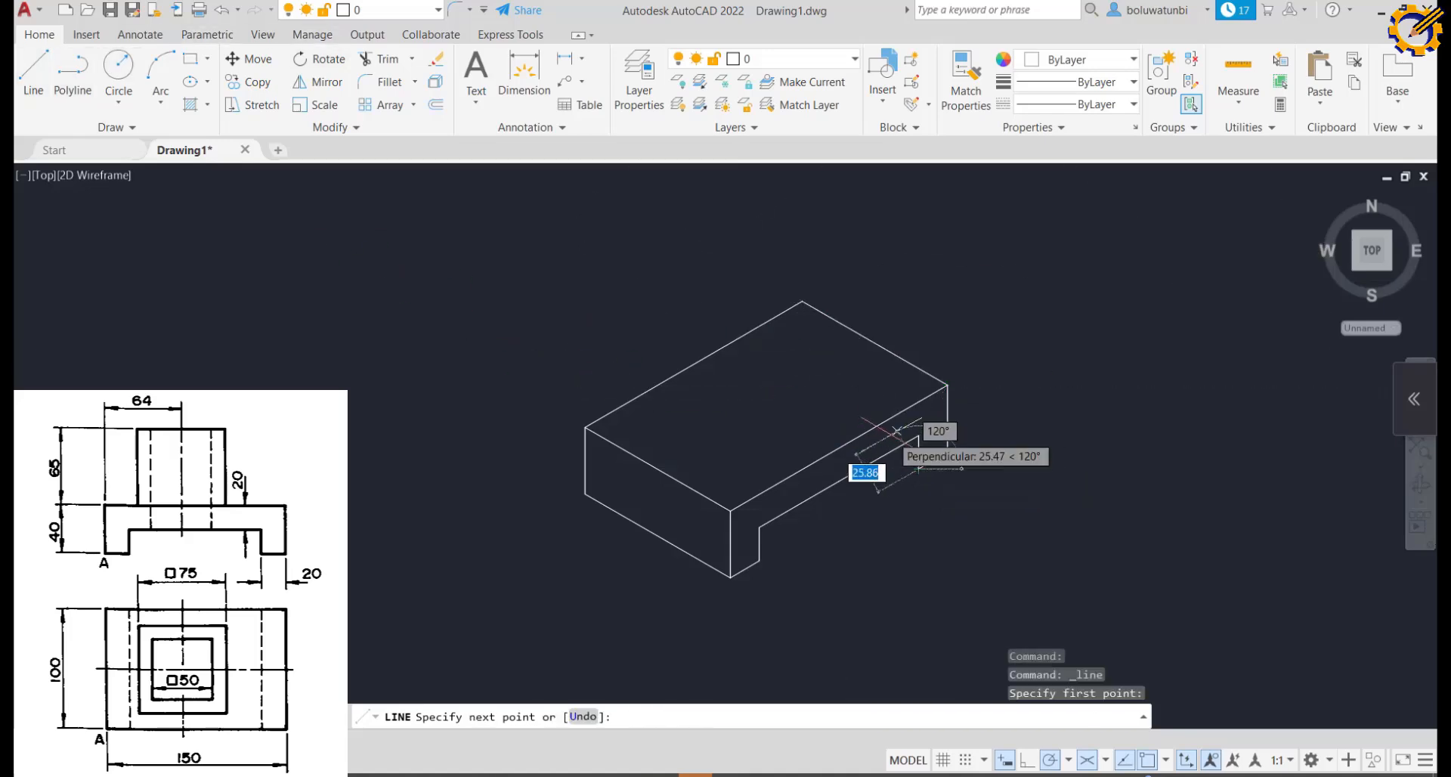
pyautogui.click(814, 409)
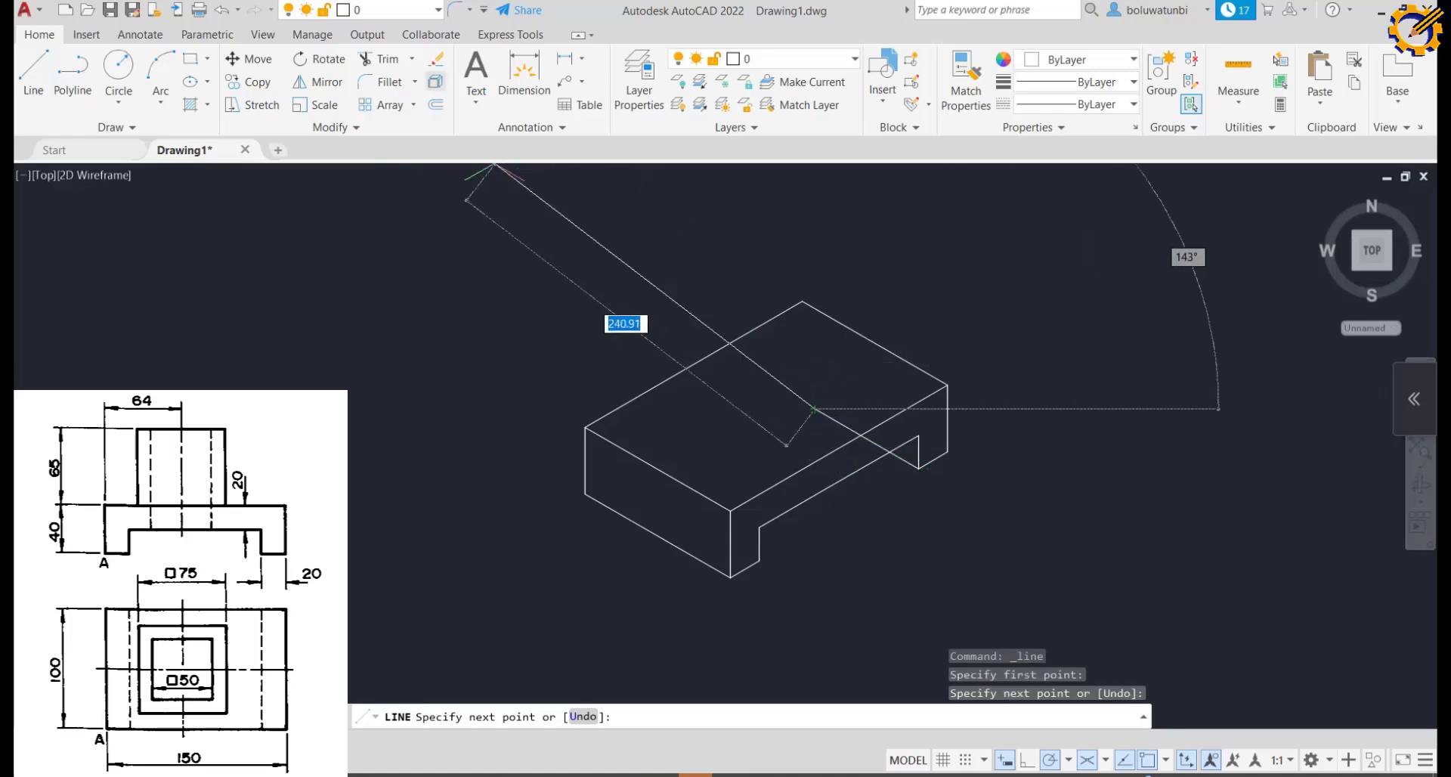
pyautogui.click(380, 58)
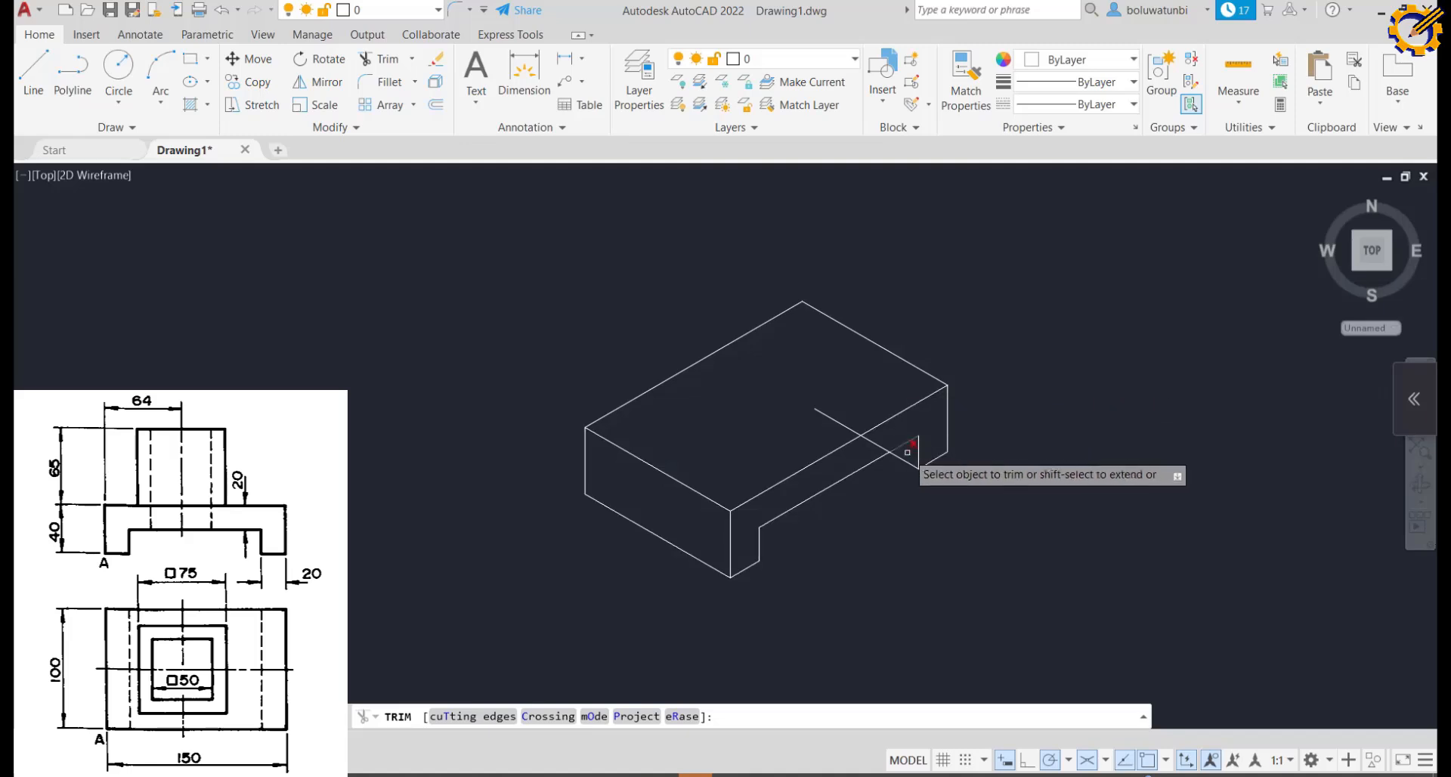
pyautogui.click(877, 444)
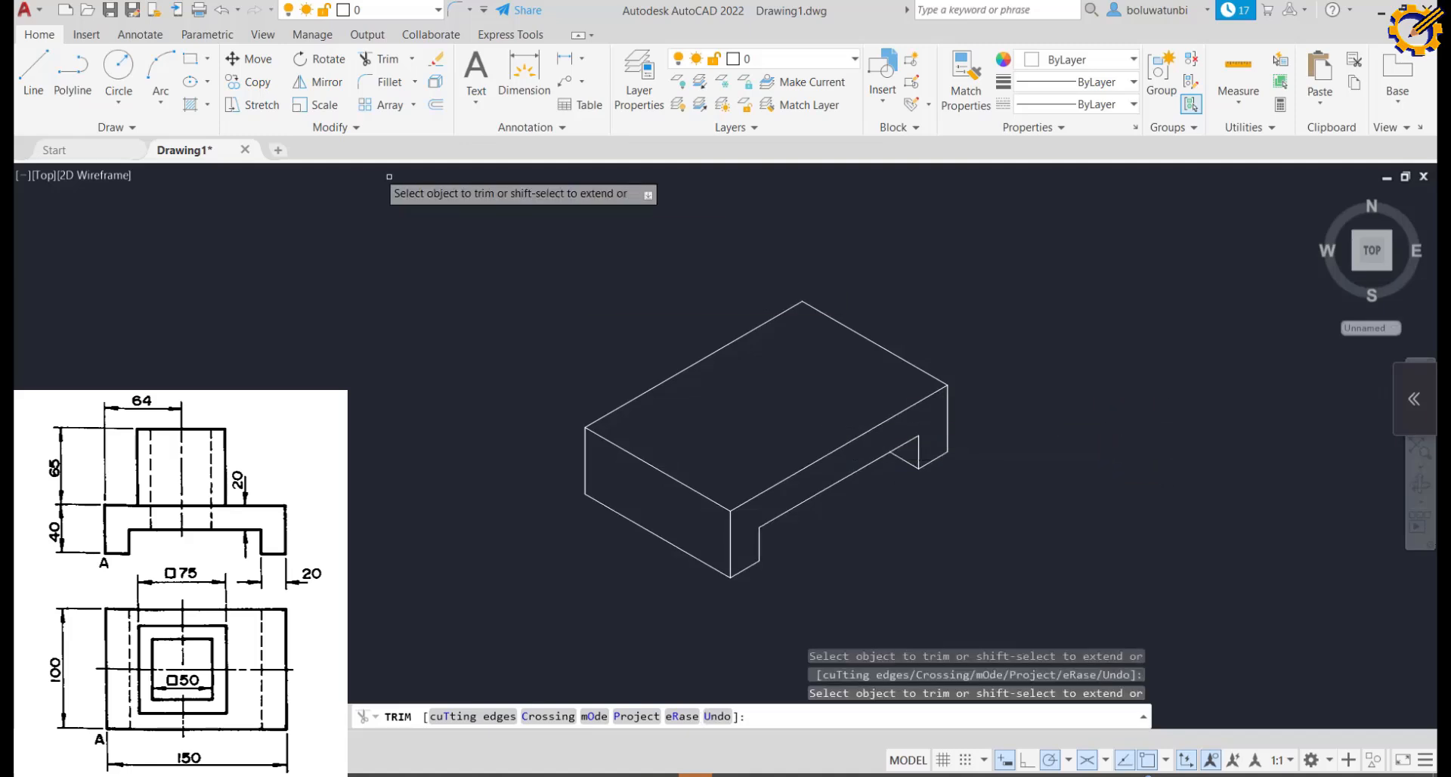
# Draw a 64 construction line at 30° across the top face from the midpoint of the end face's upper edge.
pyautogui.click(33, 76)
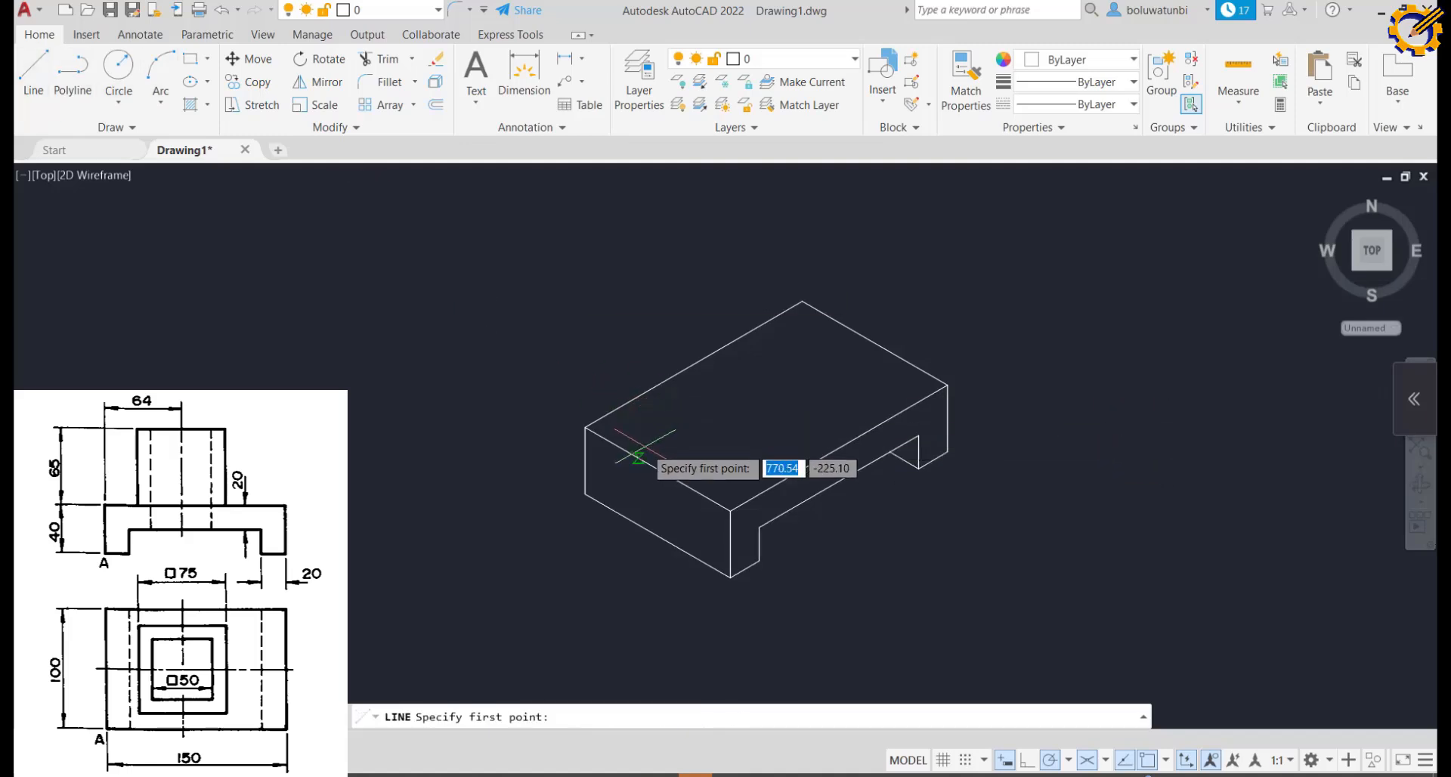
pyautogui.click(658, 469)
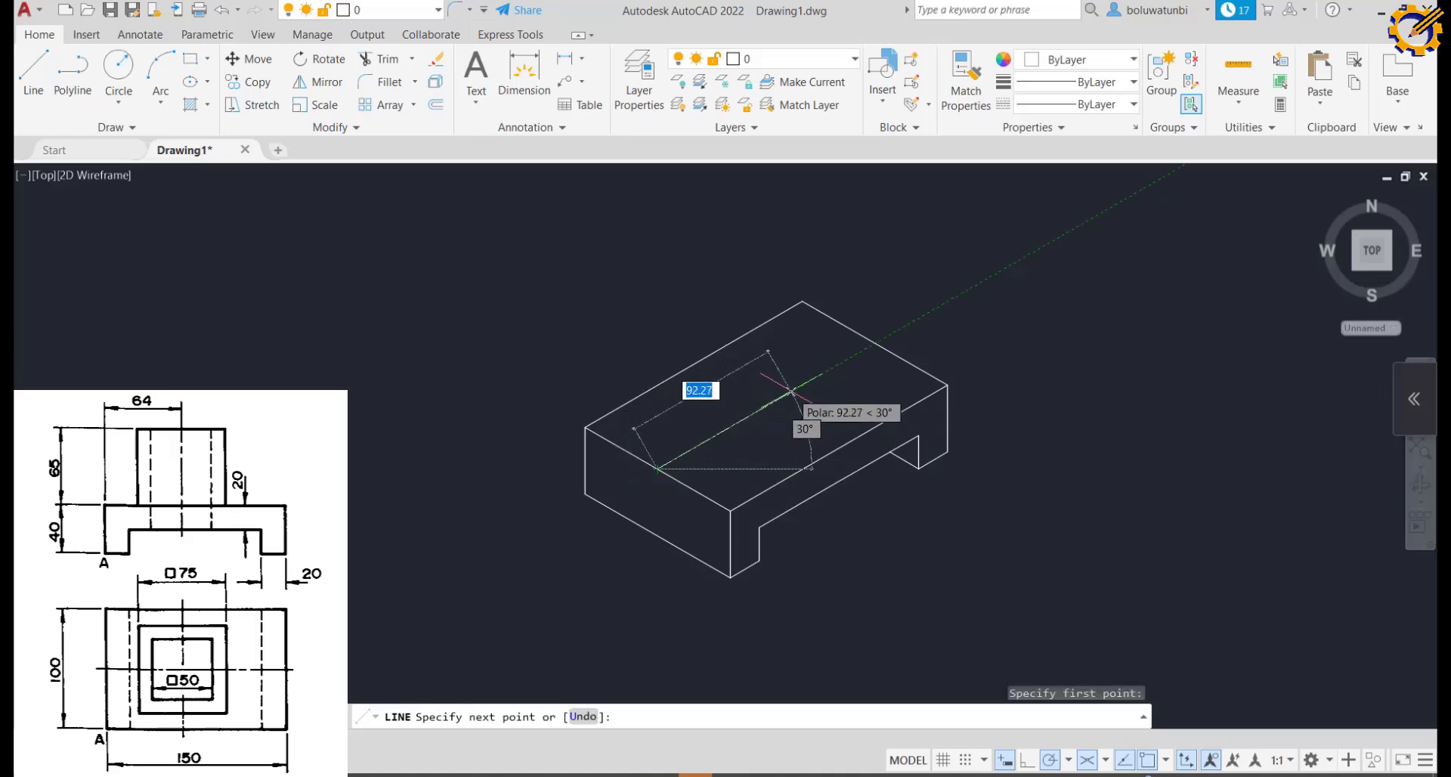
pyautogui.write('64')
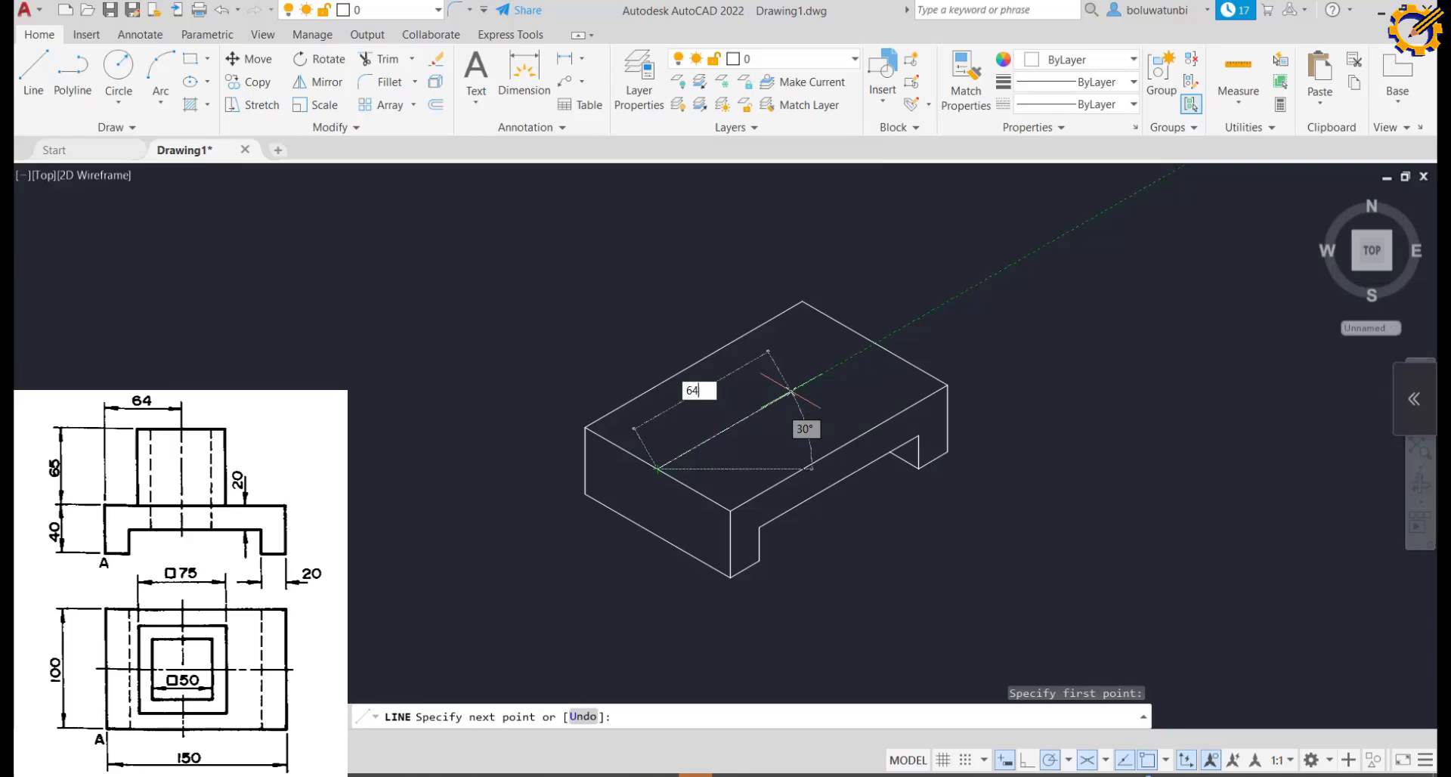
pyautogui.press('Return')
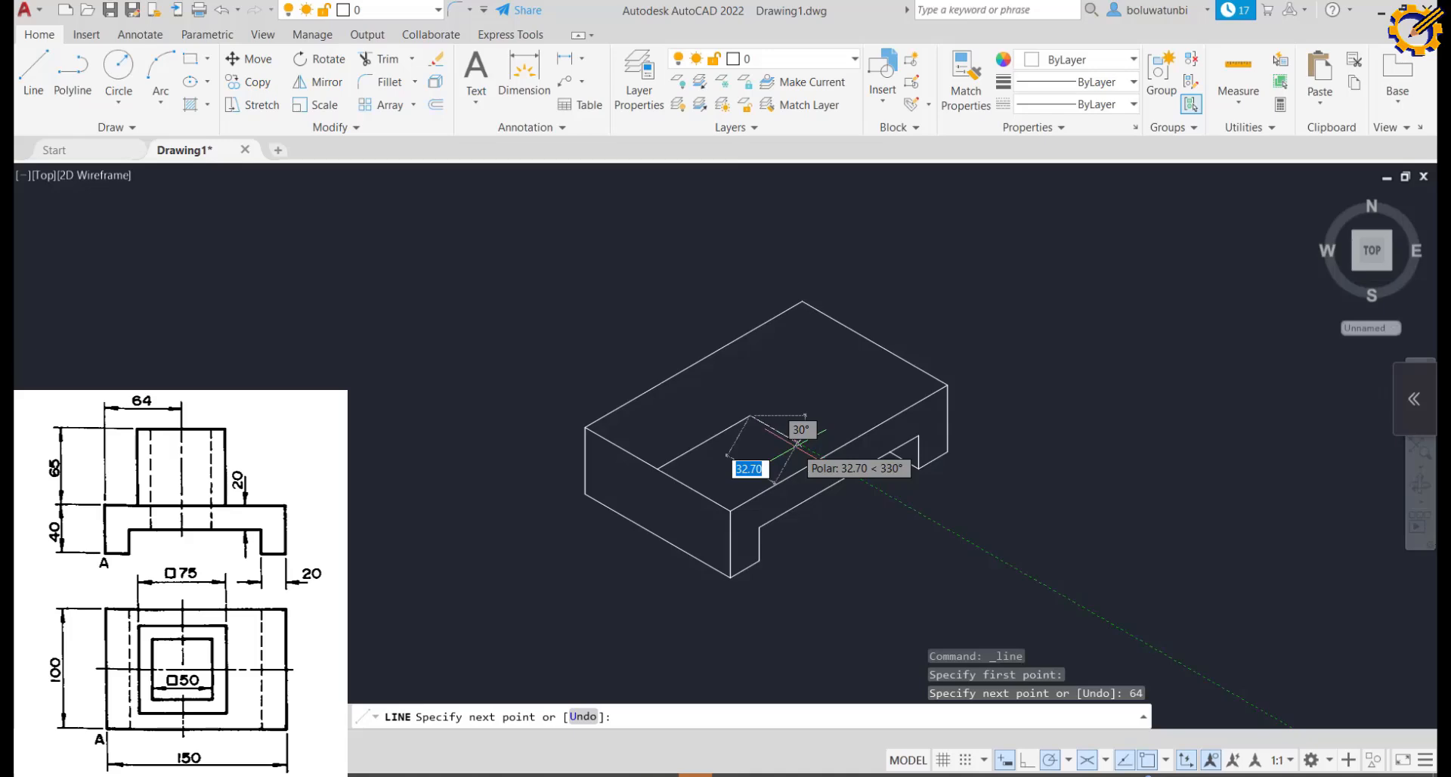
# Continue from the tower's centre point with a 37.5 segment at 330° and a 37.5 segment at 210°.
pyautogui.write('37')
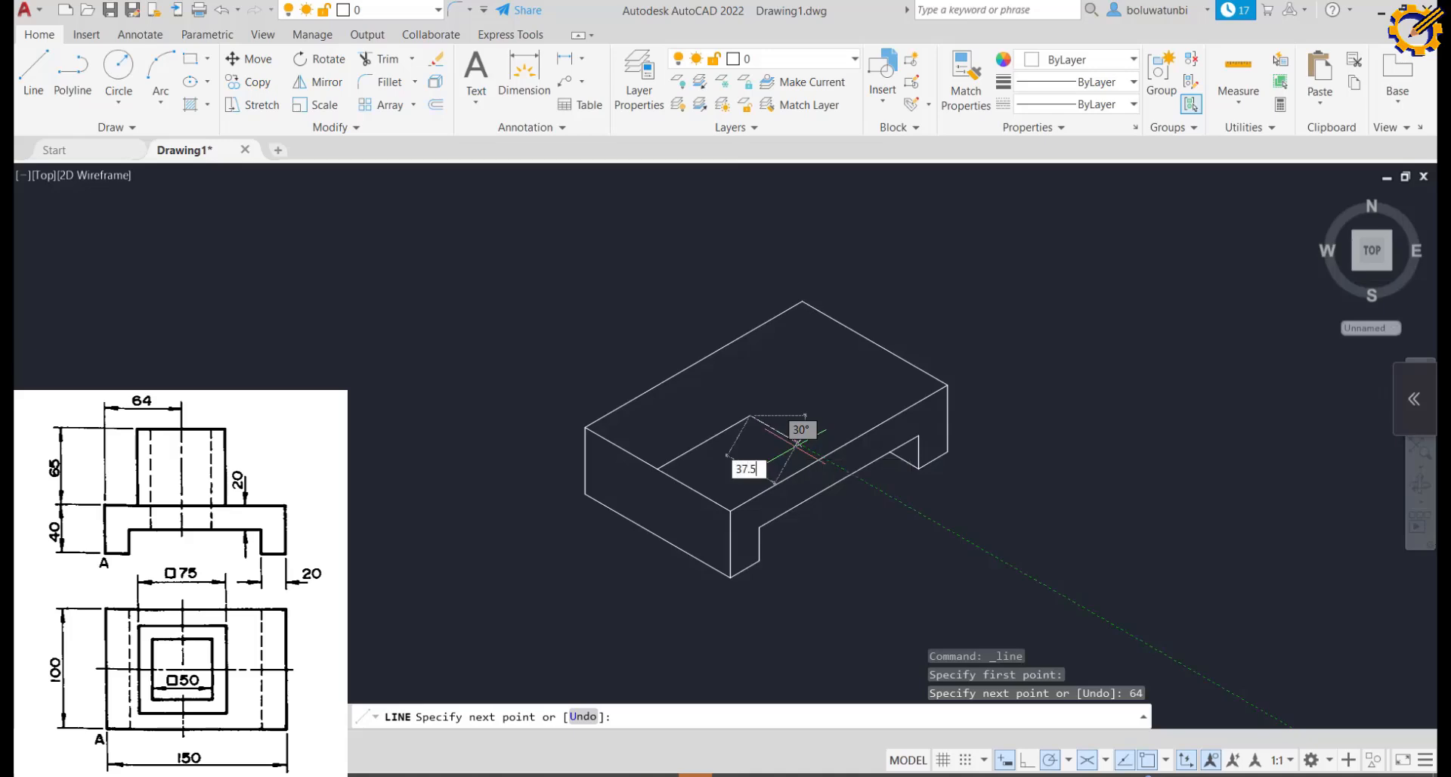
pyautogui.write('.5')
pyautogui.press('Return')
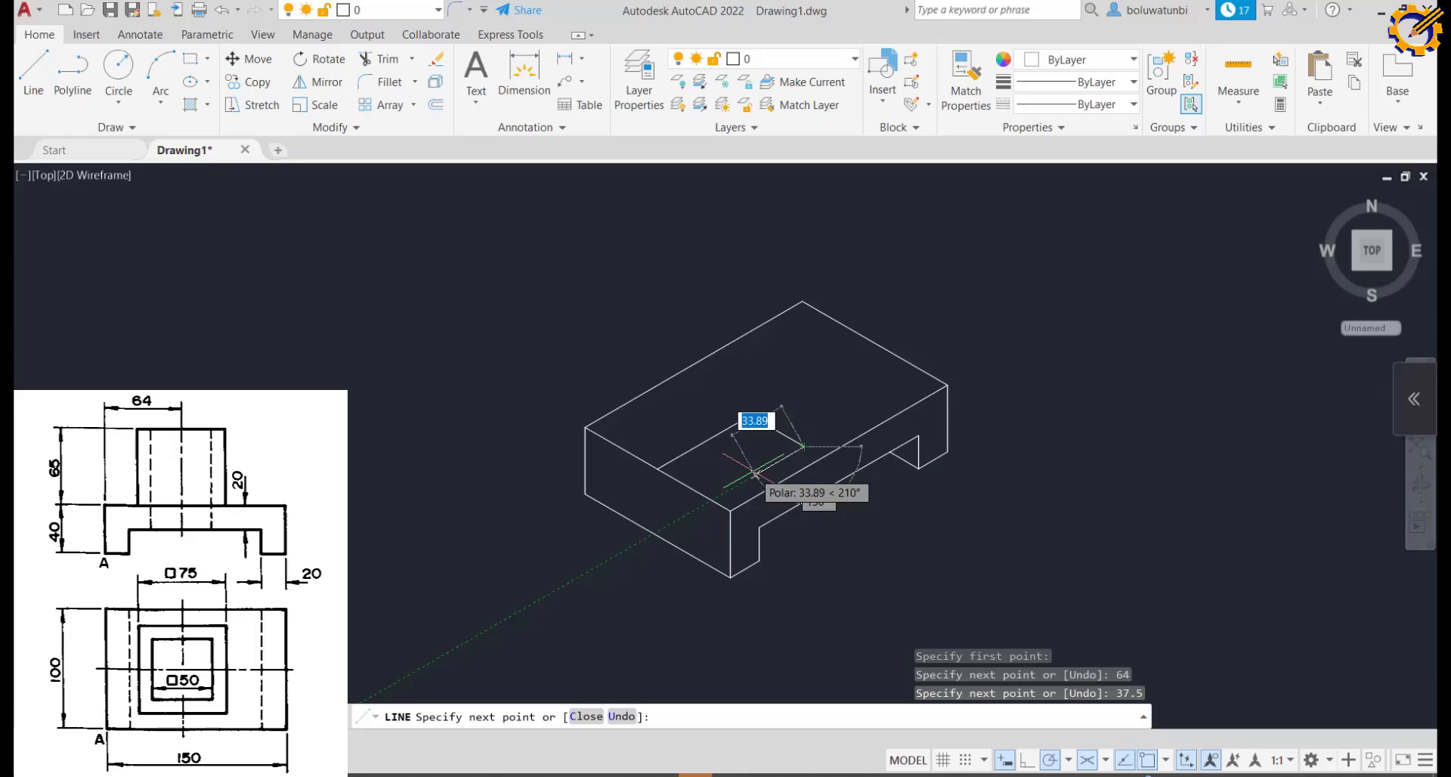
pyautogui.write('37.5')
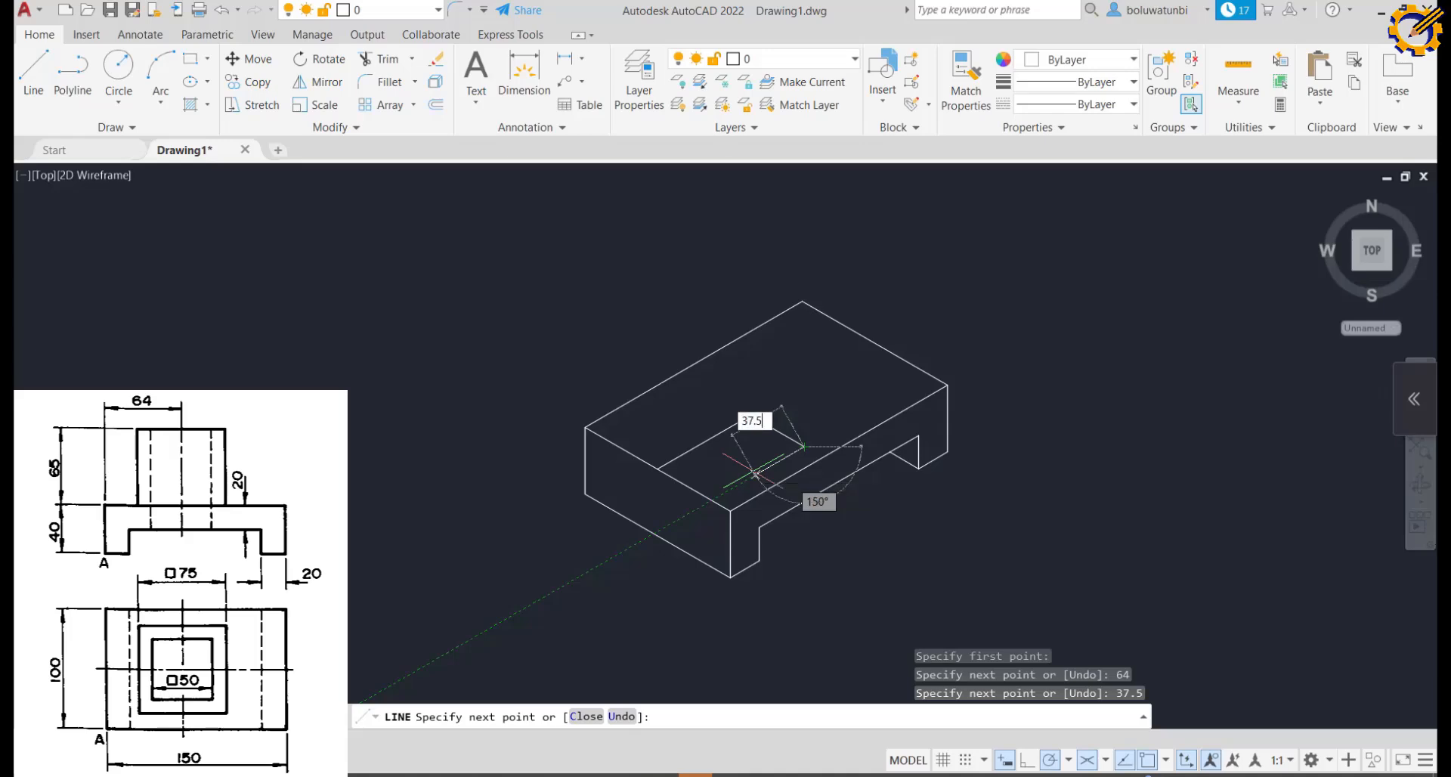
pyautogui.press('Return')
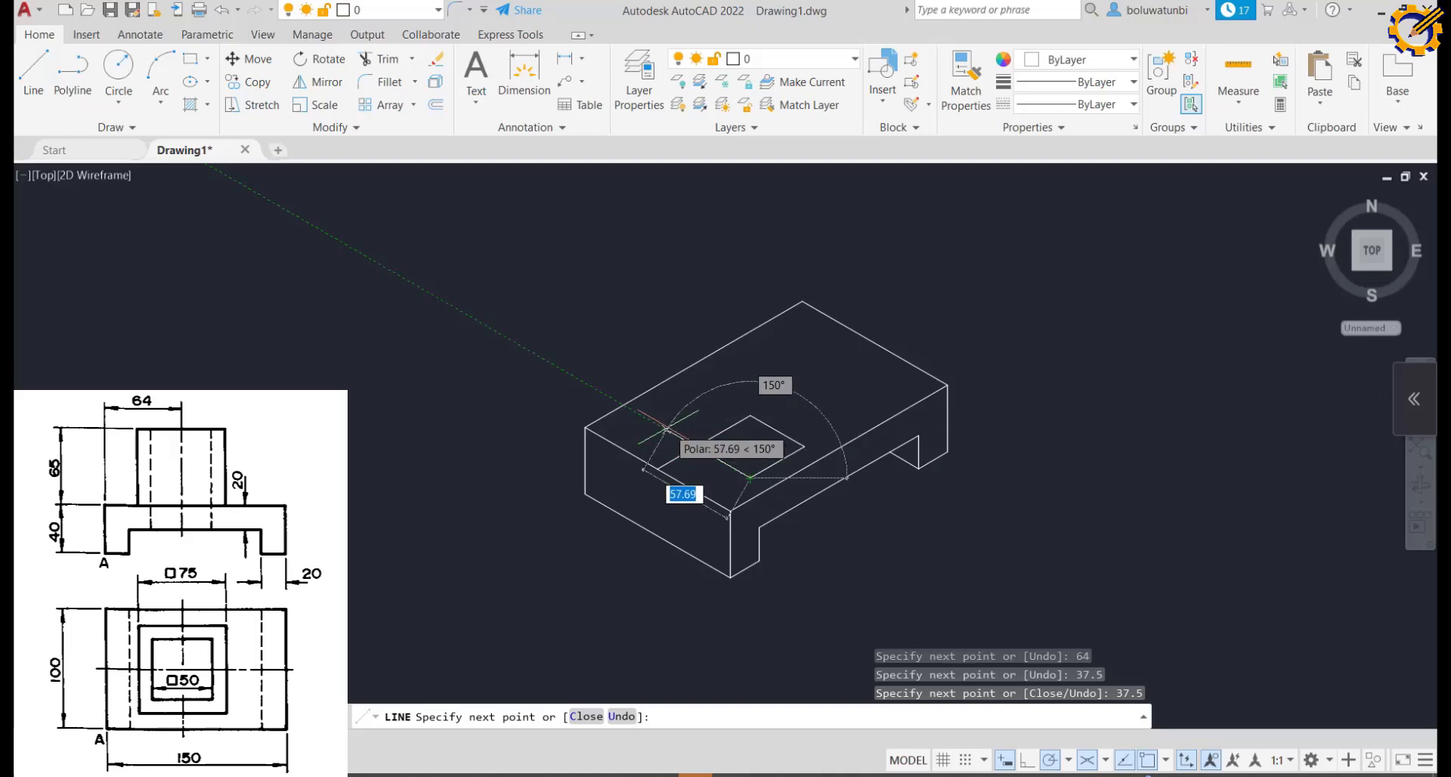
# Continue the tower's square outline with three 75 segments at 150°, 30° and 330°.
pyautogui.write('75')
pyautogui.press('Return')
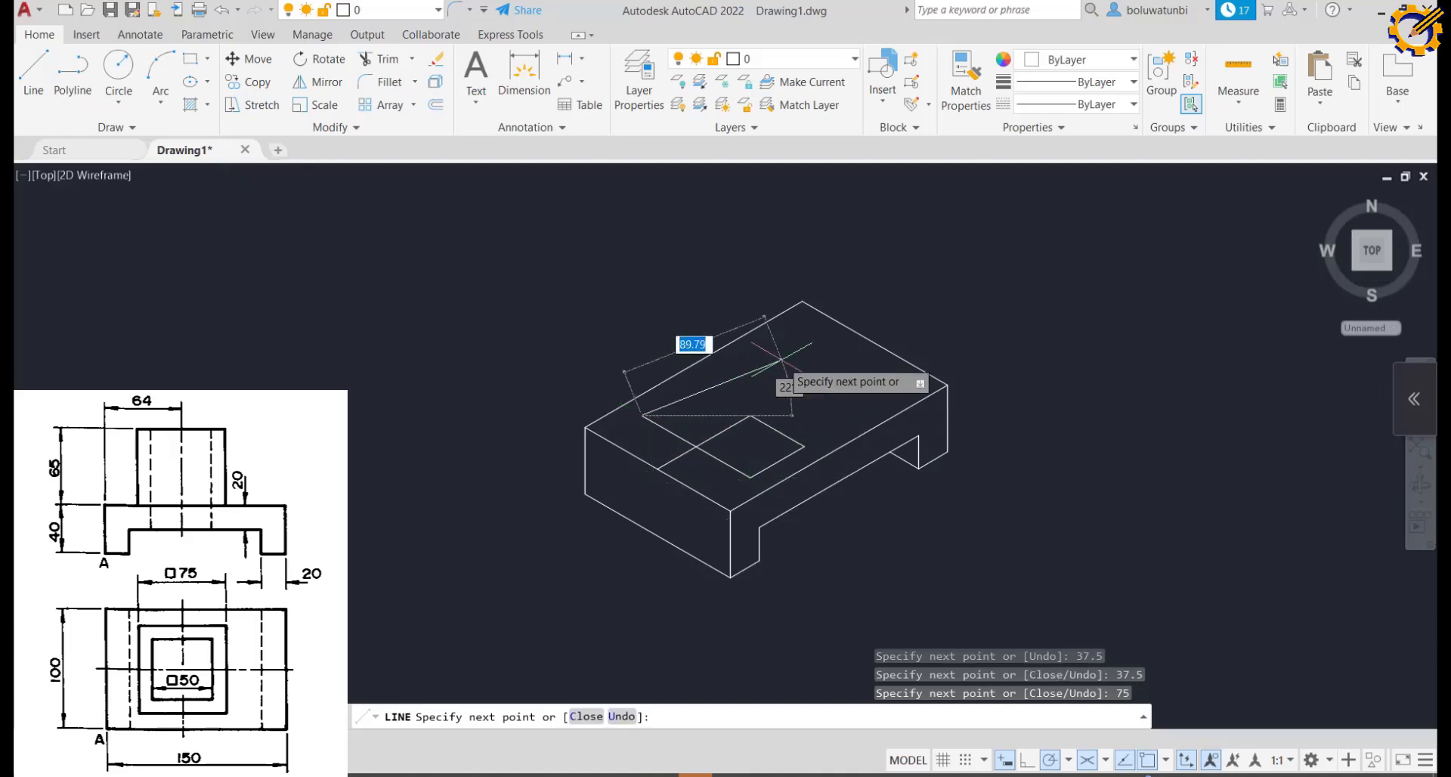
pyautogui.write('75')
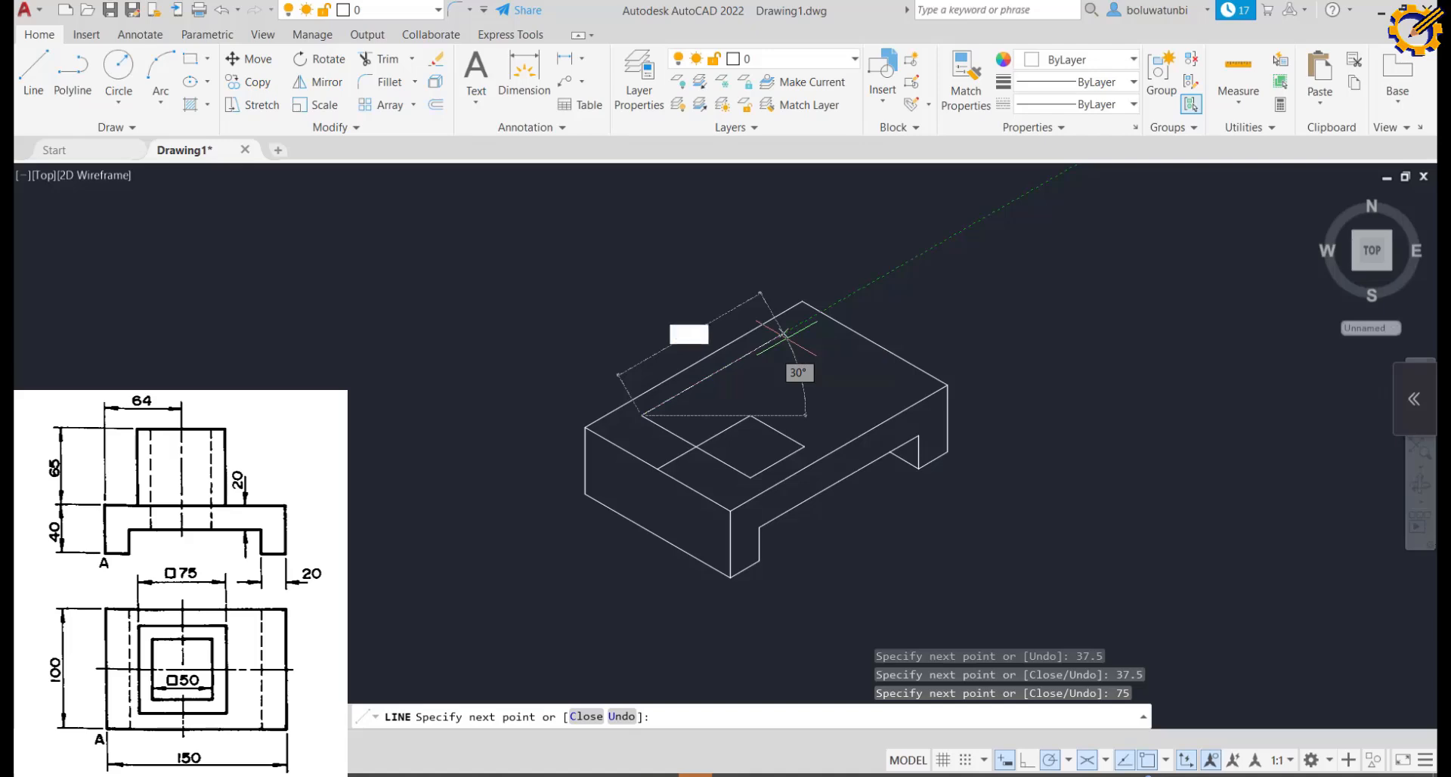
pyautogui.press('Return')
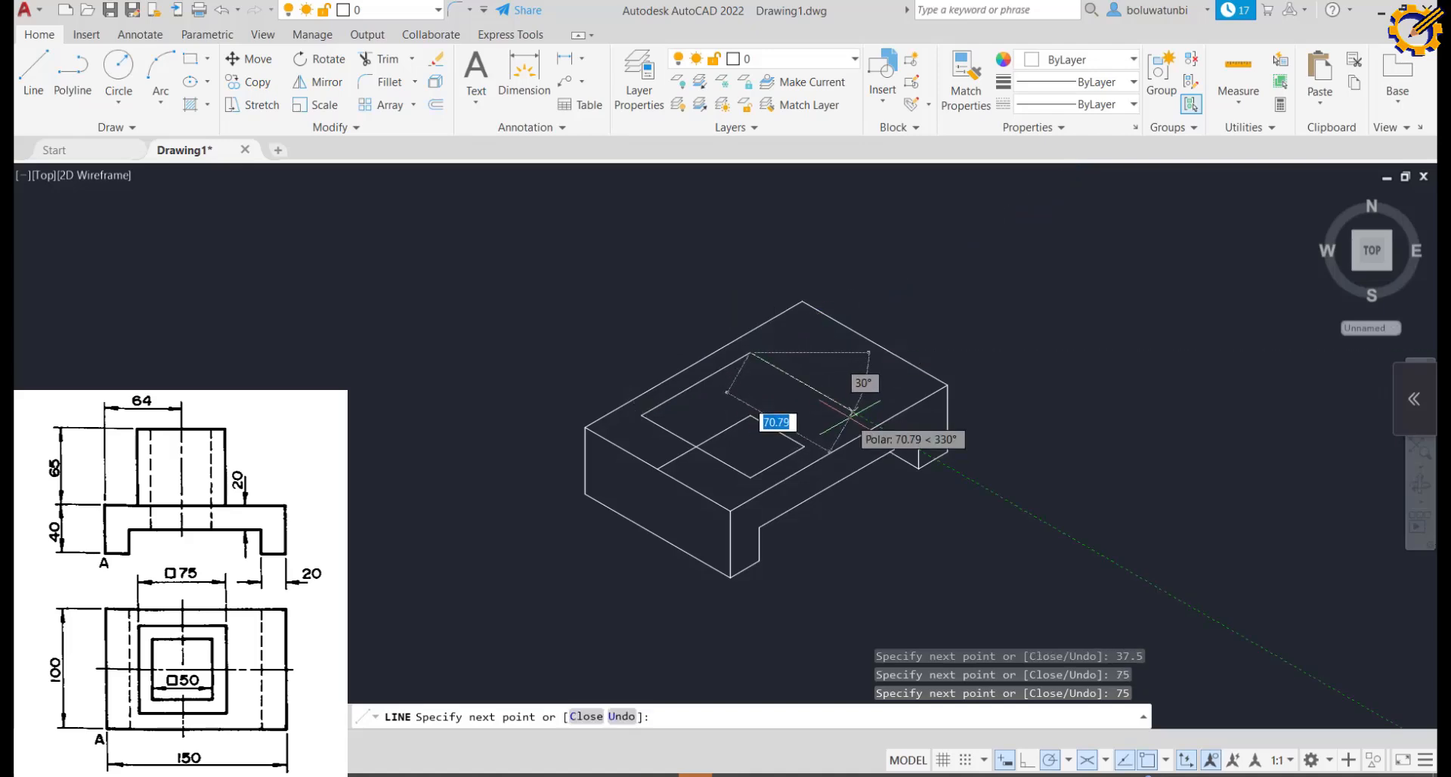
pyautogui.write('75')
pyautogui.press('Return')
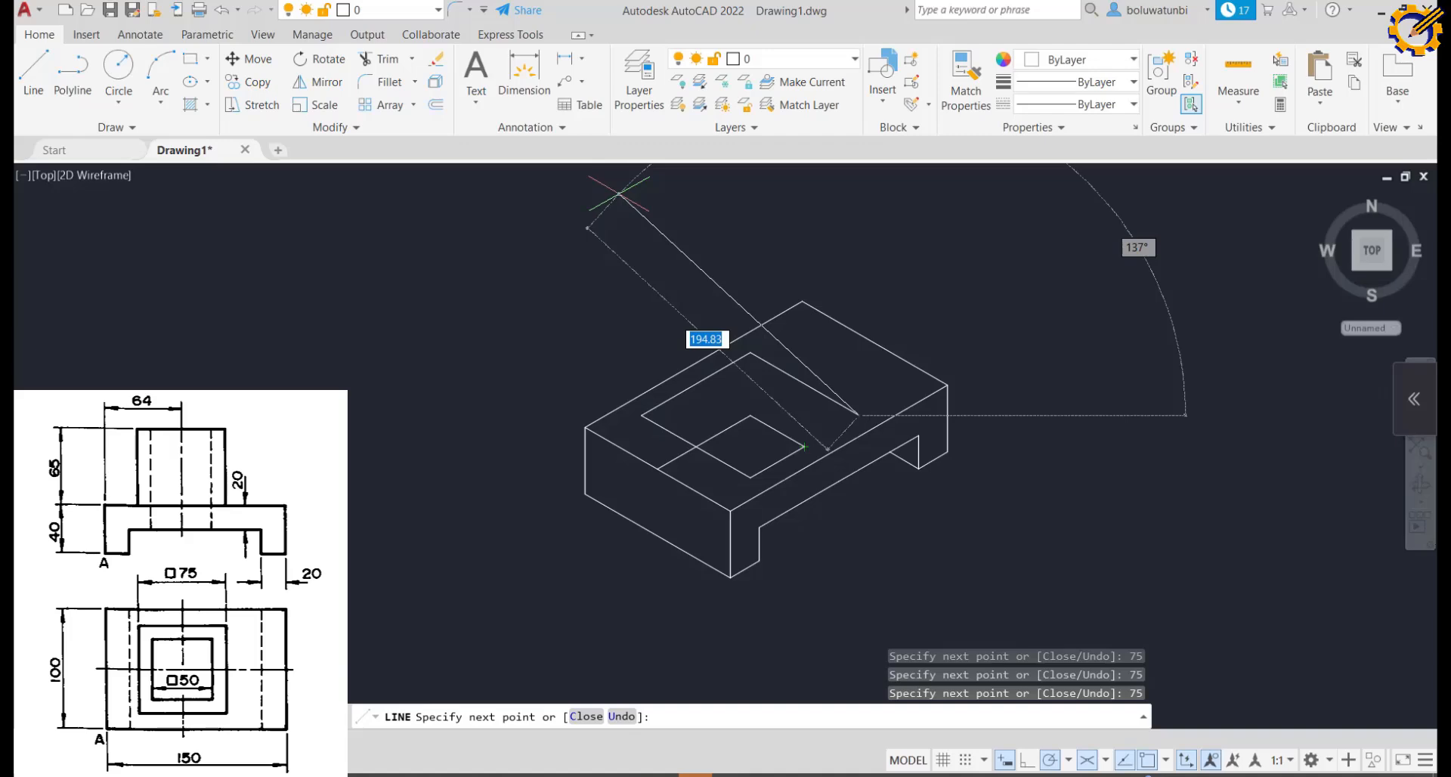
# Extend the 37.5 front edge to the open end of the outline to close the tower's 75 square.
pyautogui.click(411, 58)
pyautogui.click(381, 125)
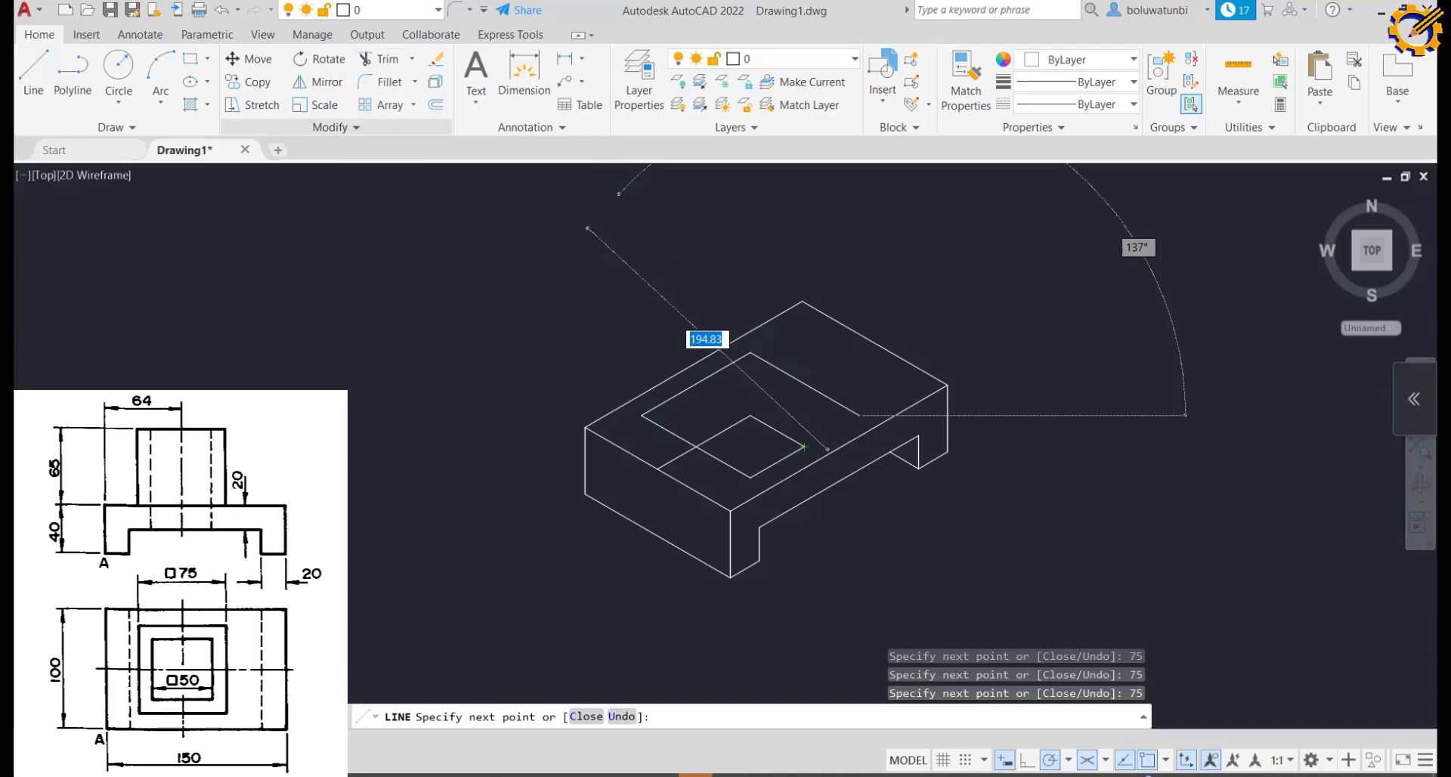
pyautogui.click(786, 456)
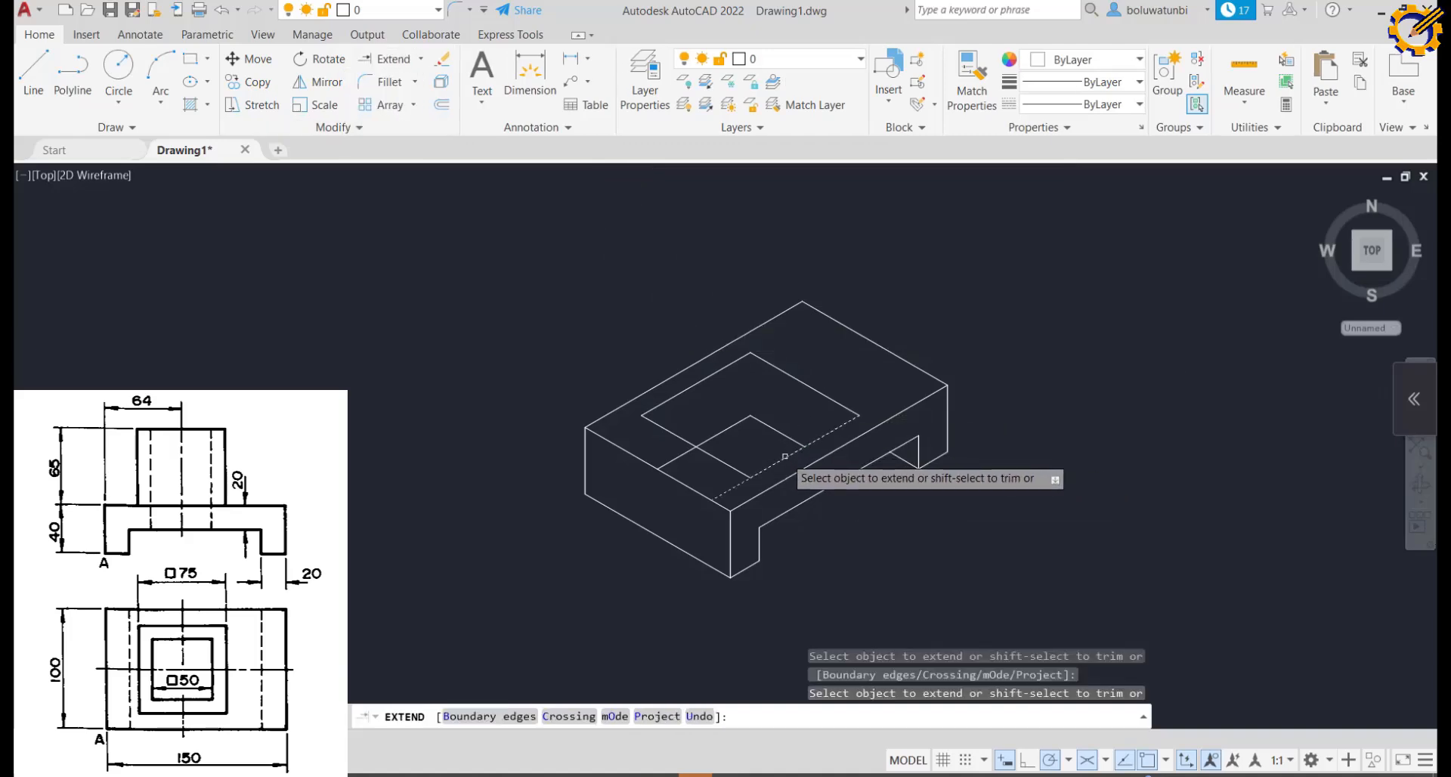
pyautogui.press('Escape')
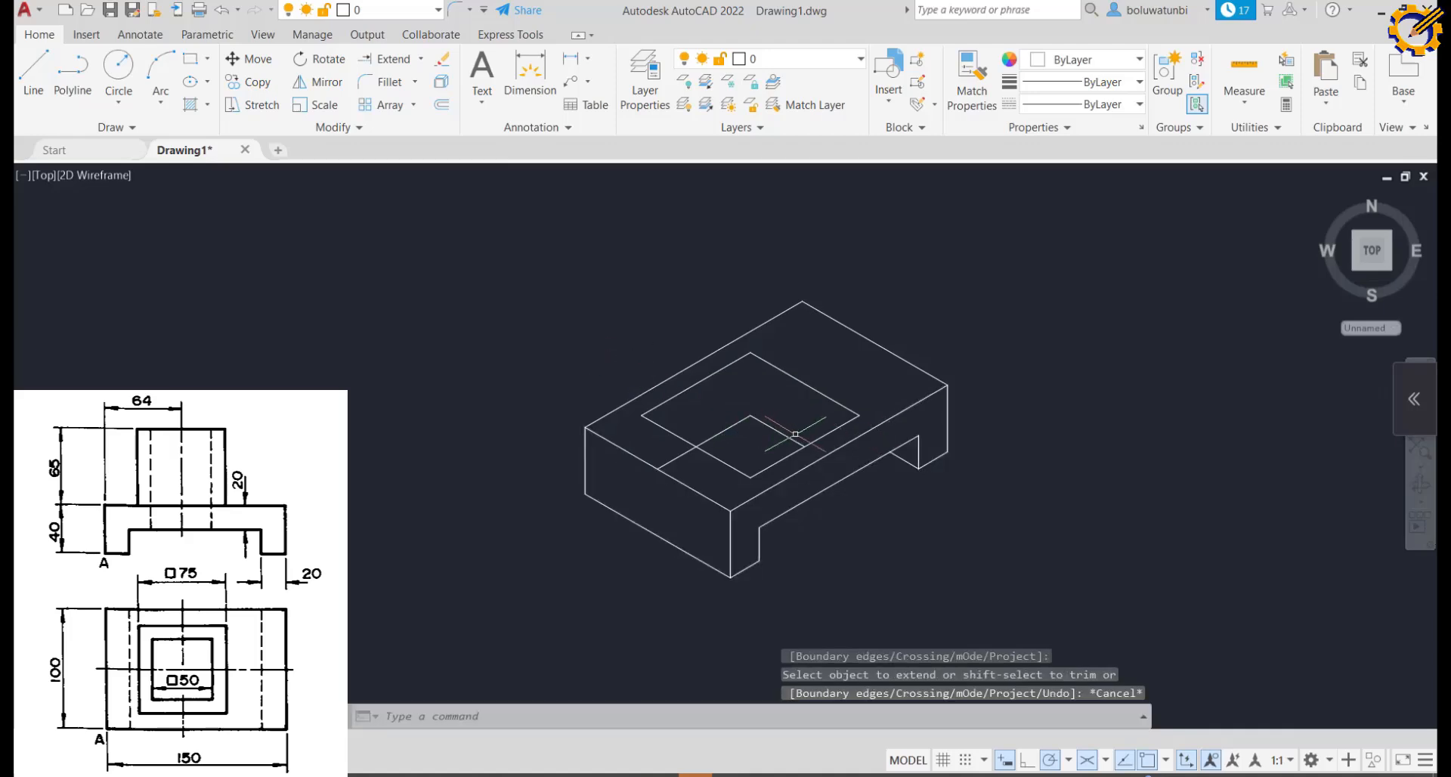
# Draw a 65 vertical line upward from the centre of the tower's square.
pyautogui.click(33, 71)
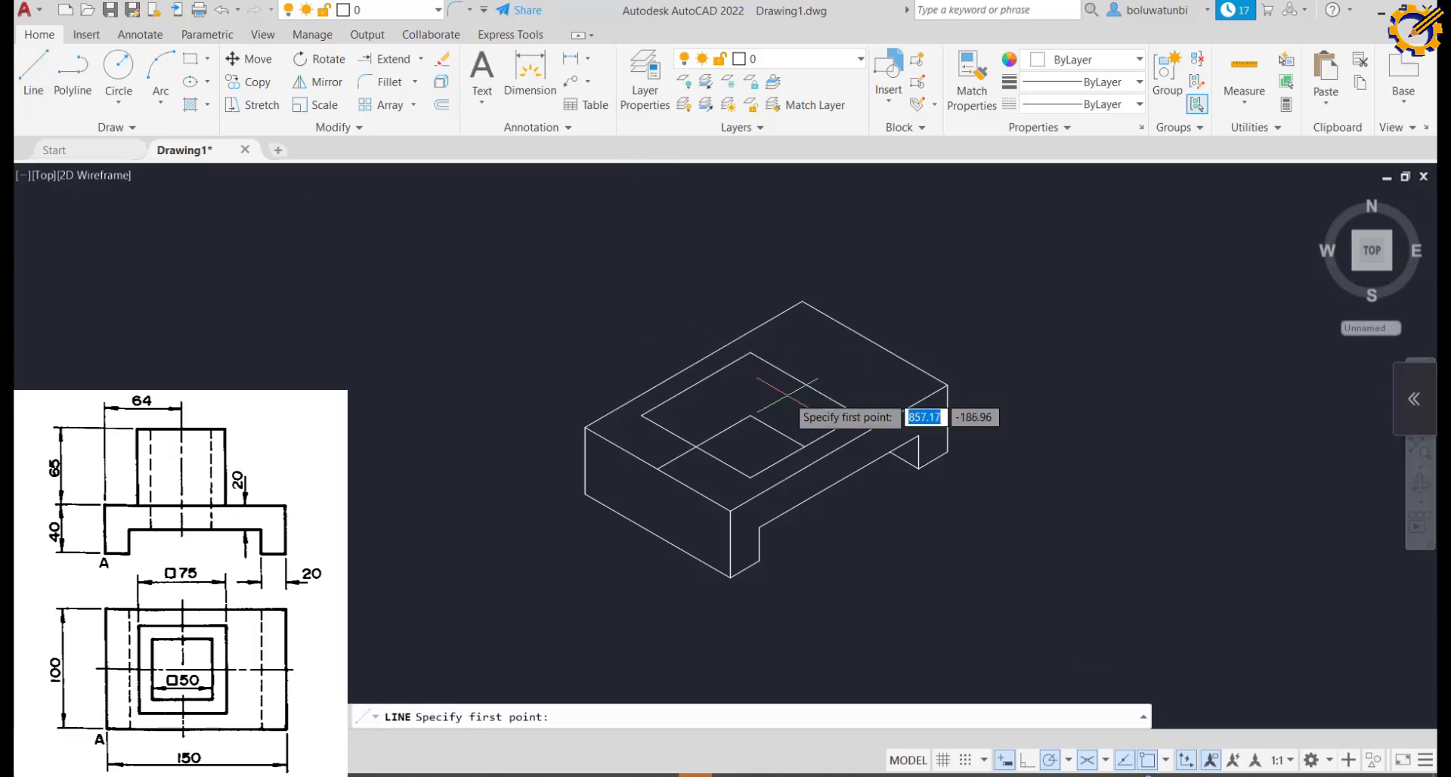
pyautogui.click(751, 415)
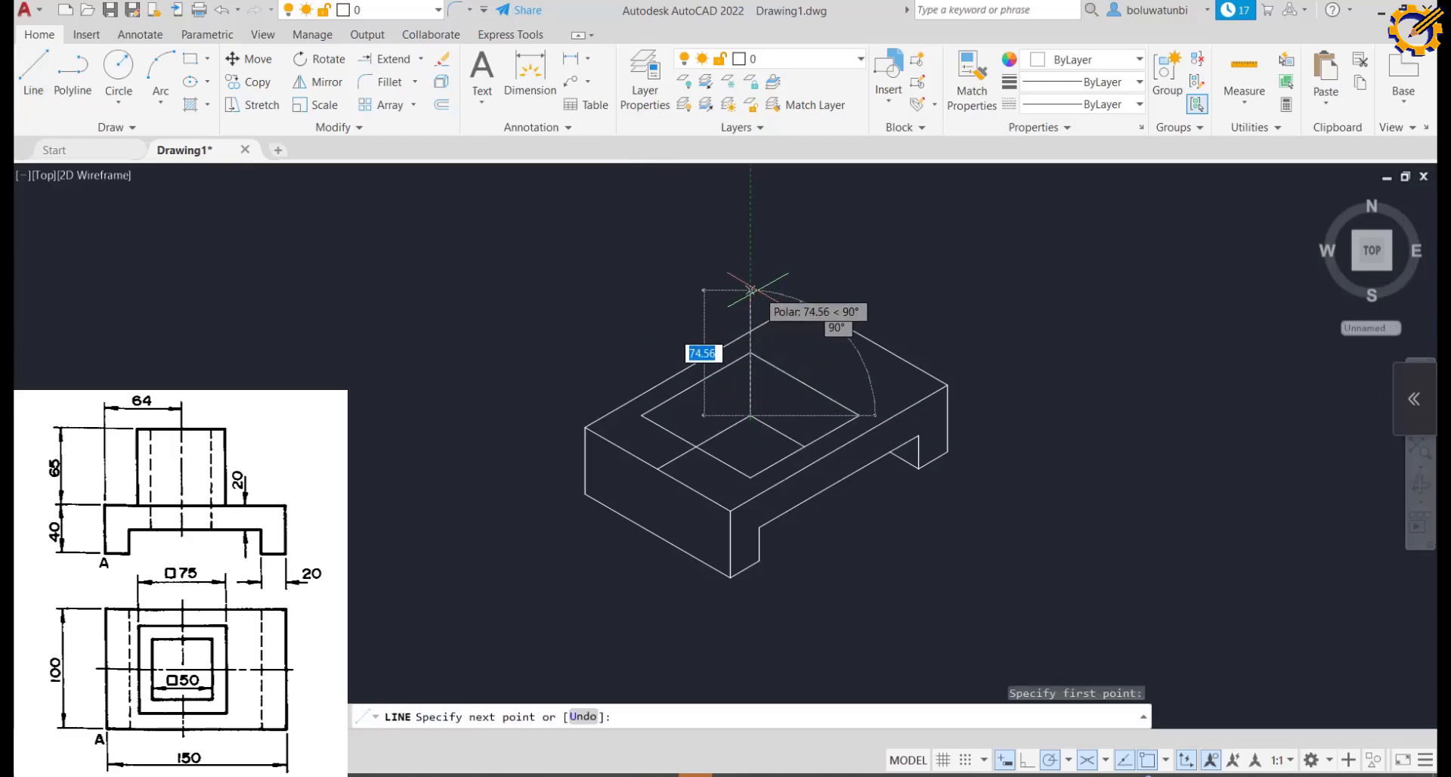
pyautogui.write('65')
pyautogui.press('Return')
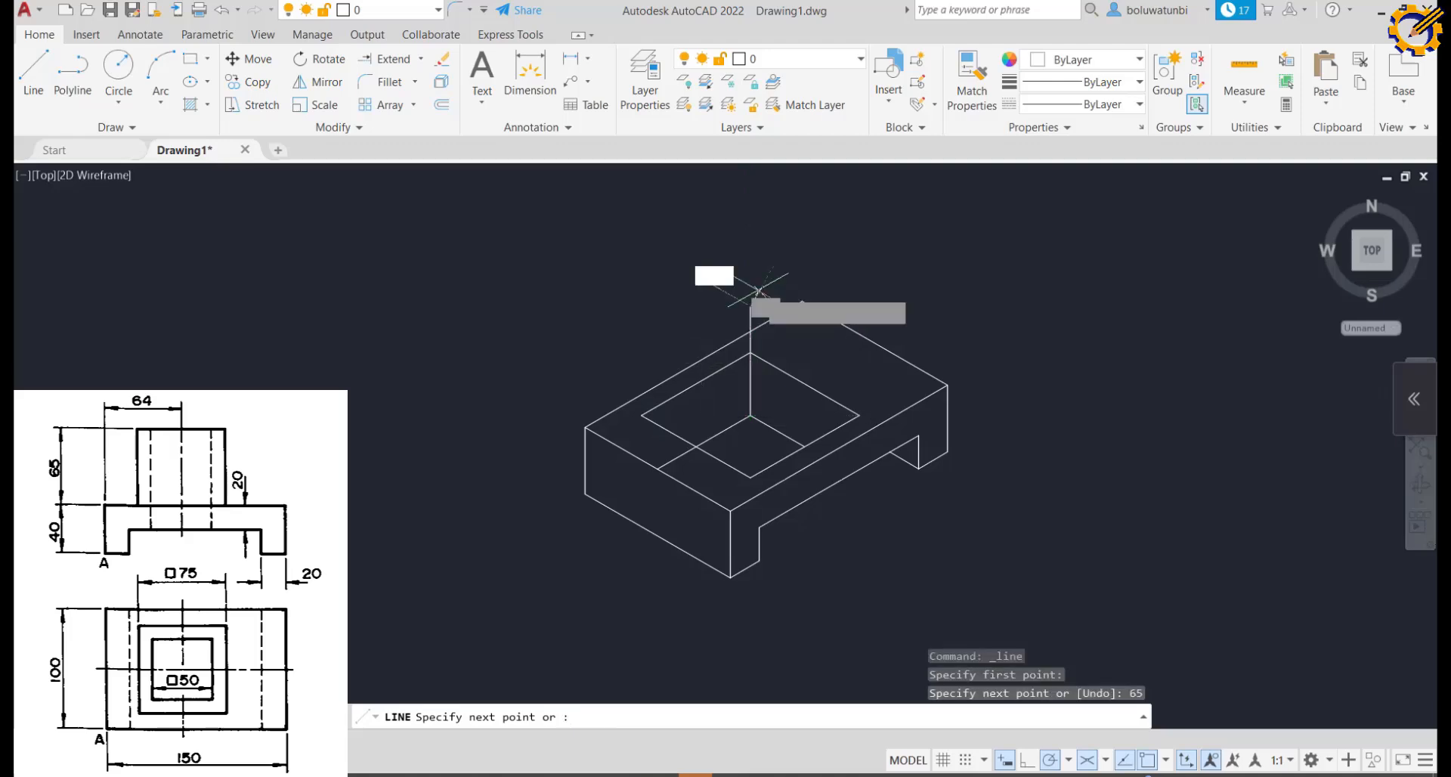
pyautogui.press('Escape')
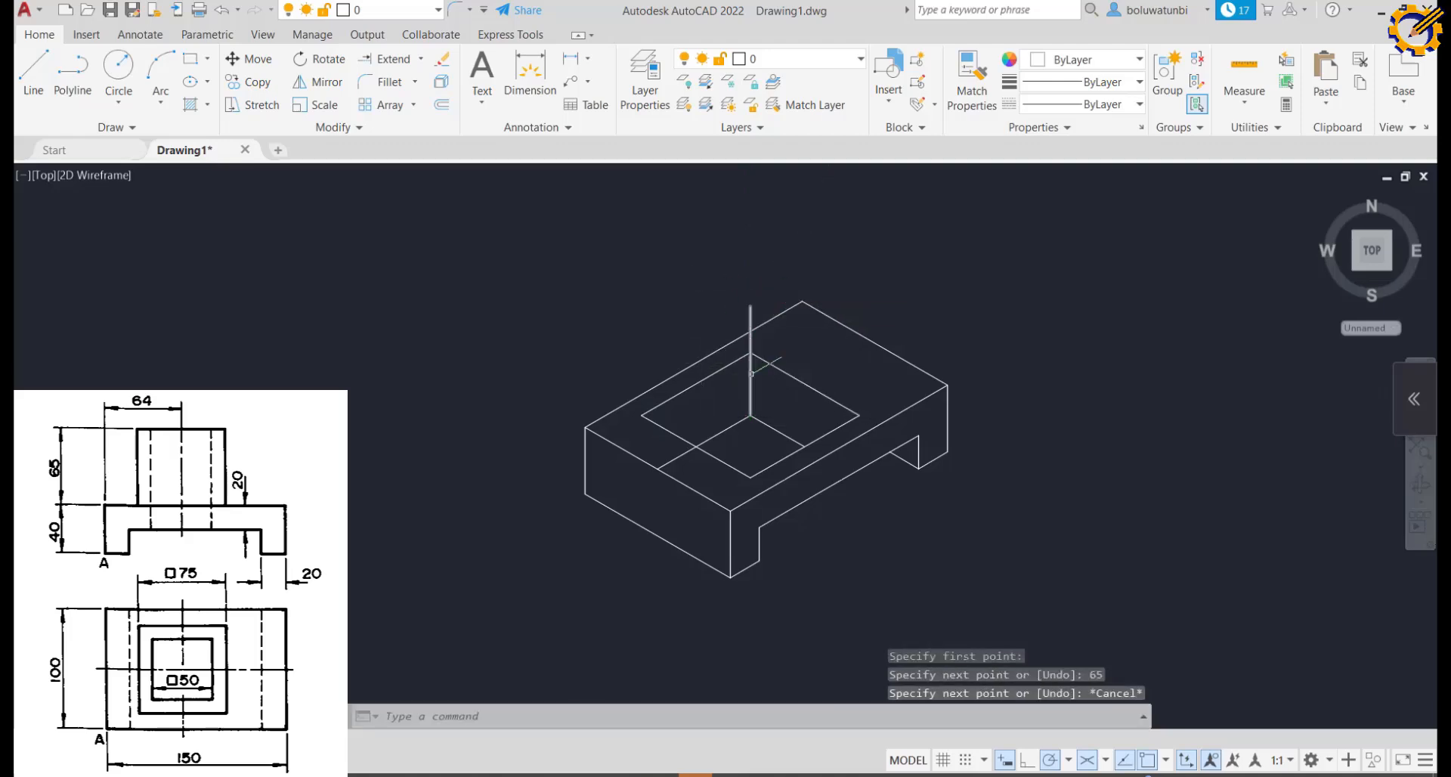
# Erase the 64 and 37.5 construction lines that meet at the square's centre.
pyautogui.click(713, 431)
pyautogui.press('Delete')
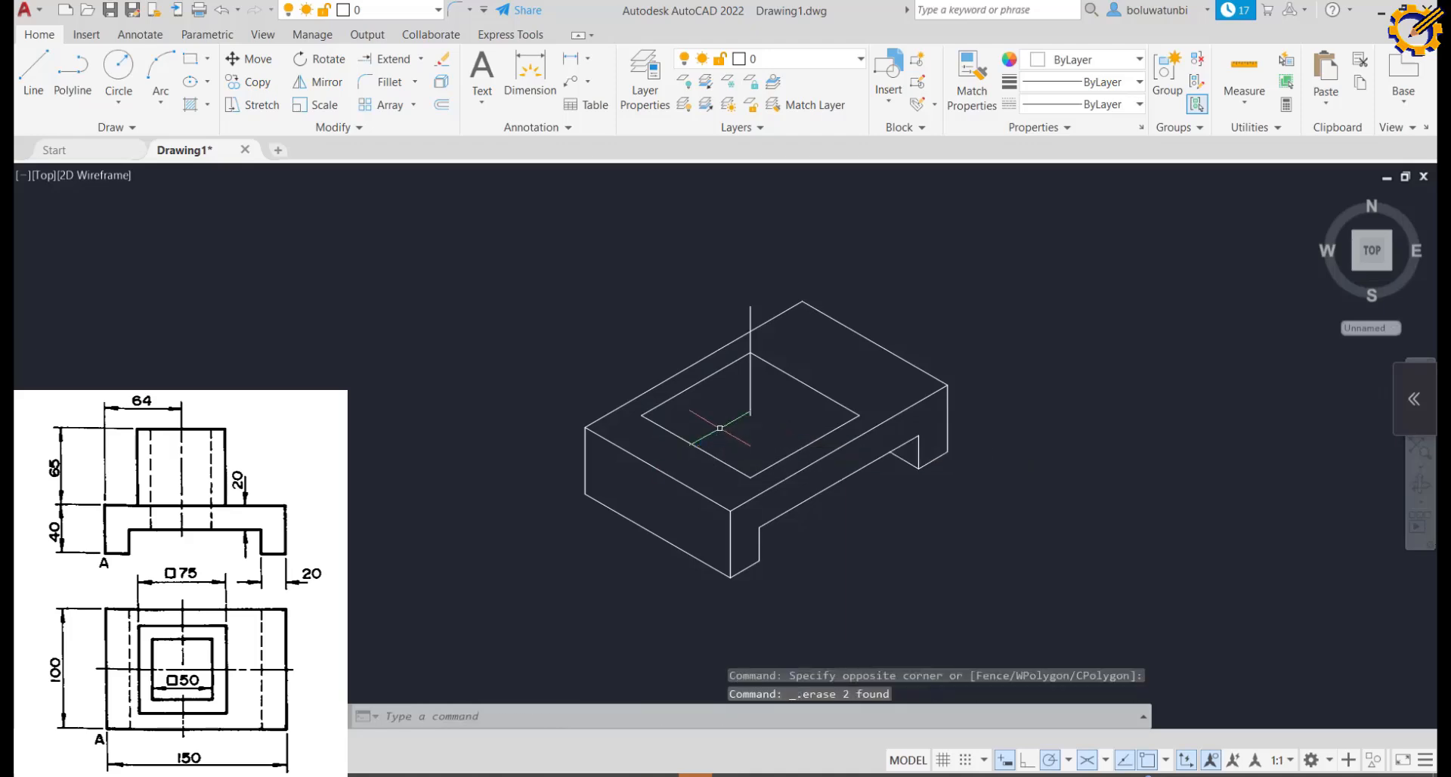
pyautogui.click(783, 476)
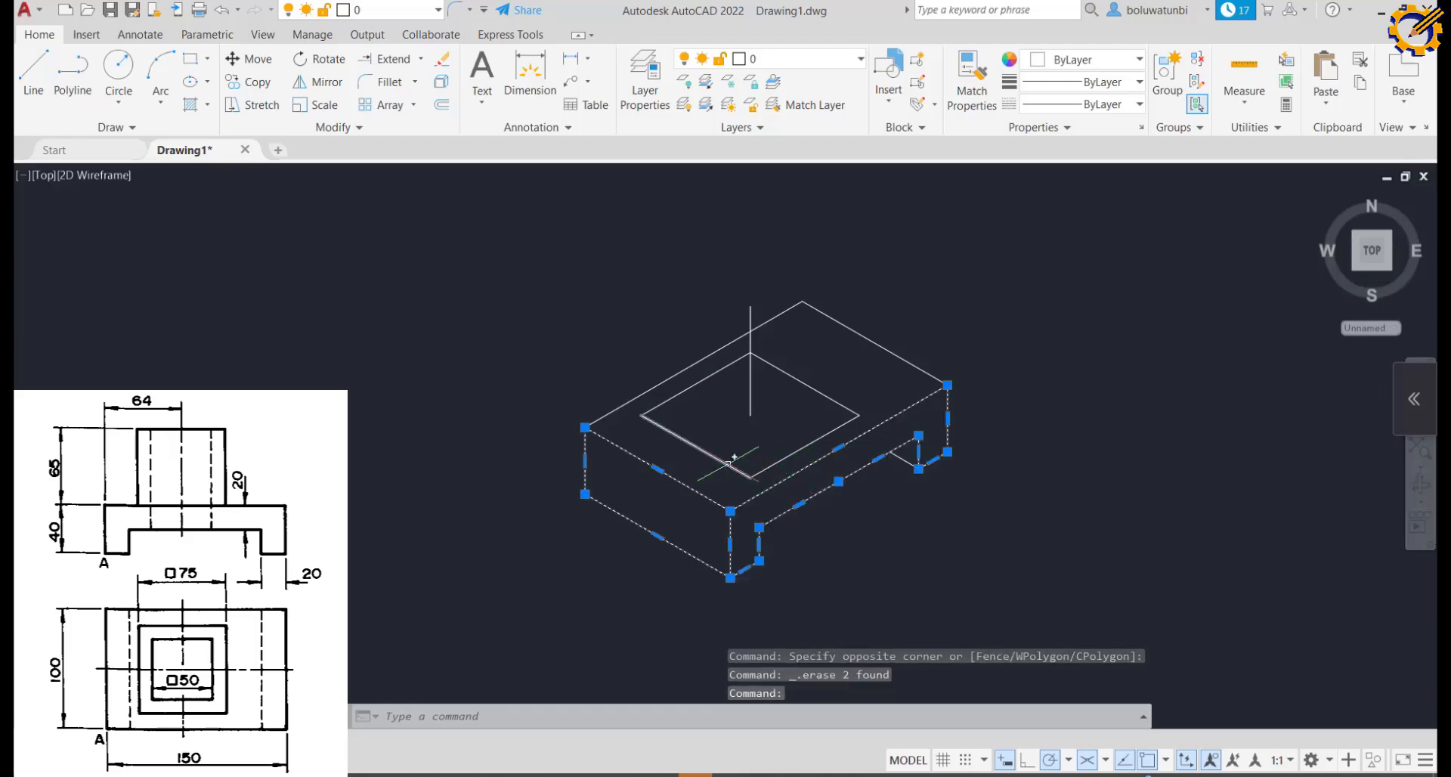
pyautogui.press('Escape')
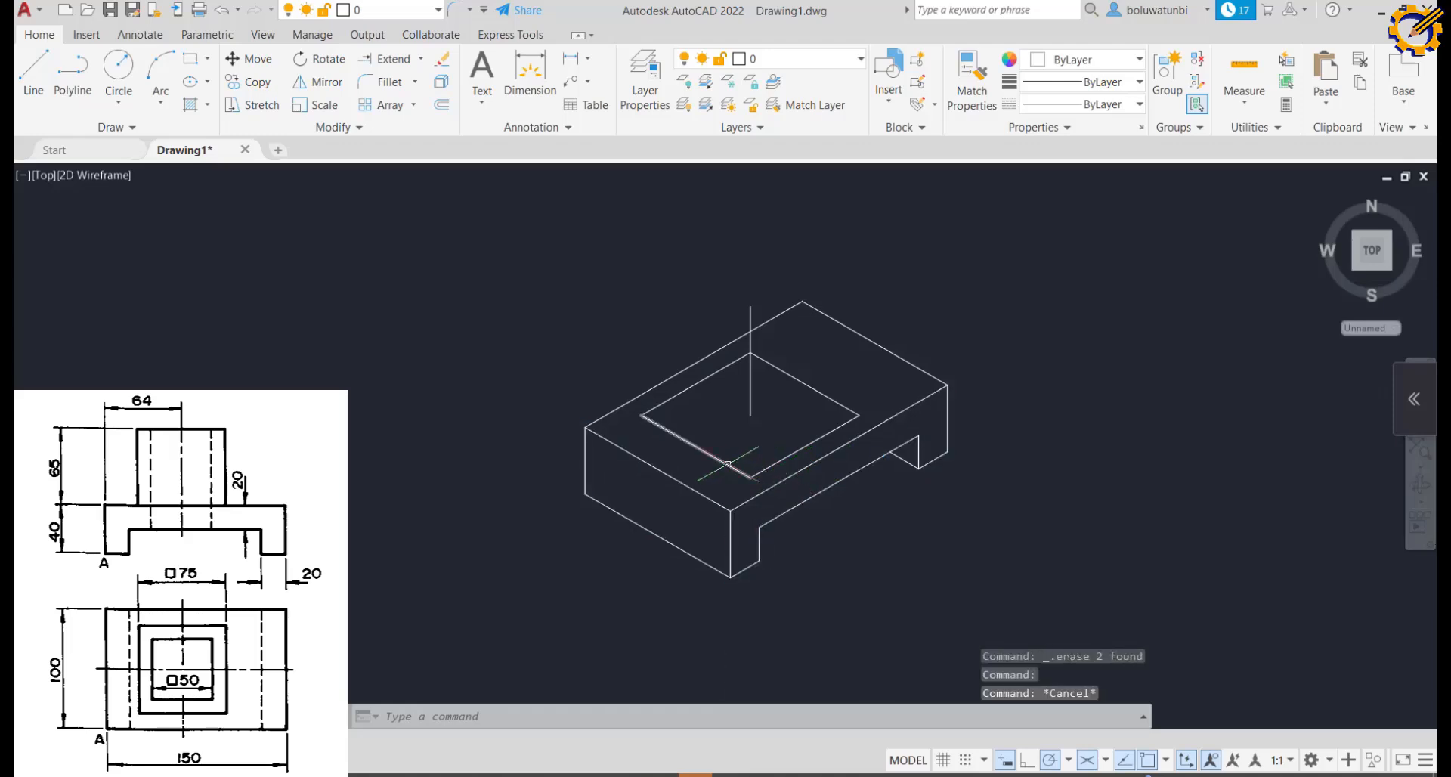
# Copy the 75 square from the lower end of the vertical centre line to its upper end.
pyautogui.click(767, 480)
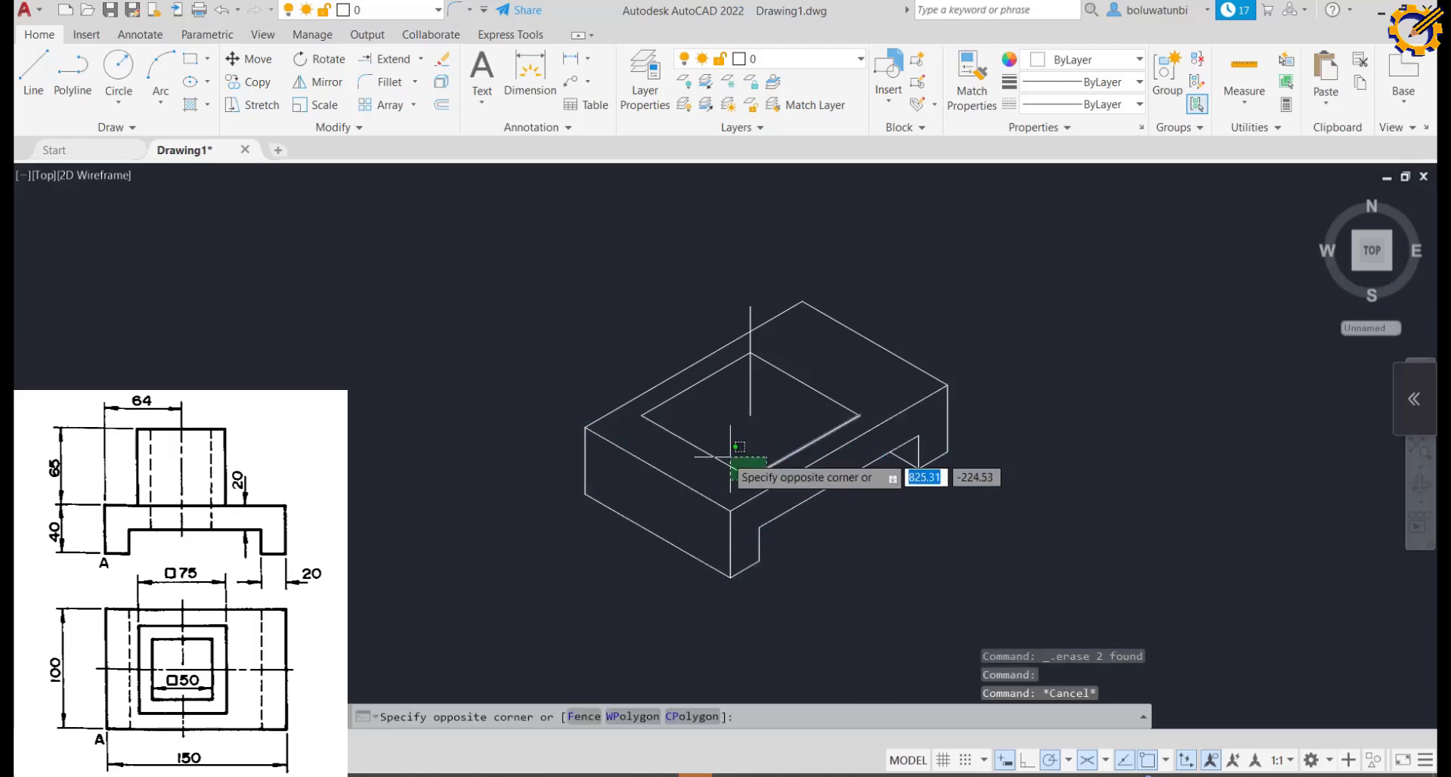
pyautogui.click(680, 434)
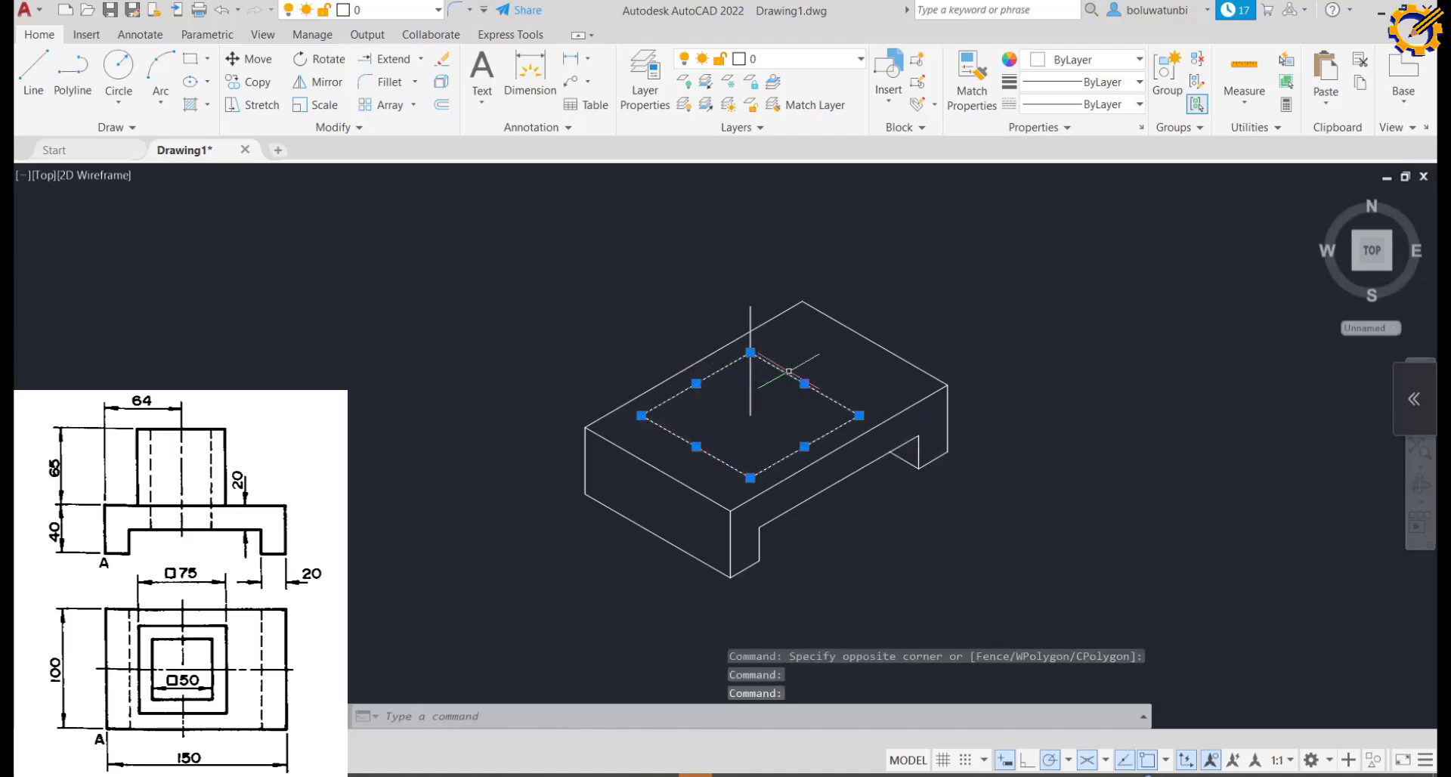
pyautogui.click(249, 82)
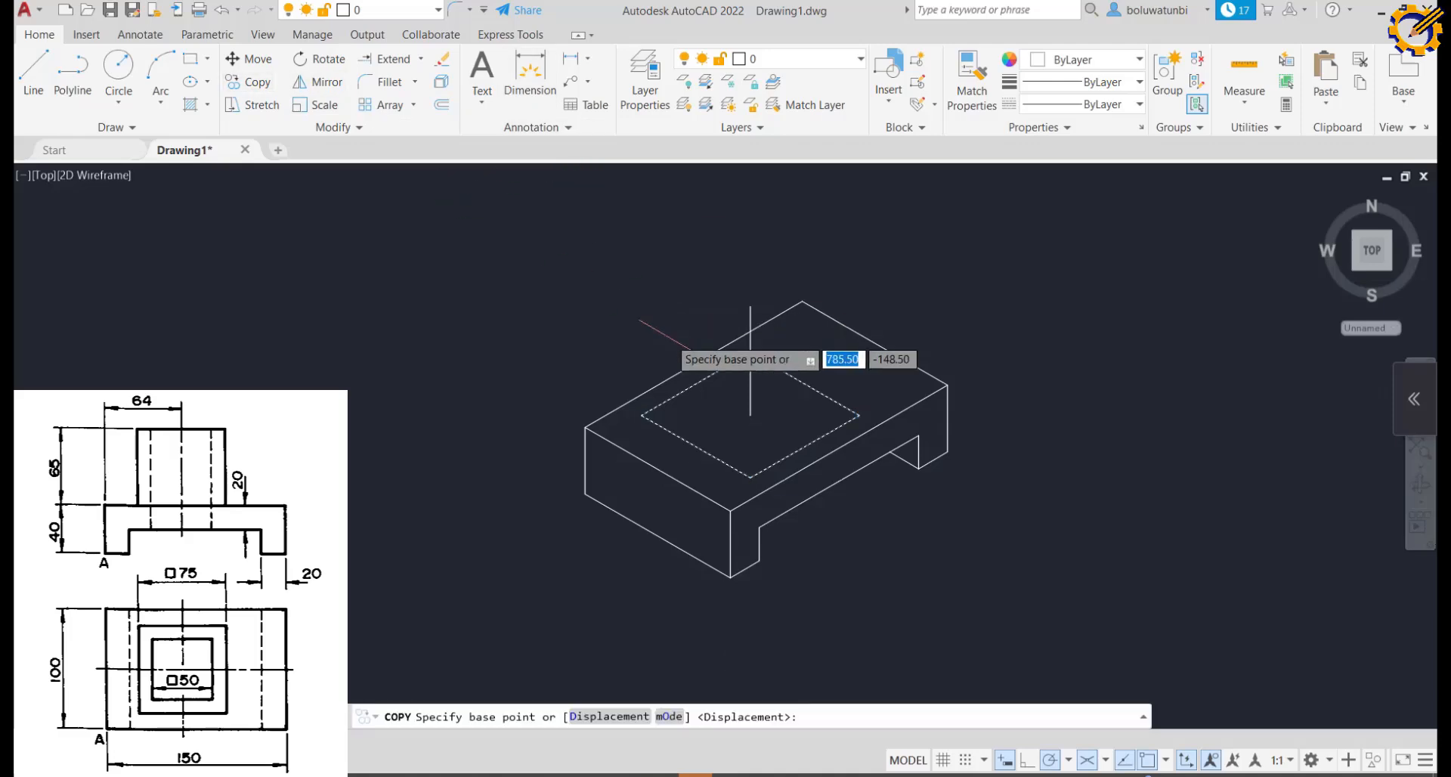
pyautogui.click(751, 415)
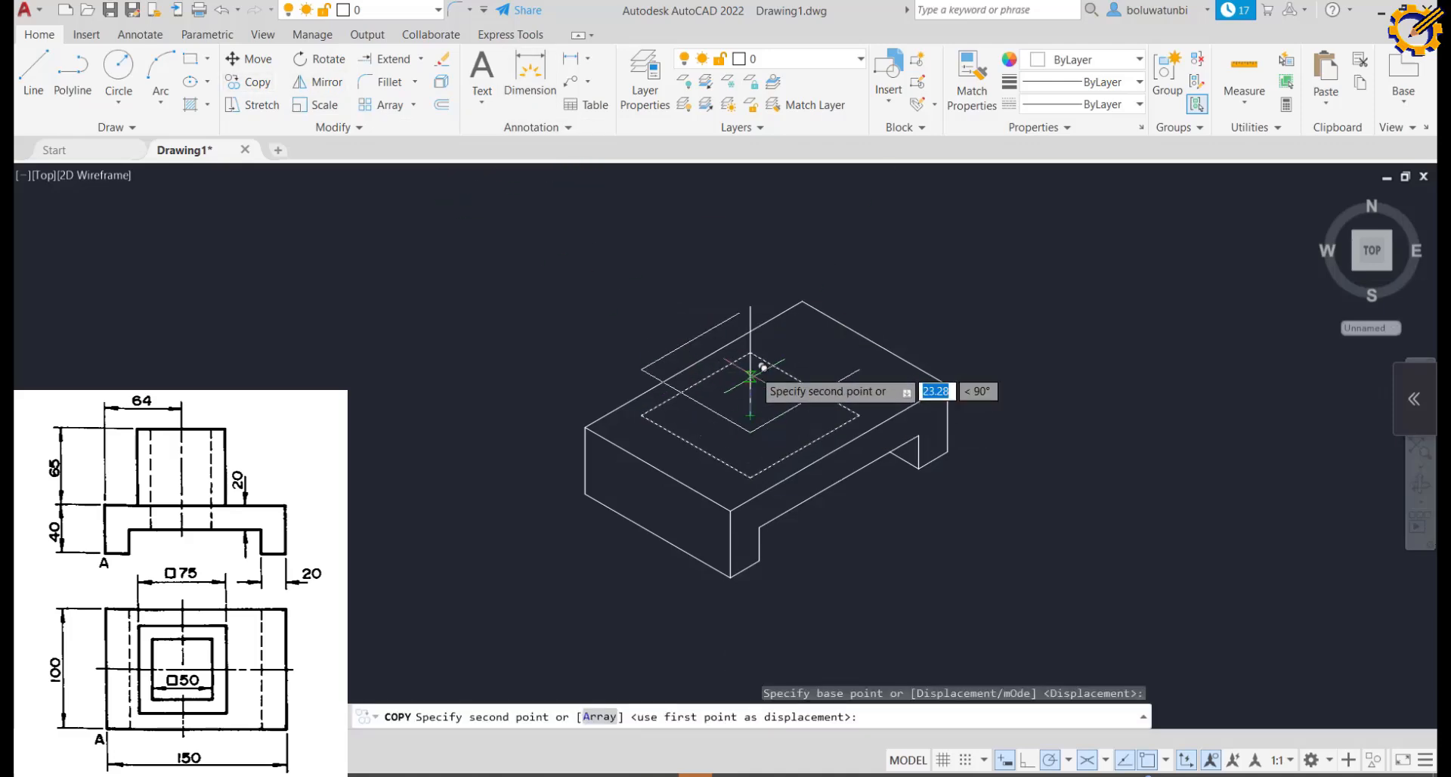
pyautogui.click(750, 306)
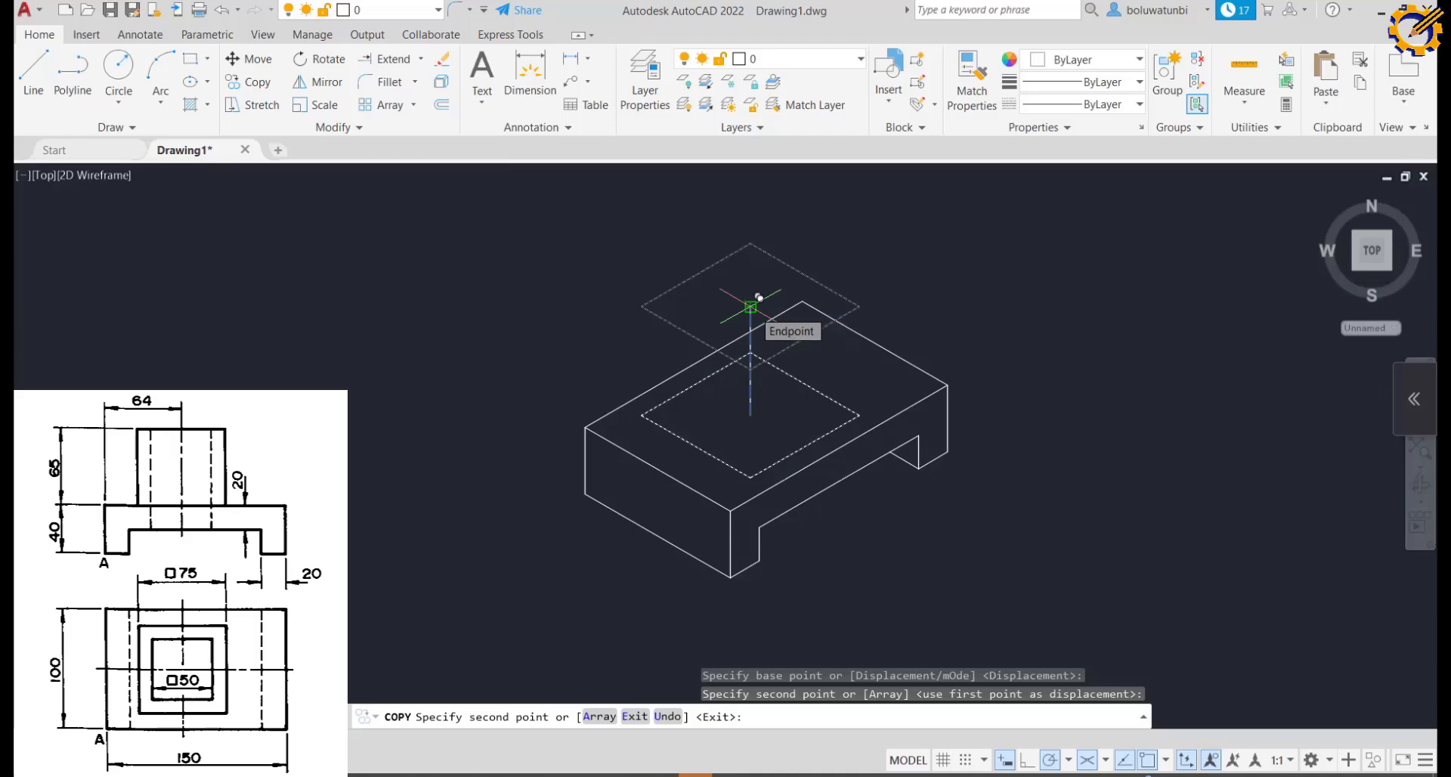
pyautogui.rightClick(753, 310)
pyautogui.click(790, 322)
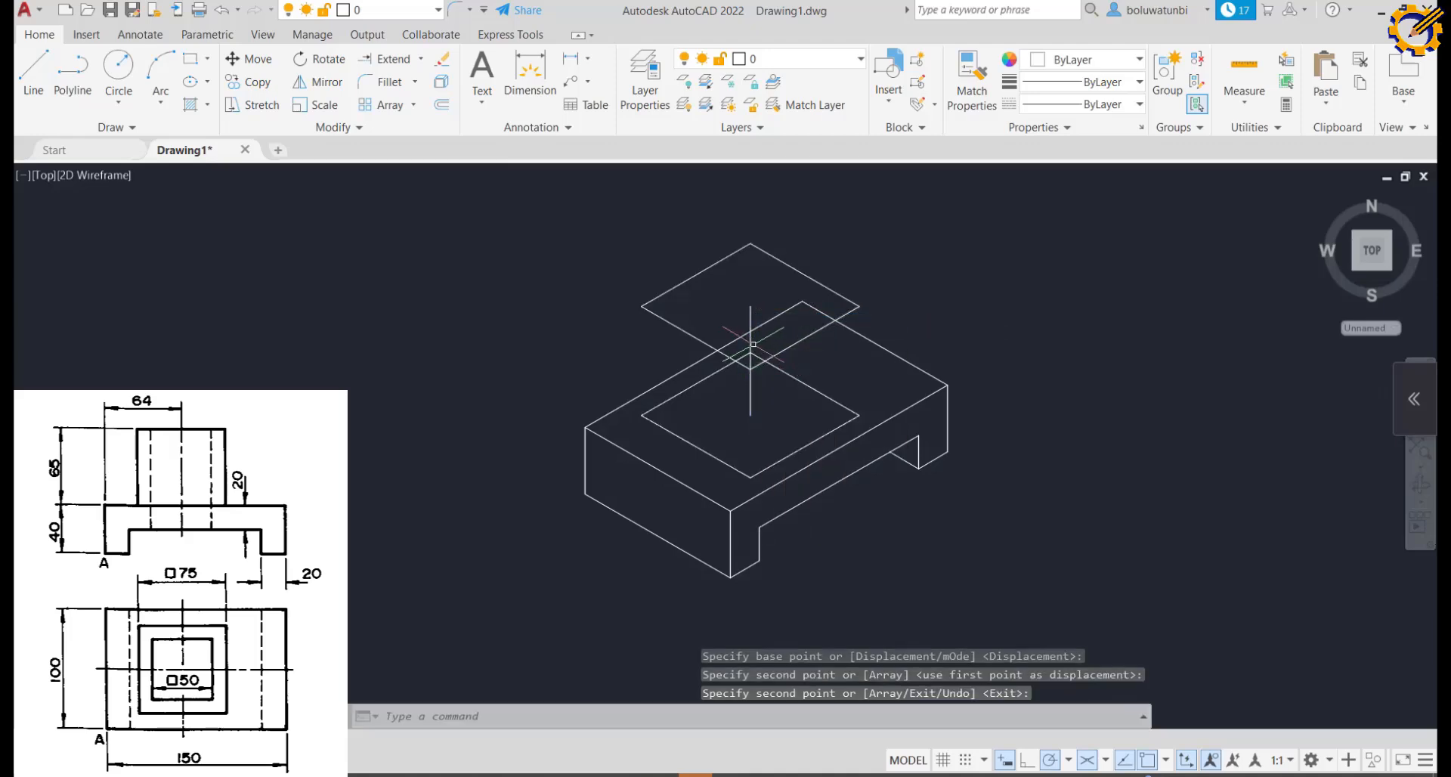
# Delete the two hidden rear edges of the tower's lower square.
pyautogui.click(791, 373)
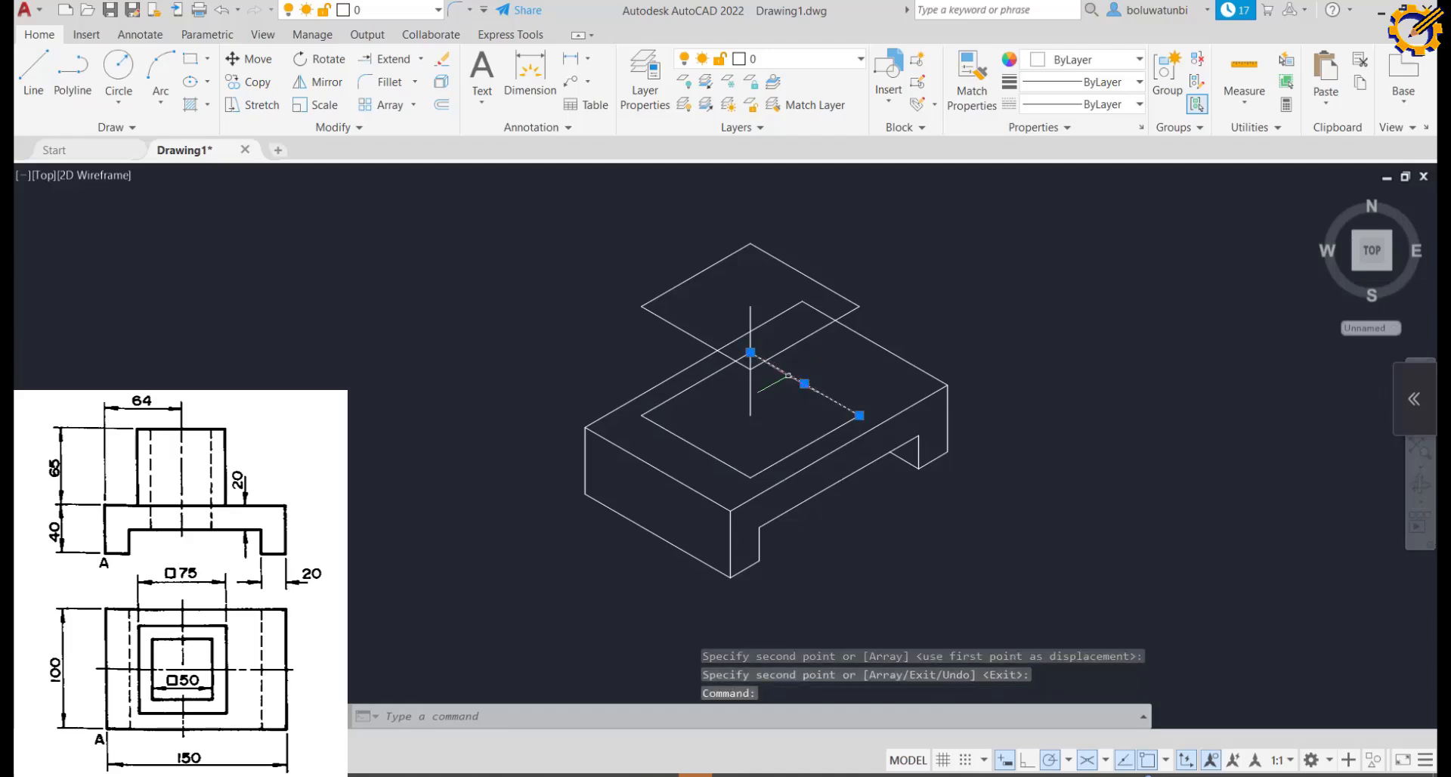
pyautogui.click(703, 377)
pyautogui.press('Delete')
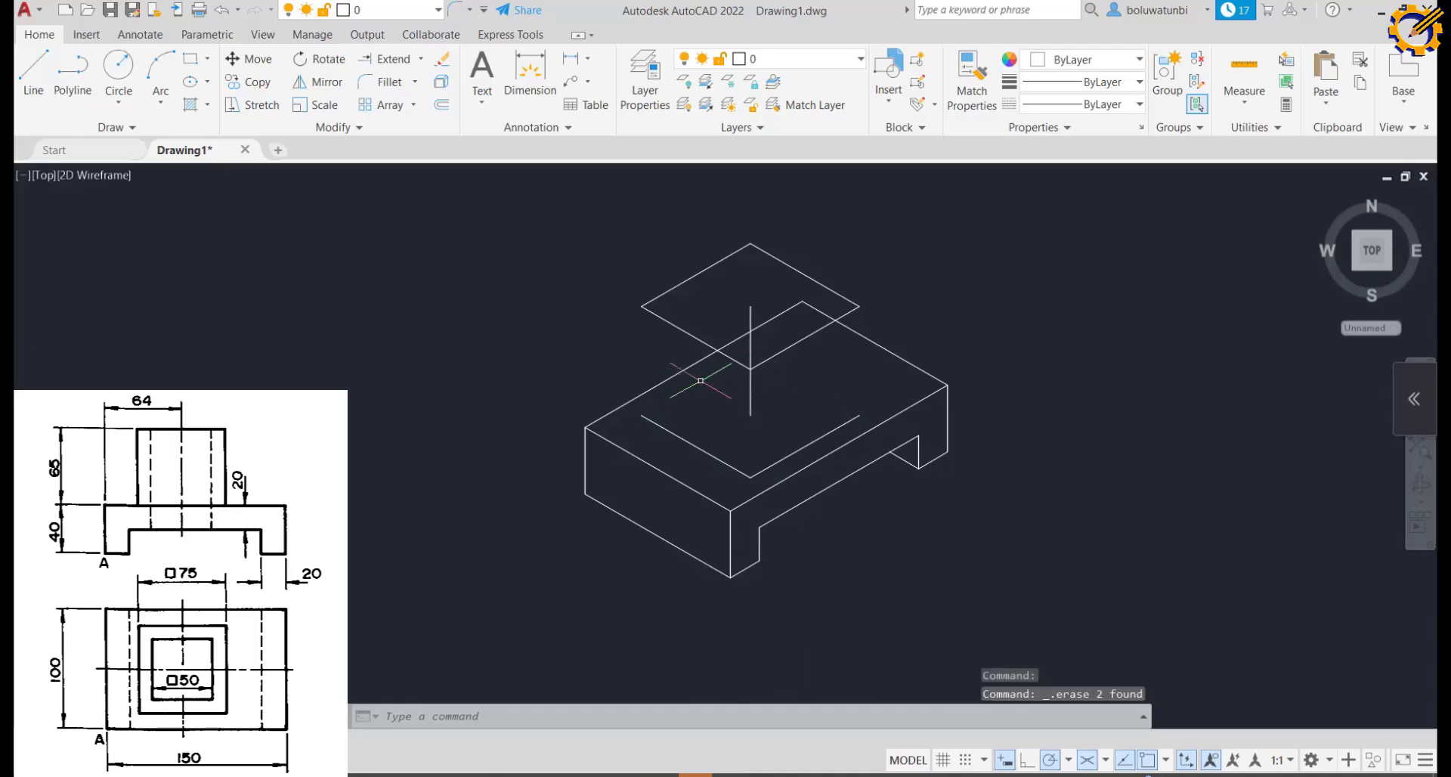
# Draw the tower's three visible vertical edges from the upper square's corners down to the lower square's corners.
pyautogui.write('l')
pyautogui.press('Return')
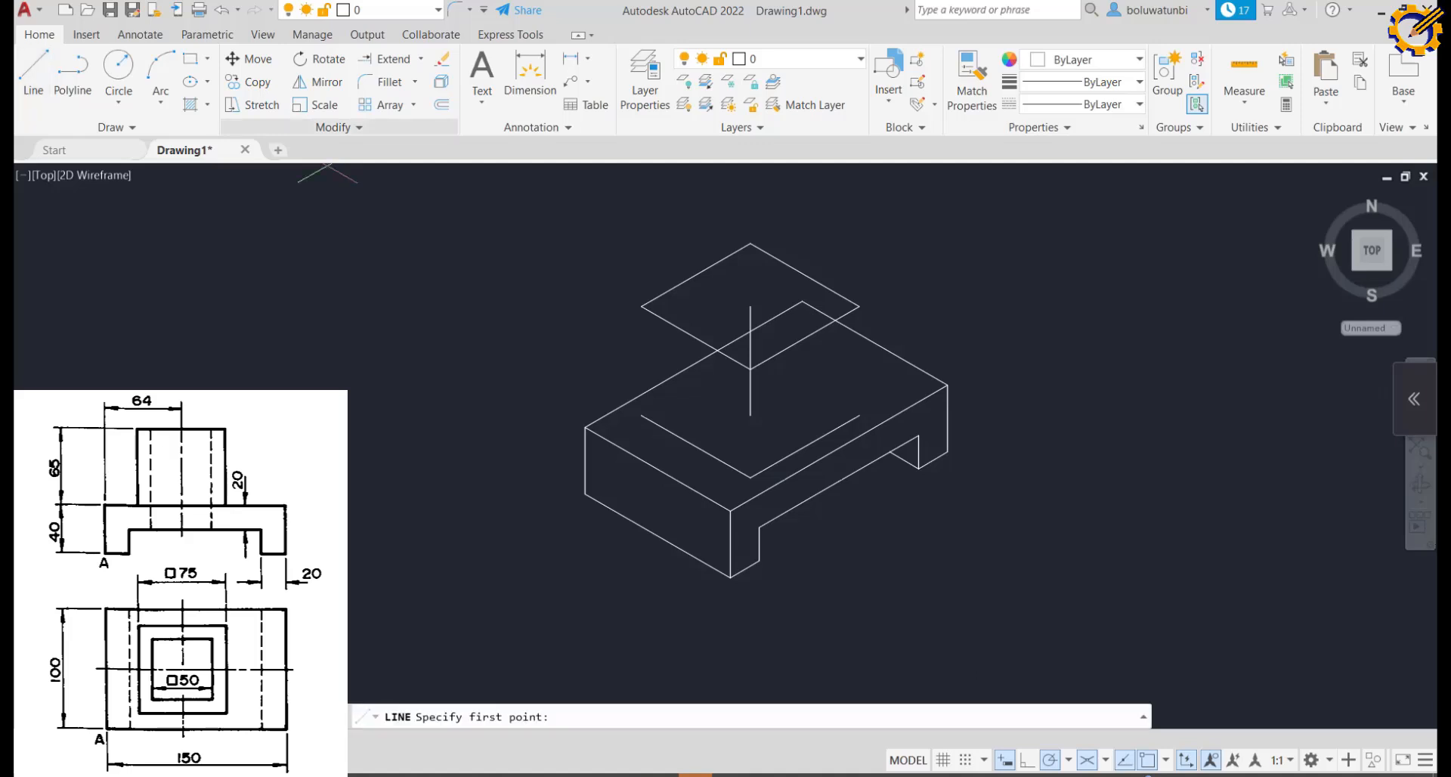
pyautogui.click(640, 306)
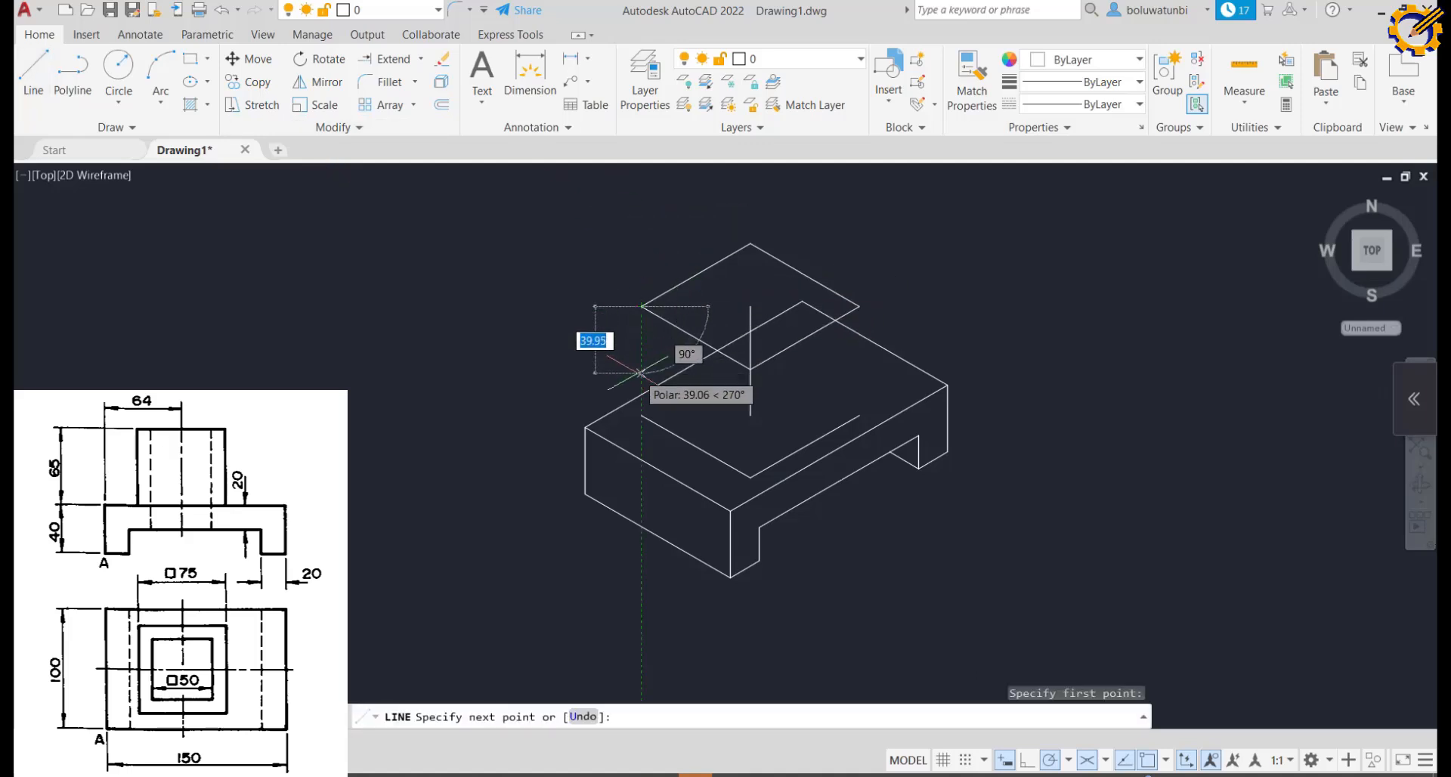
pyautogui.click(641, 414)
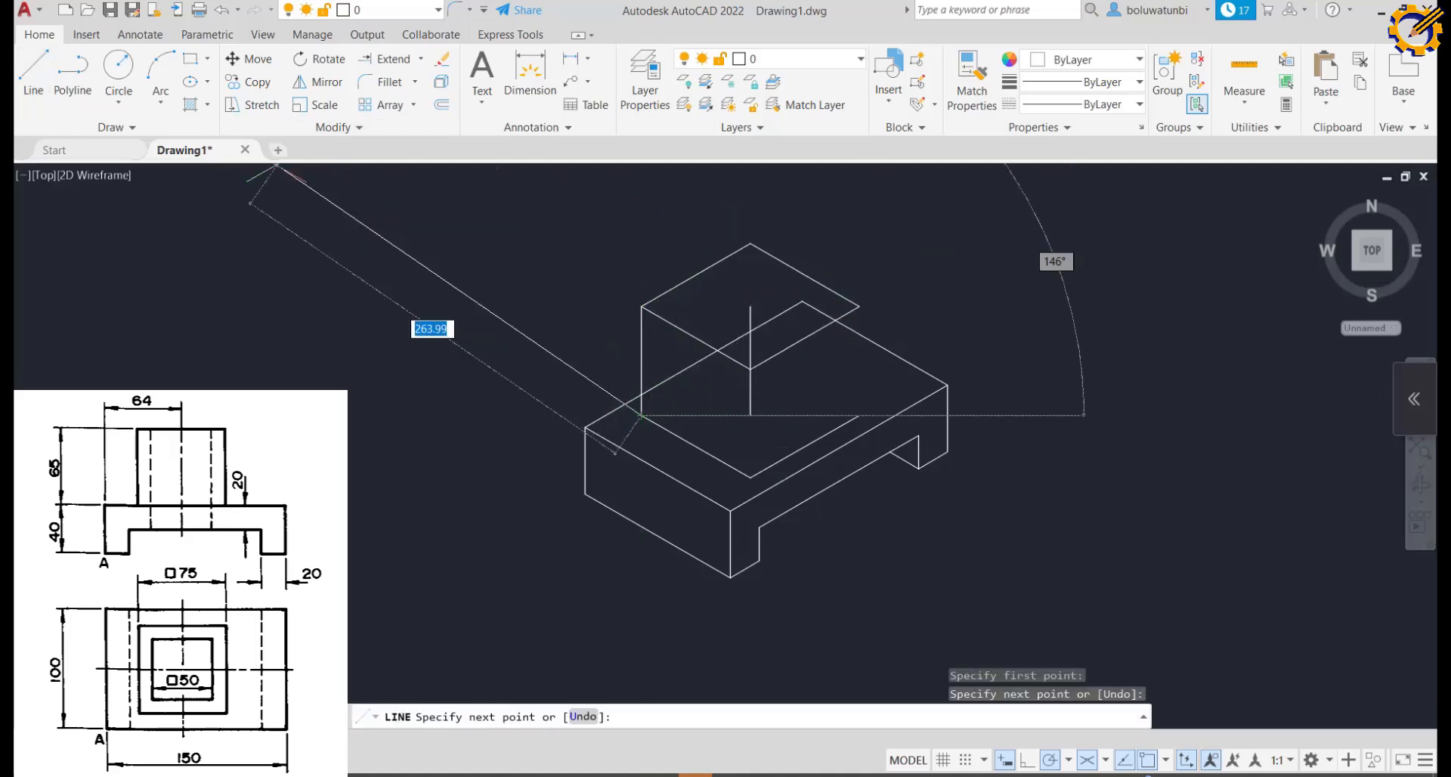
pyautogui.click(33, 76)
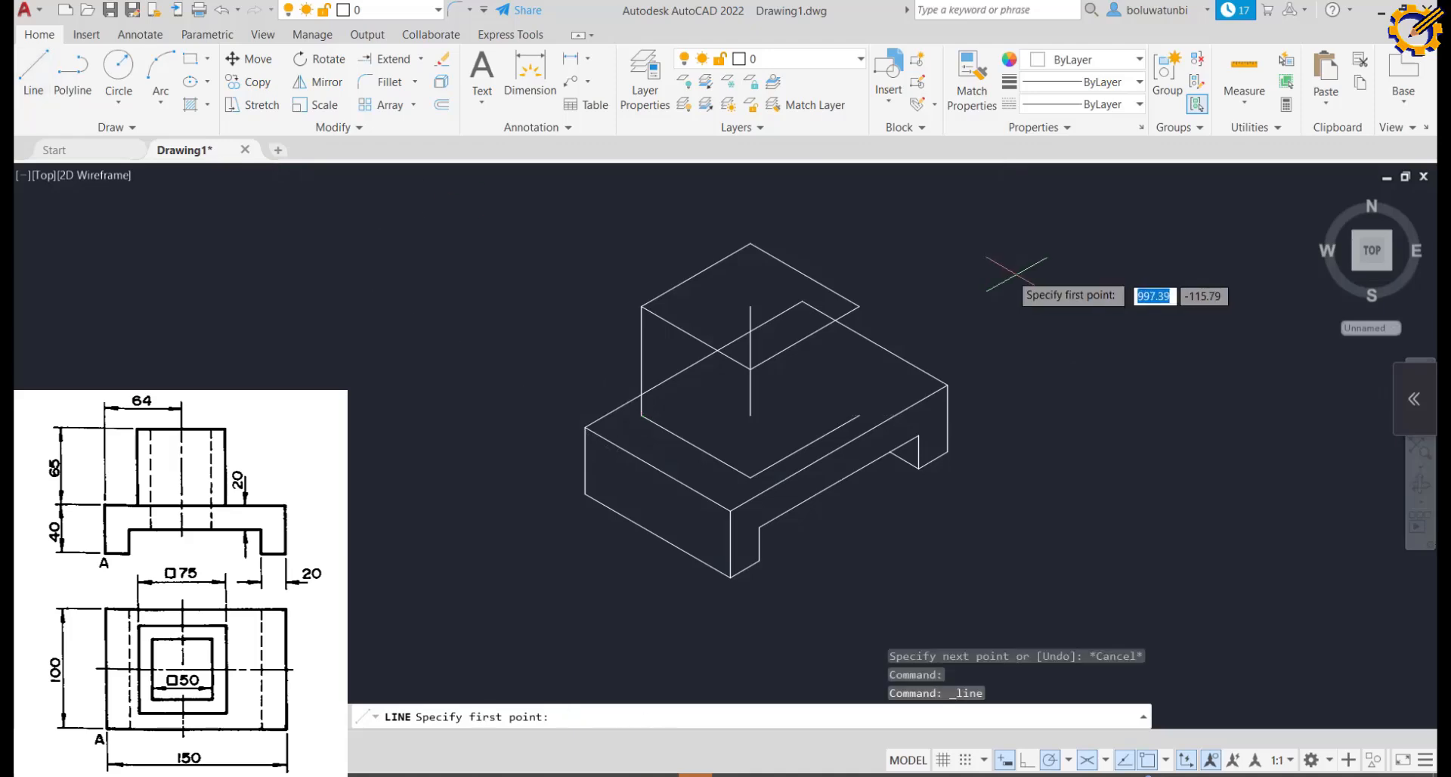
pyautogui.click(860, 306)
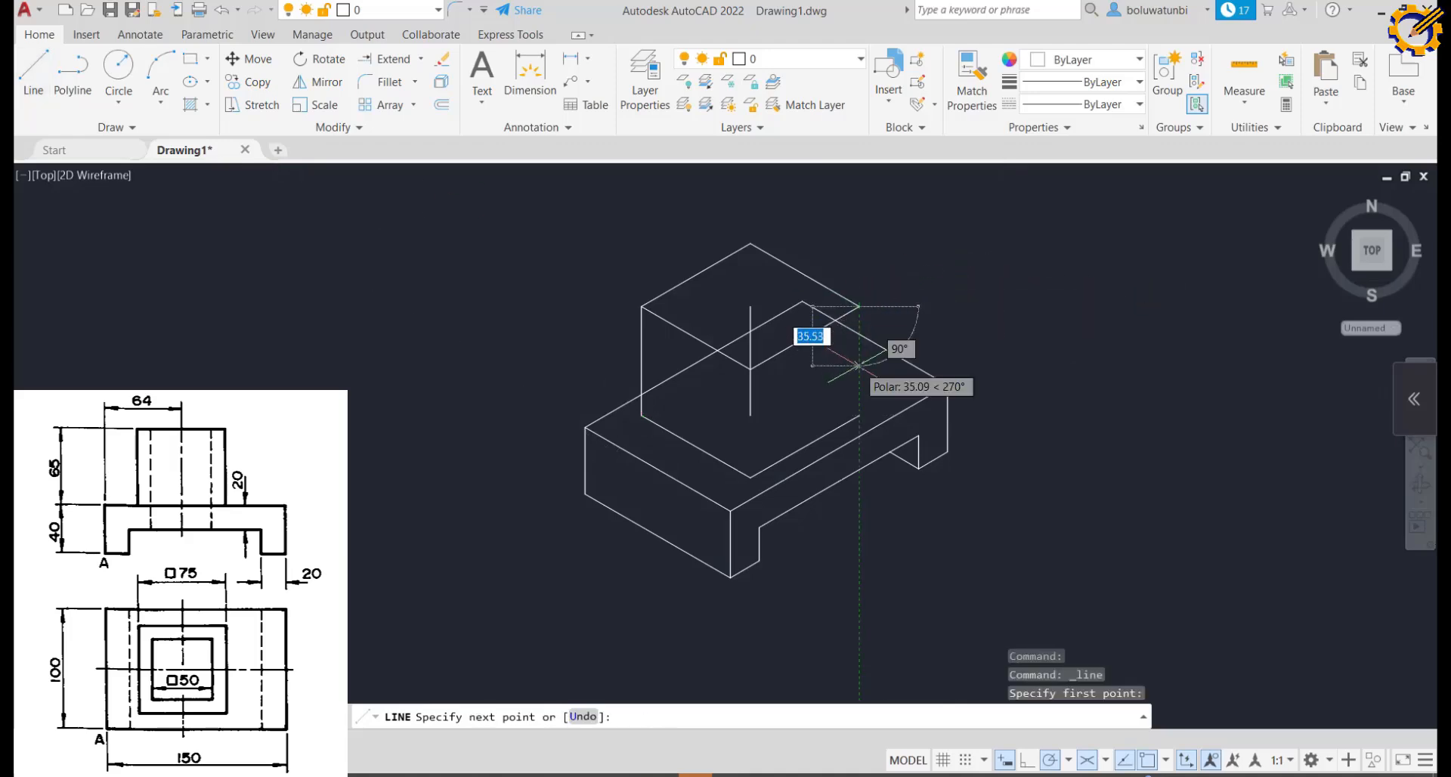
pyautogui.click(859, 415)
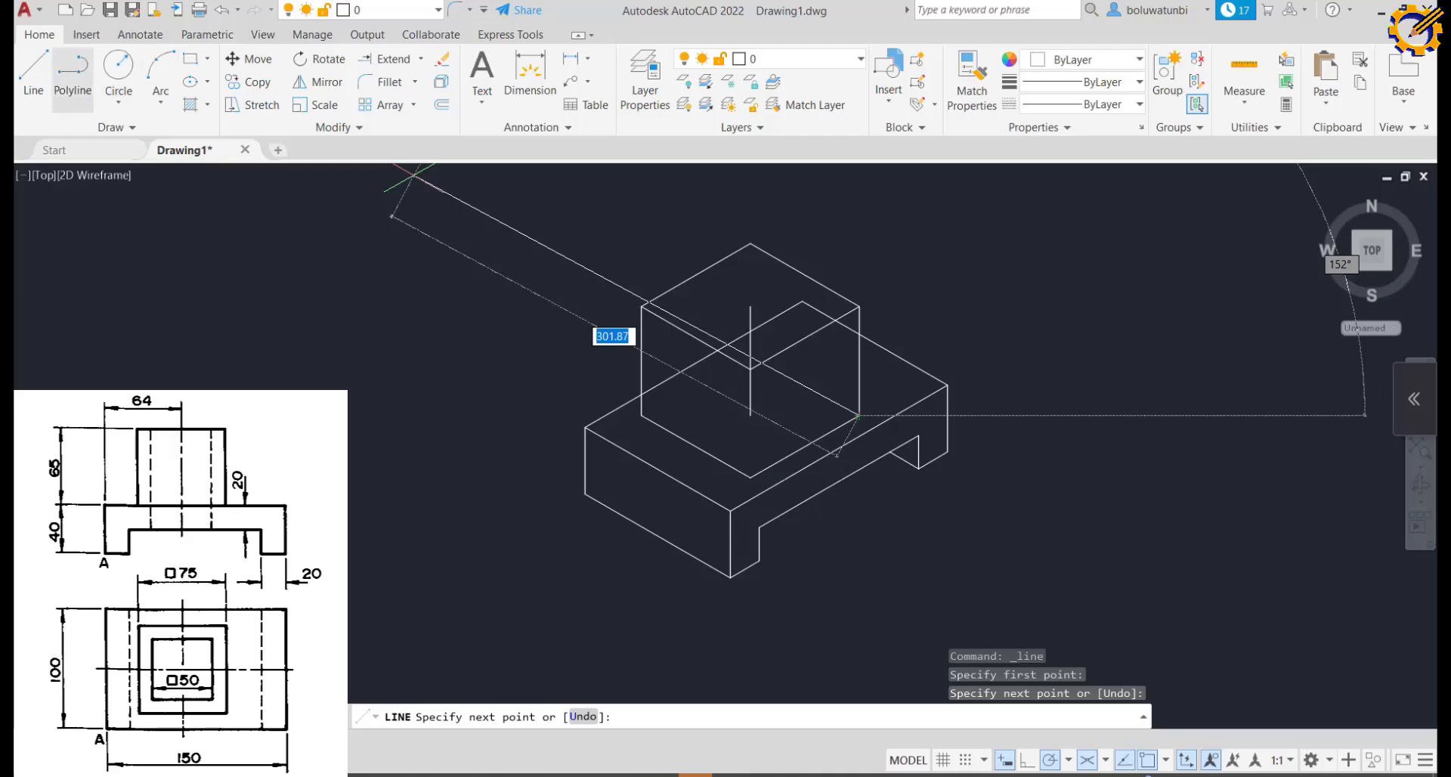
pyautogui.click(33, 75)
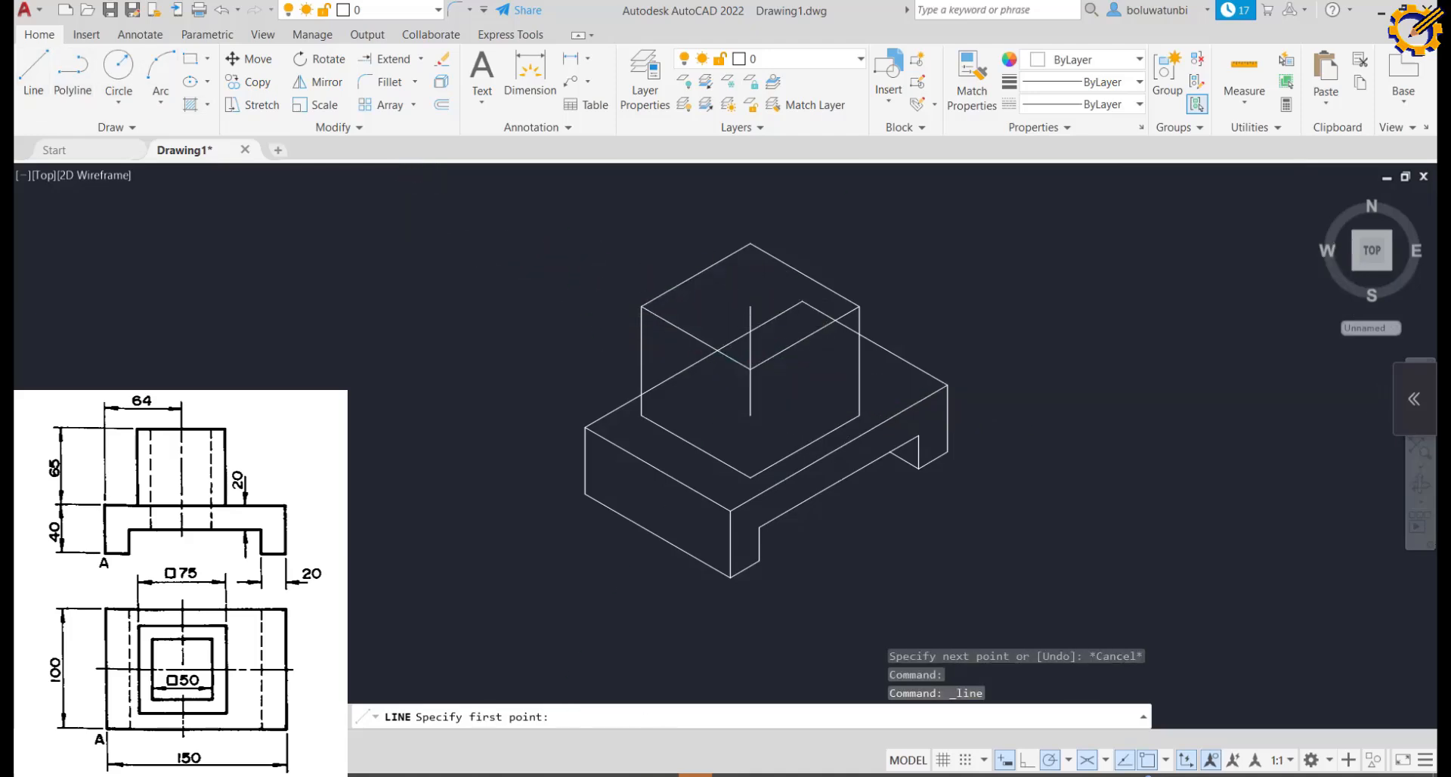
pyautogui.click(750, 368)
pyautogui.click(749, 478)
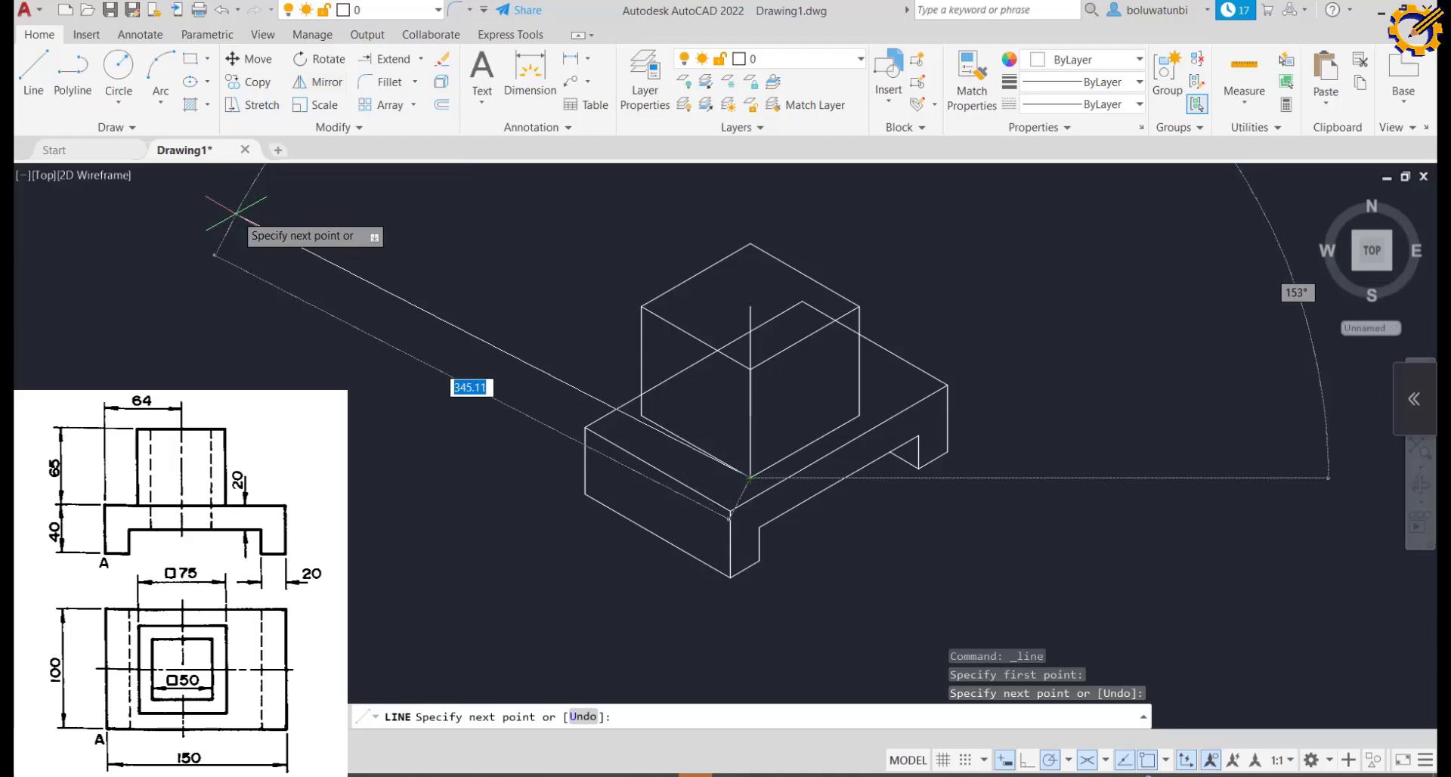
pyautogui.press('Escape')
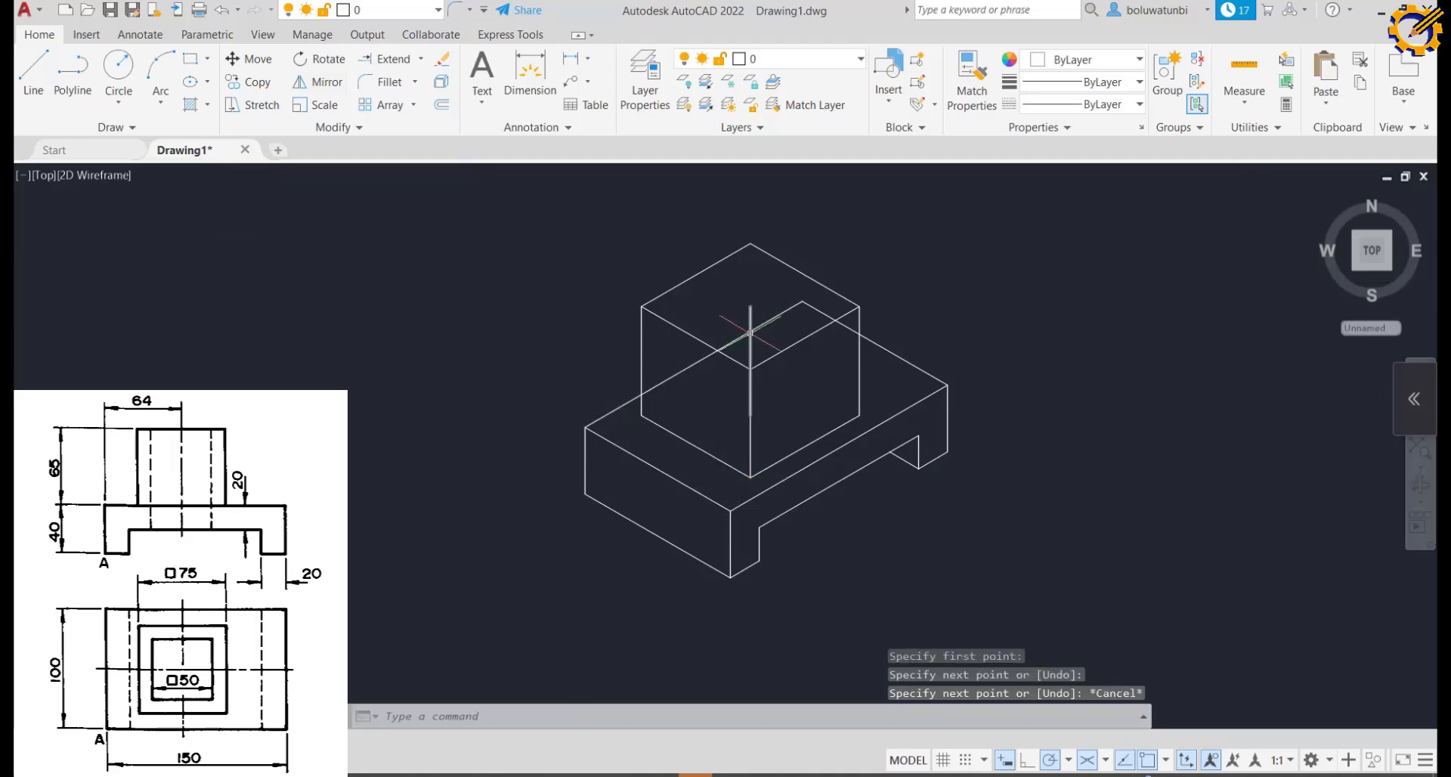
# Delete the tower's vertical centre line and trim the base's rear edges where the tower hides them.
pyautogui.click(750, 332)
pyautogui.press('Delete')
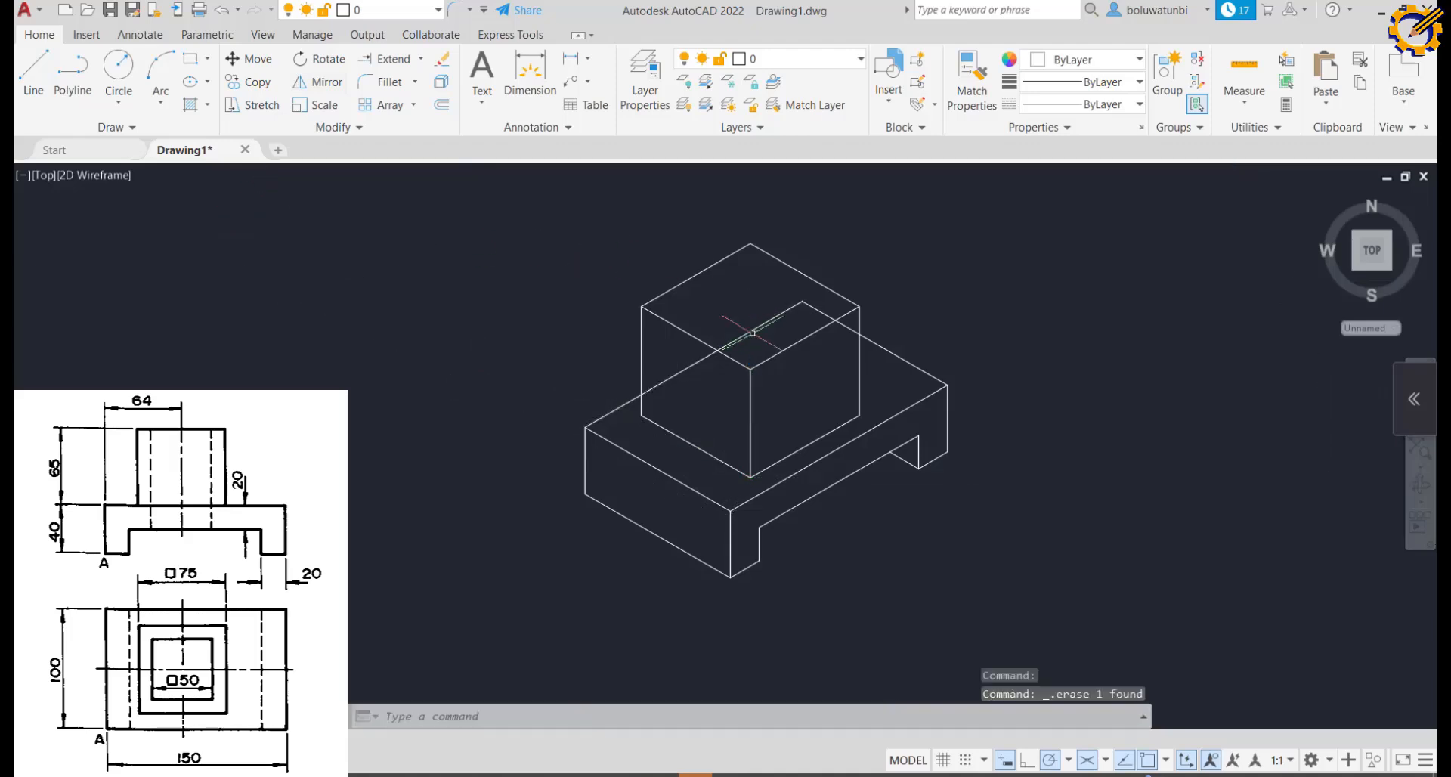
pyautogui.click(421, 58)
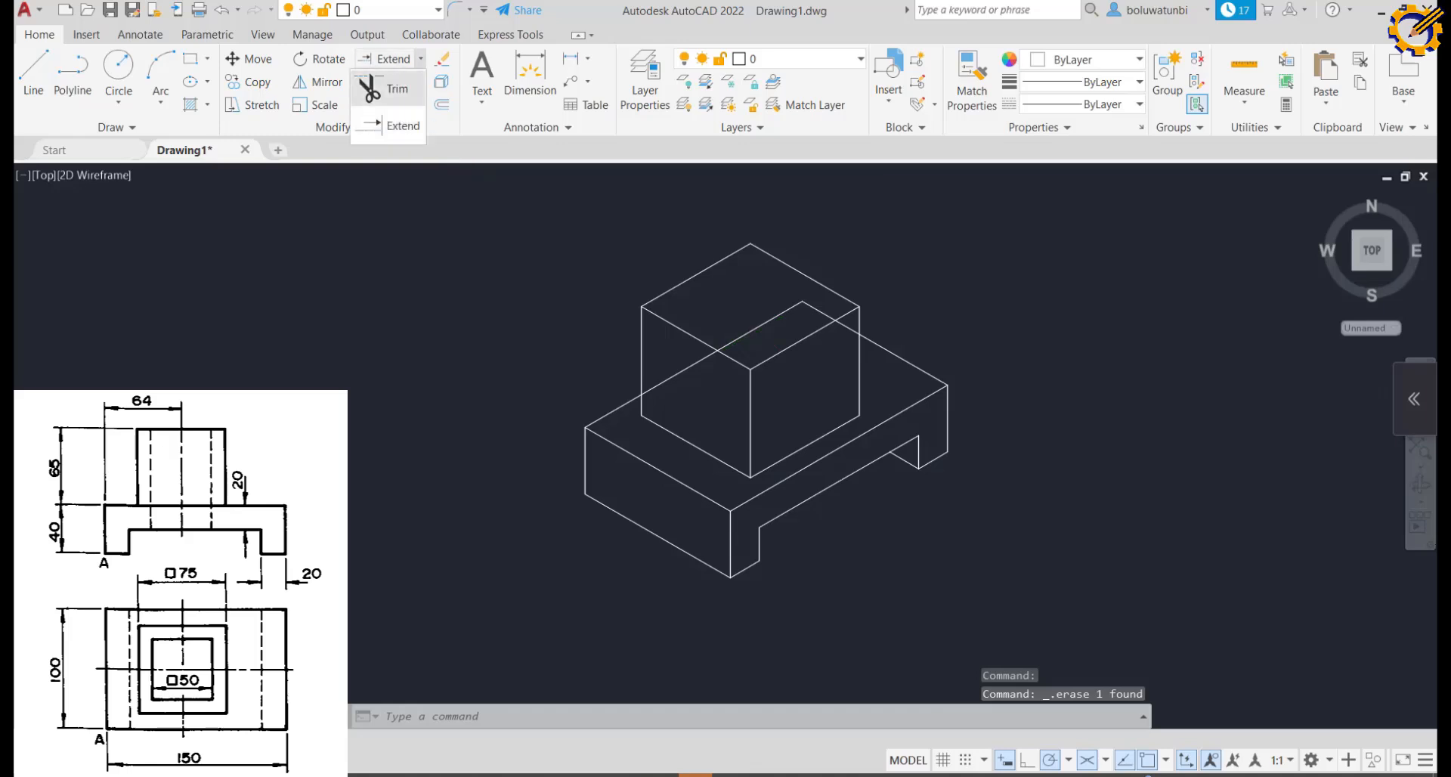
pyautogui.click(381, 80)
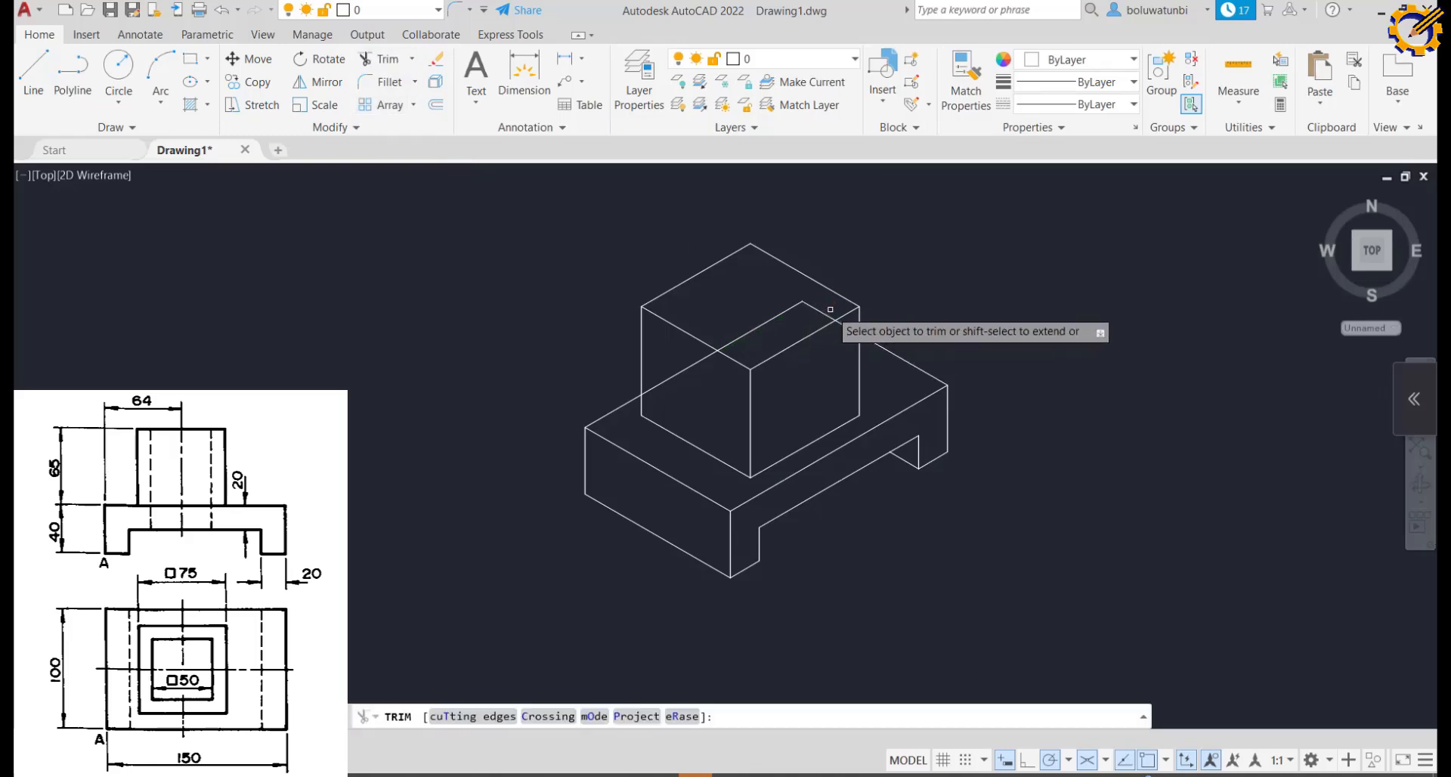
pyautogui.moveTo(815, 312); pyautogui.dragTo(673, 361)
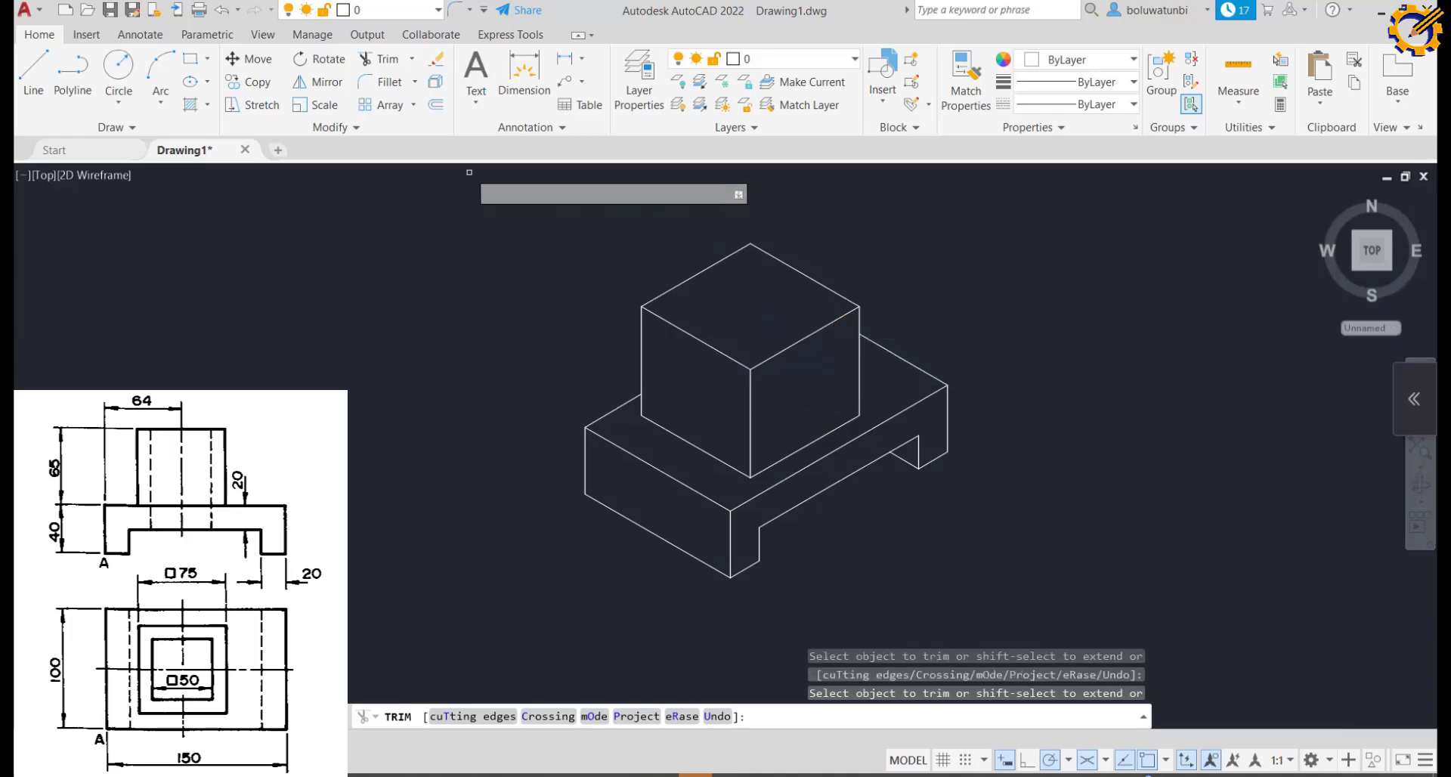
# Draw two crossing centre lines on the tower's top square, each joining the midpoints of opposite edges.
pyautogui.click(33, 72)
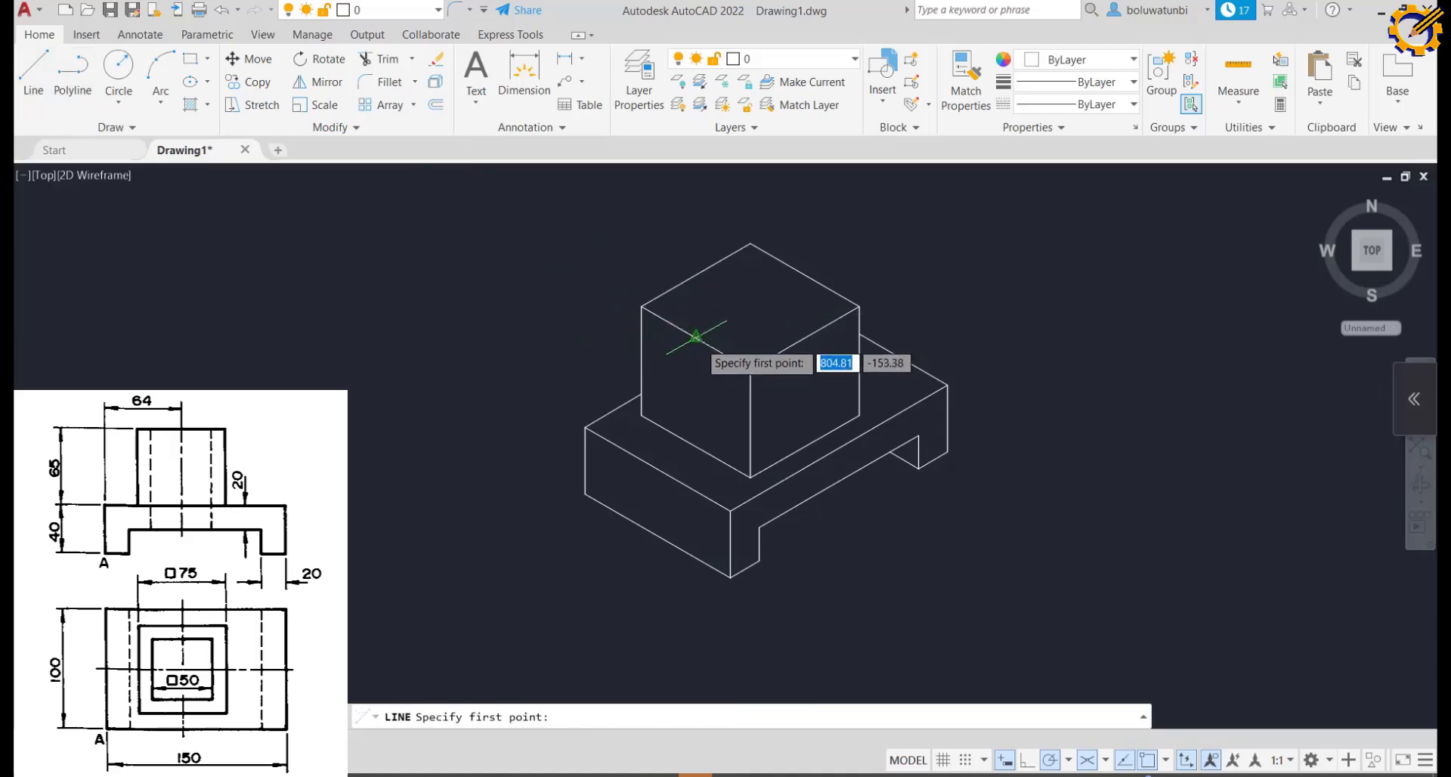
pyautogui.click(696, 337)
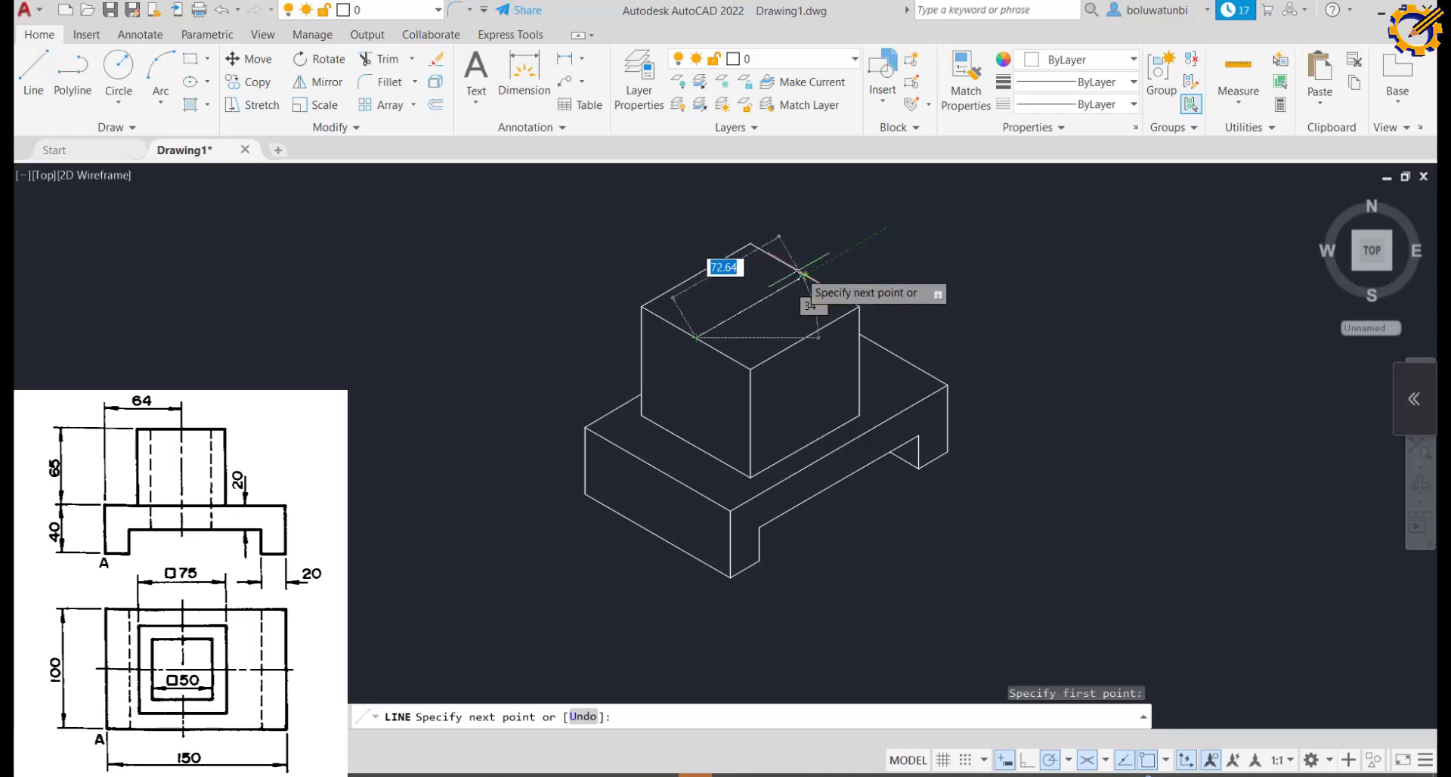
pyautogui.click(803, 272)
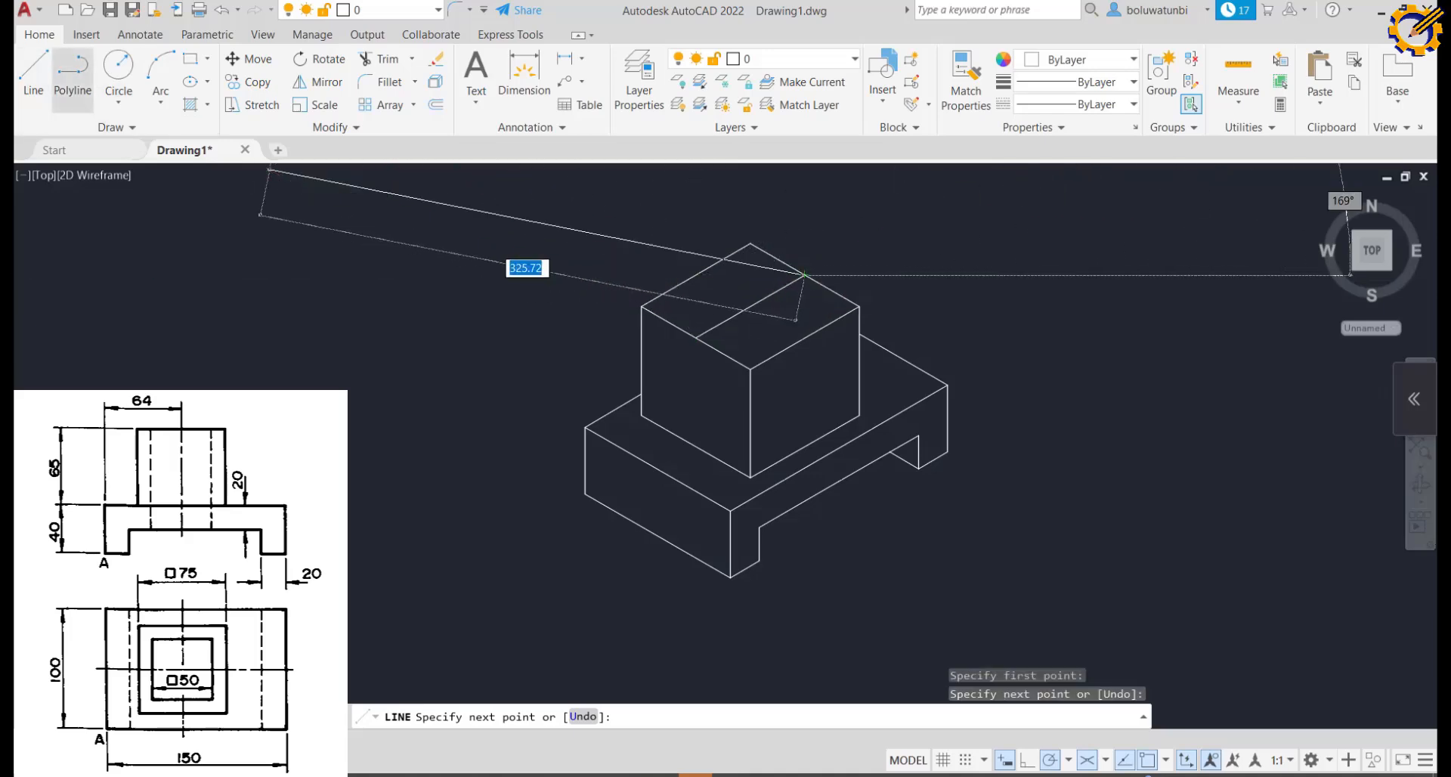
pyautogui.click(72, 76)
pyautogui.click(696, 272)
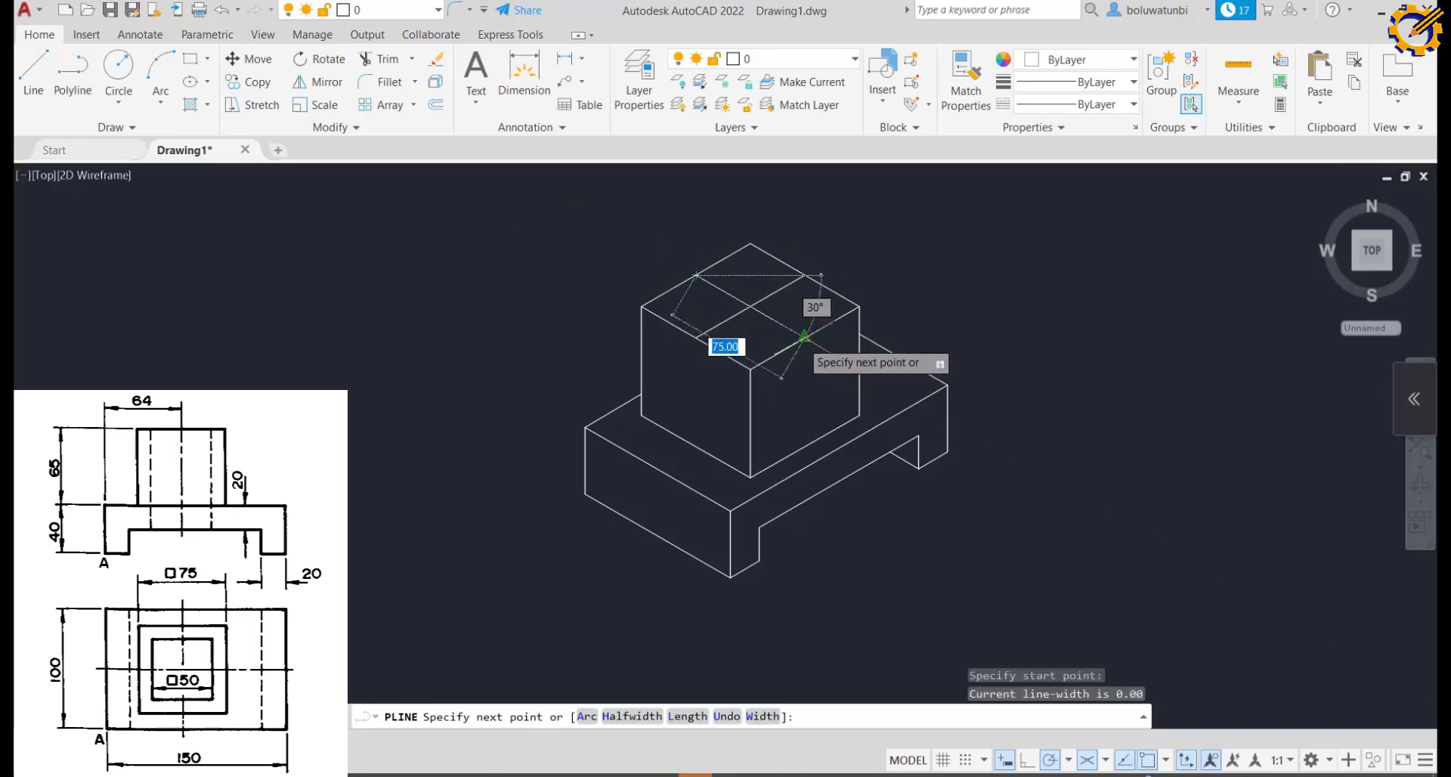
pyautogui.click(805, 337)
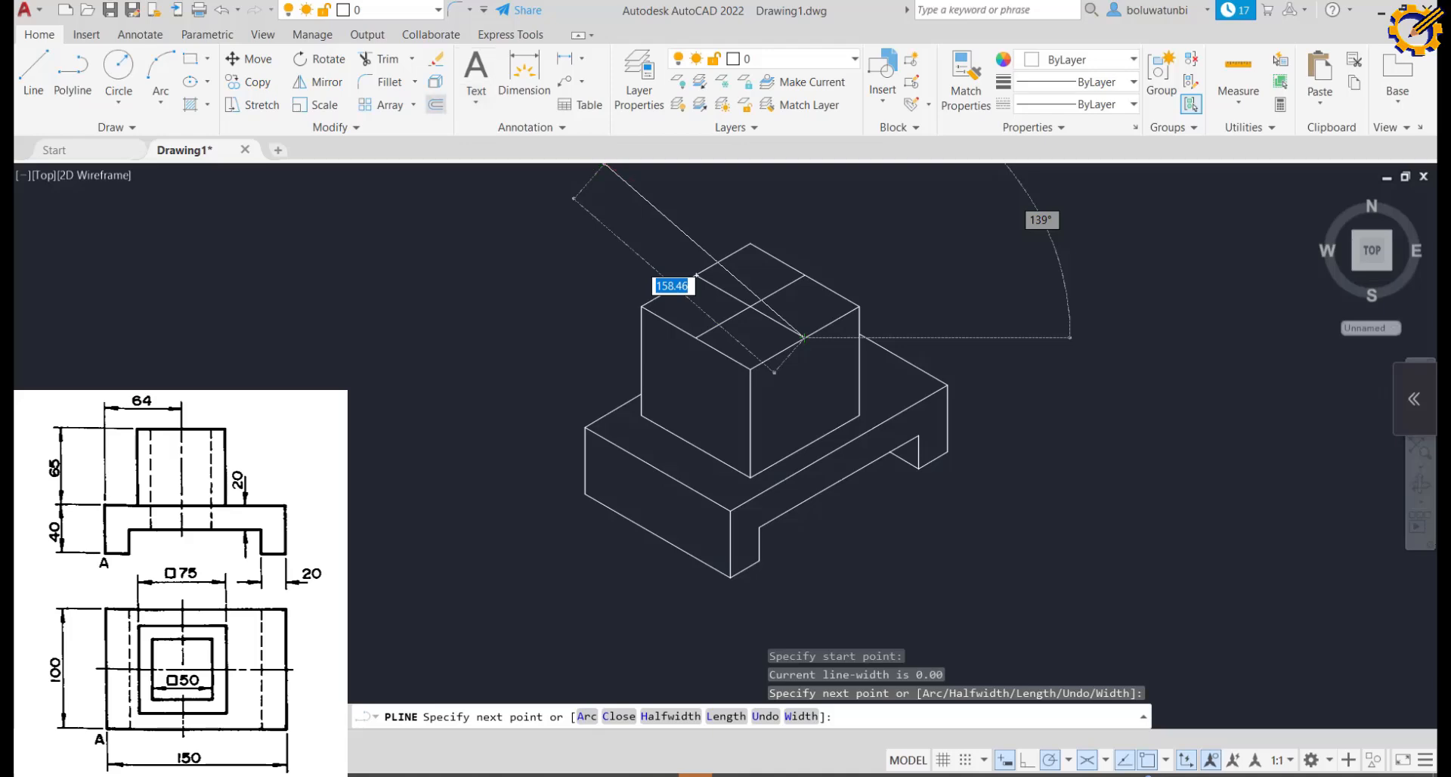
pyautogui.press('Return')
# Offset both centre lines of the tower's top square by 25 to each side.
pyautogui.write('o')
pyautogui.press('Return')
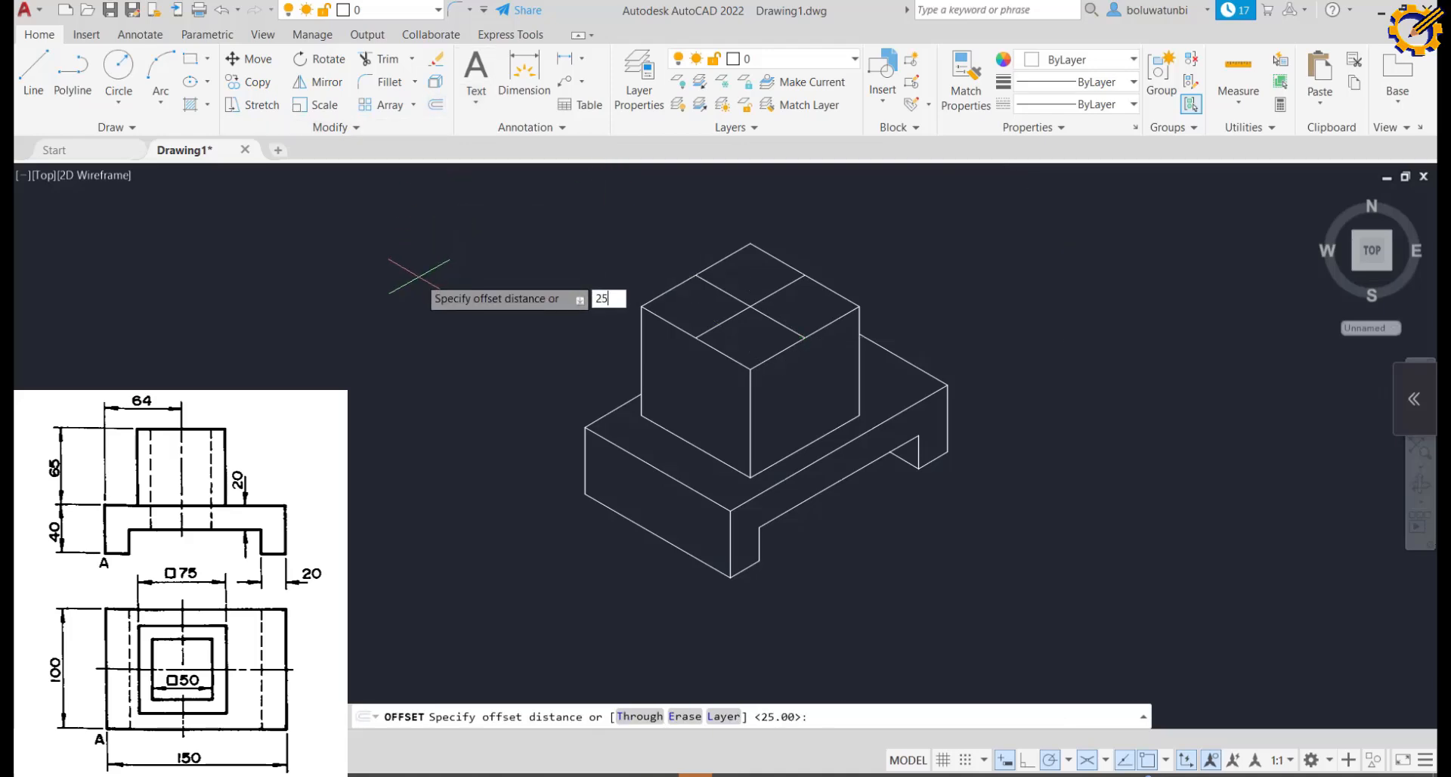
pyautogui.write('25')
pyautogui.press('Return')
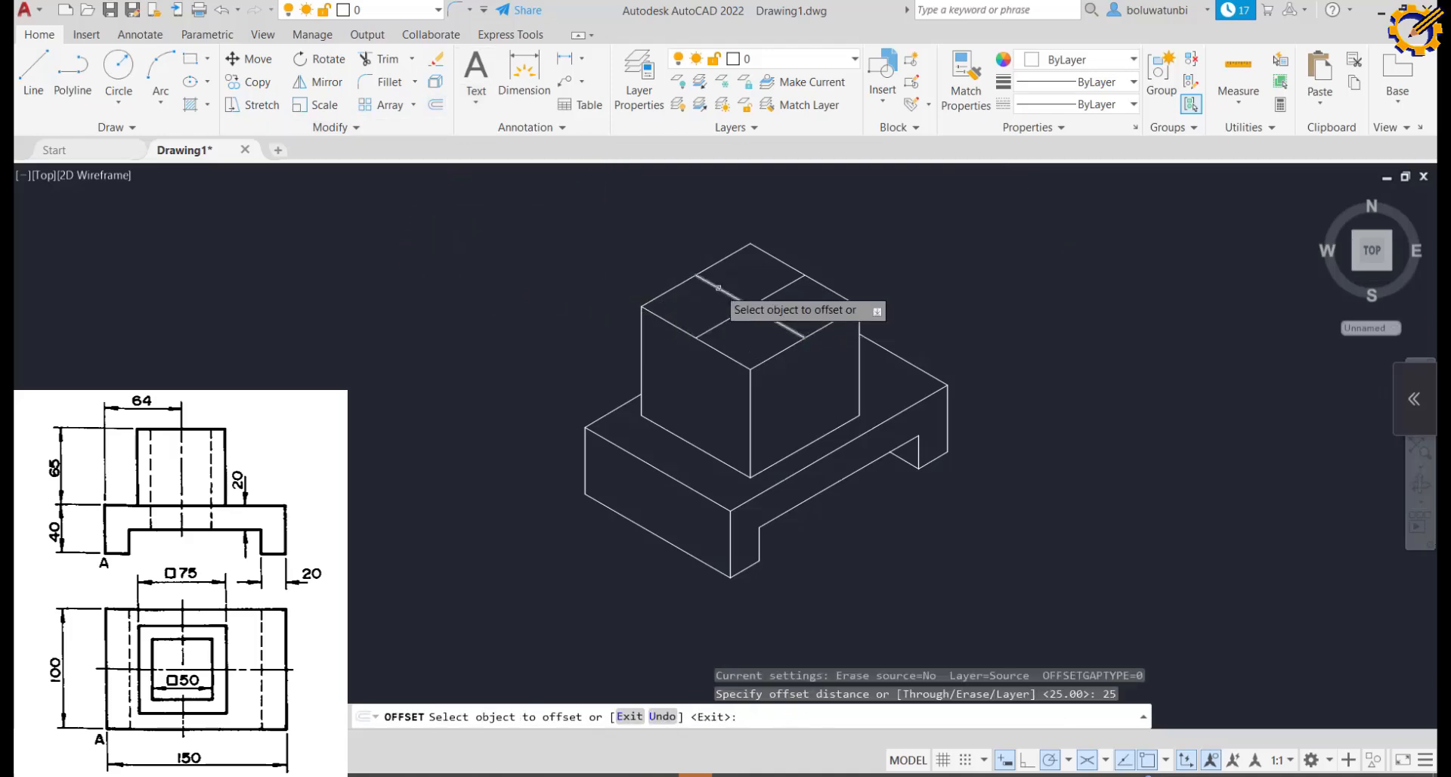
pyautogui.click(718, 288)
pyautogui.click(726, 340)
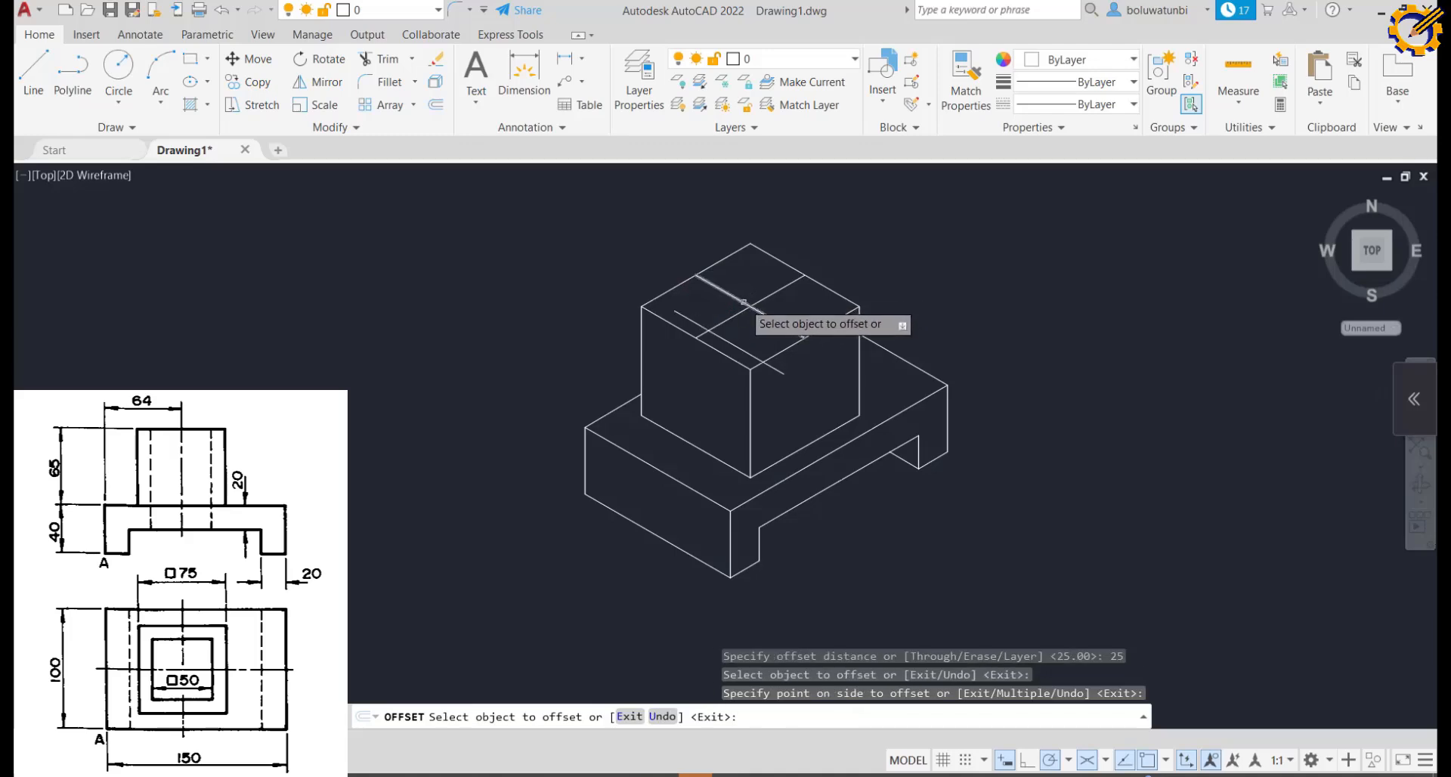
pyautogui.click(742, 302)
pyautogui.click(764, 291)
pyautogui.click(755, 249)
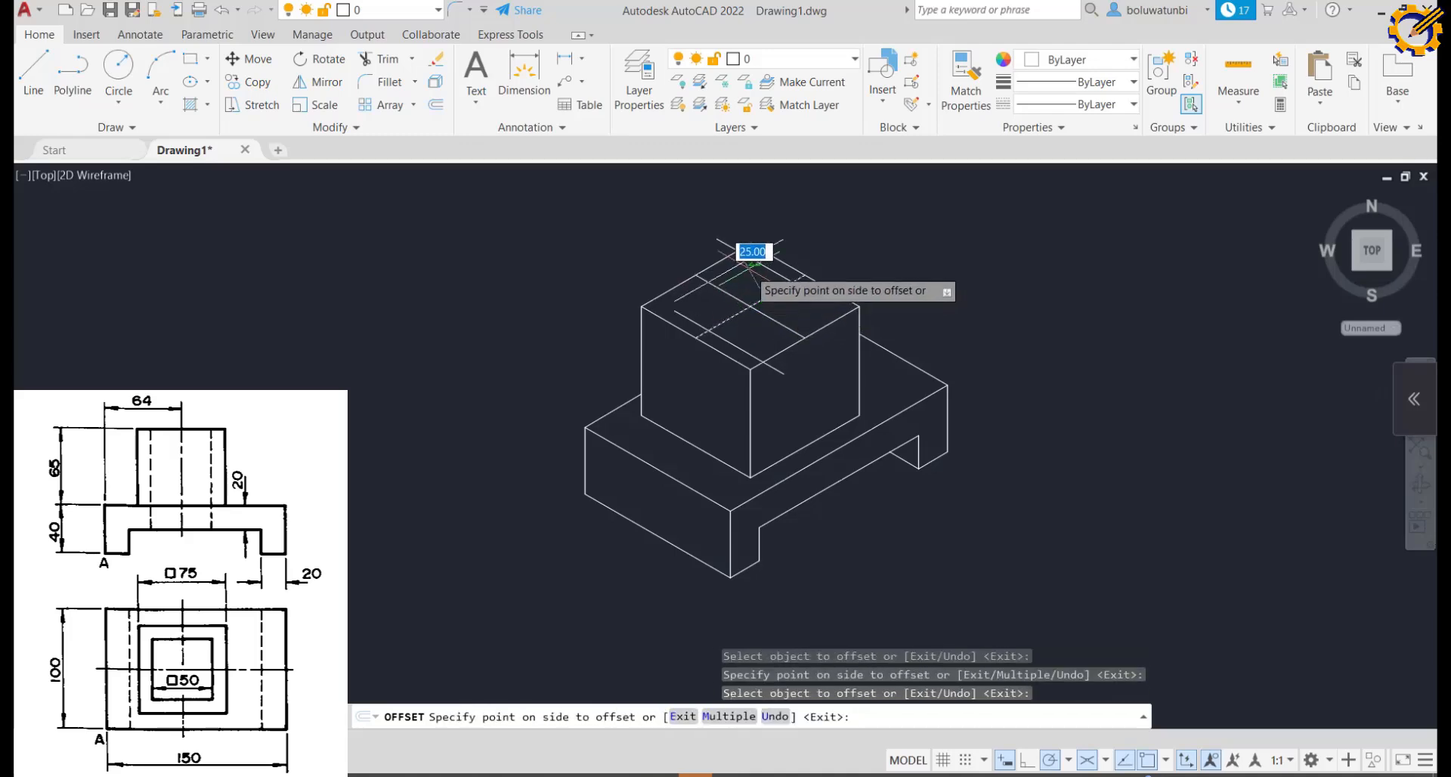
pyautogui.click(759, 304)
pyautogui.click(761, 309)
pyautogui.click(737, 275)
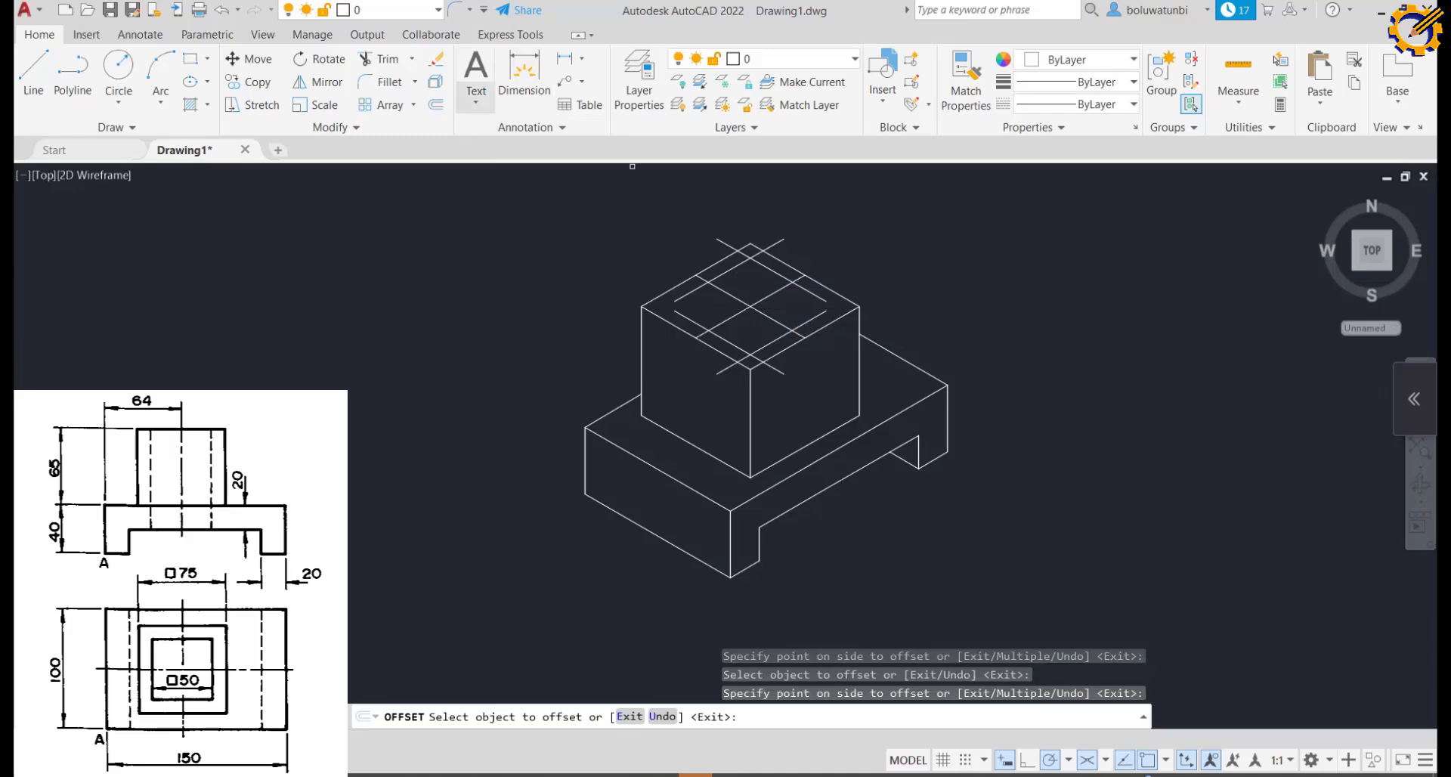
# Extend the short offset lines so that they meet at the inner square's left and right corners.
pyautogui.click(411, 58)
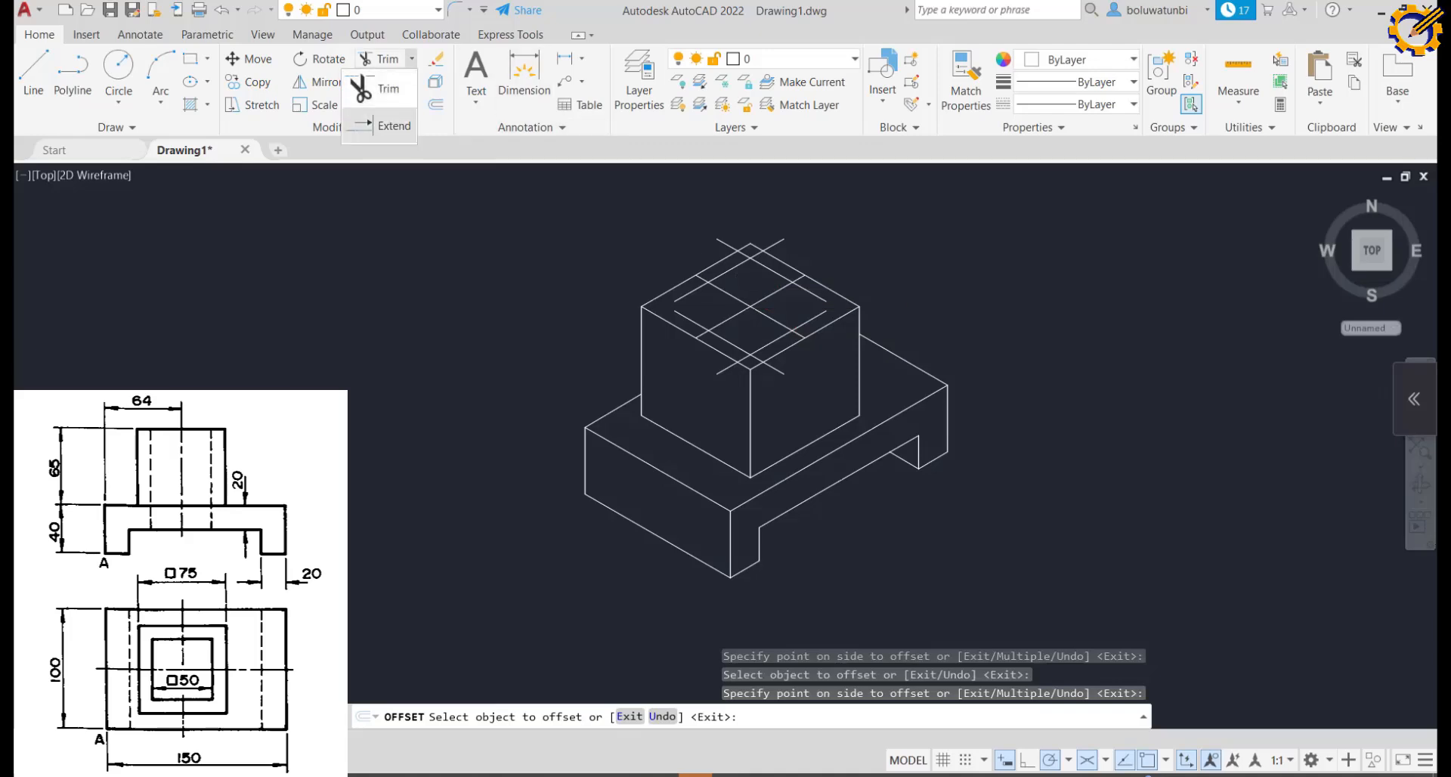
pyautogui.click(382, 126)
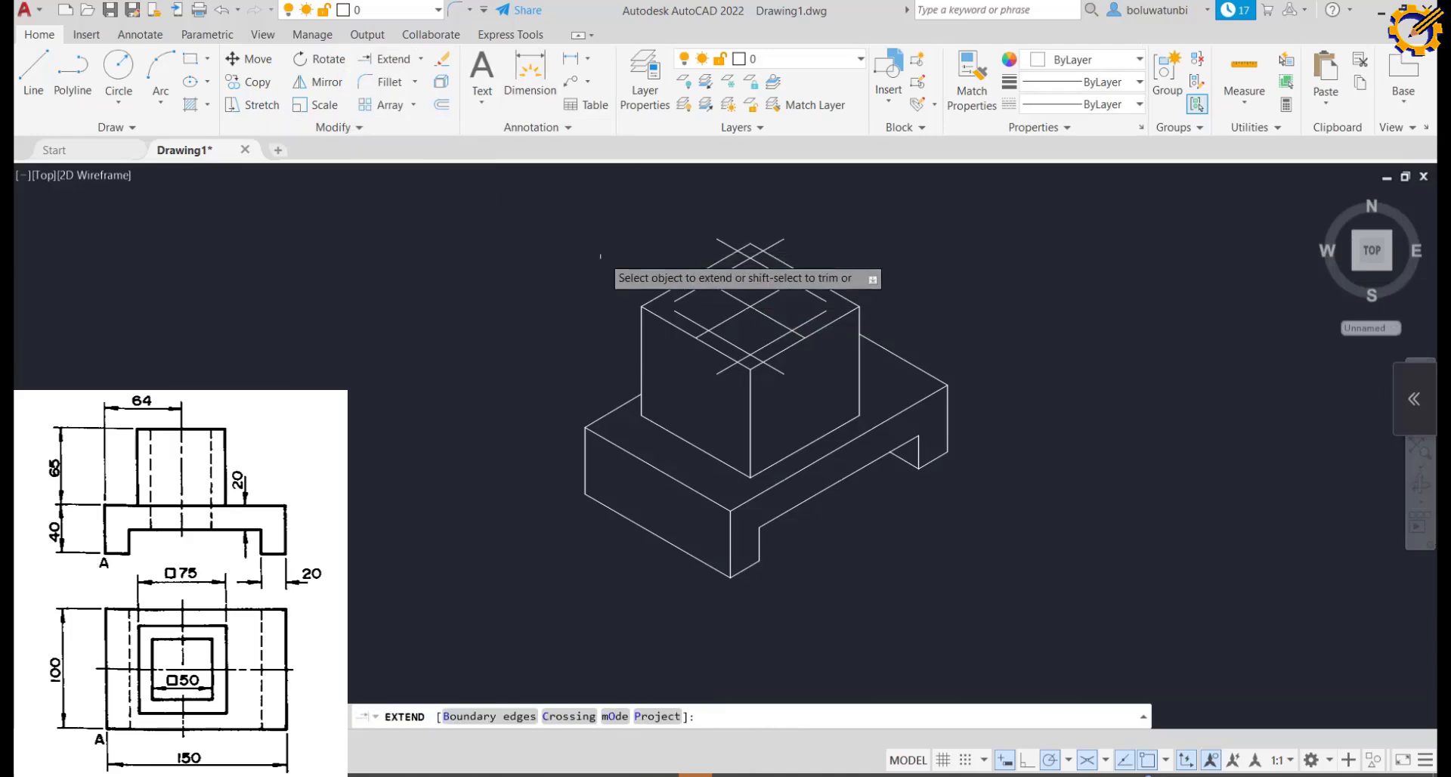
pyautogui.click(692, 294)
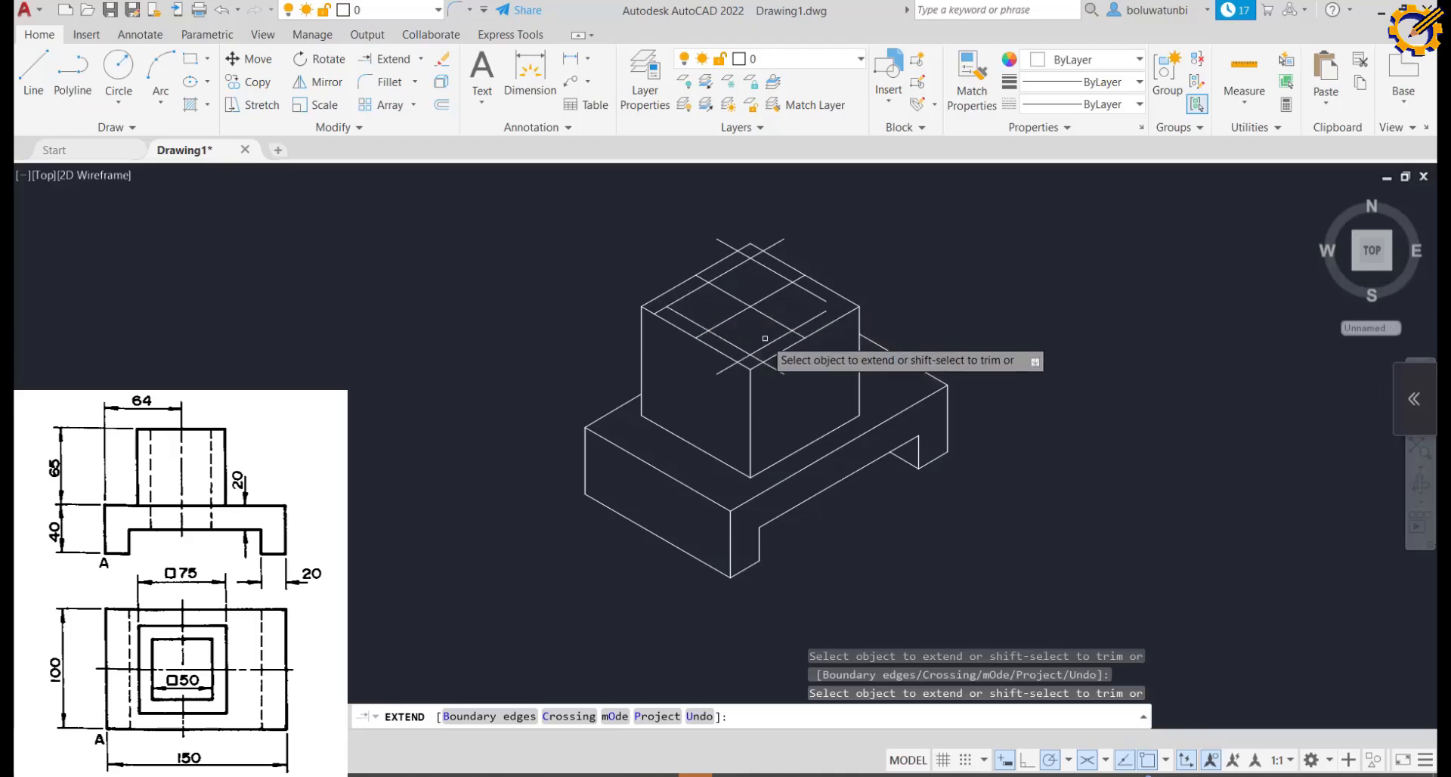
pyautogui.click(816, 295)
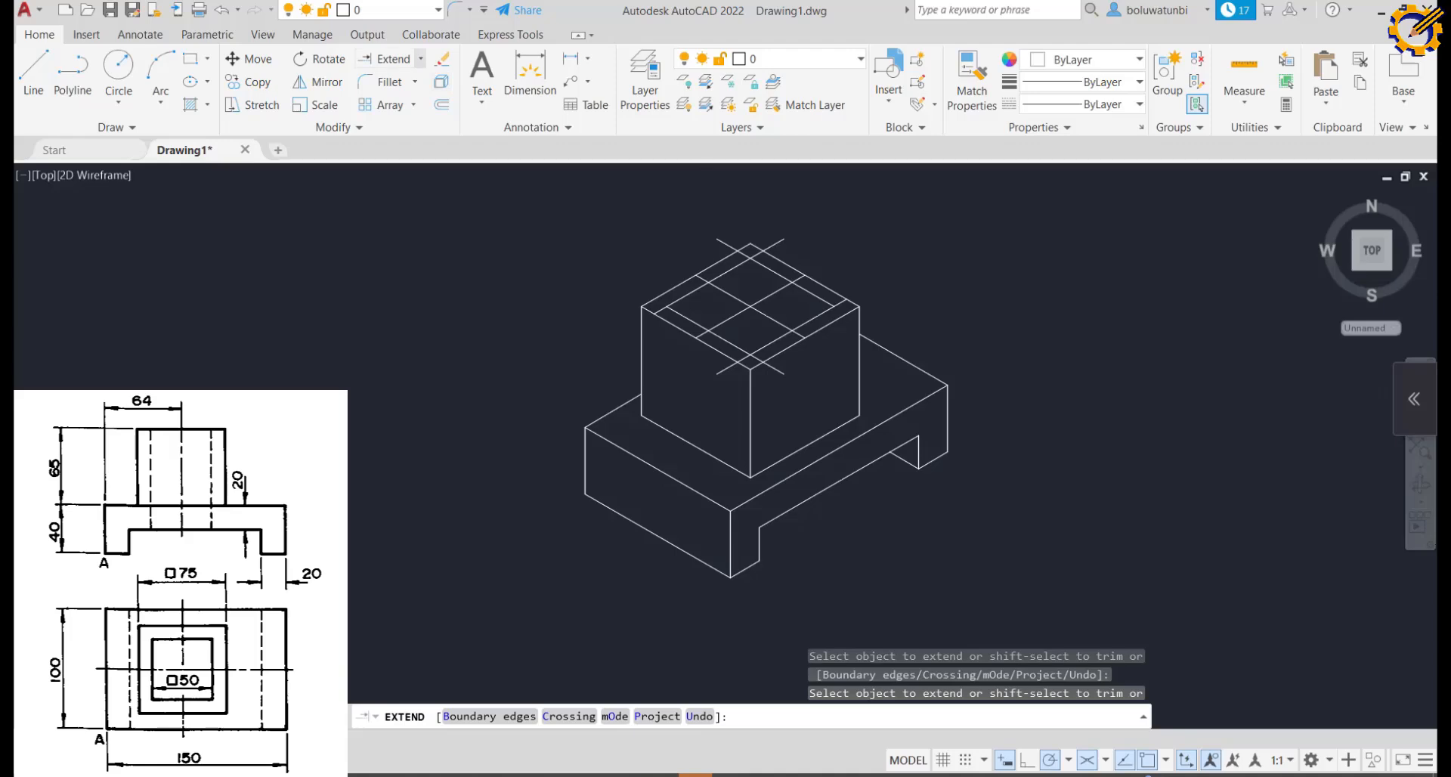
# Trim the line ends that overrun the inner square at its rear corner and across its rear-left edge.
pyautogui.click(421, 58)
pyautogui.click(386, 84)
pyautogui.scroll(2, 748, 251)
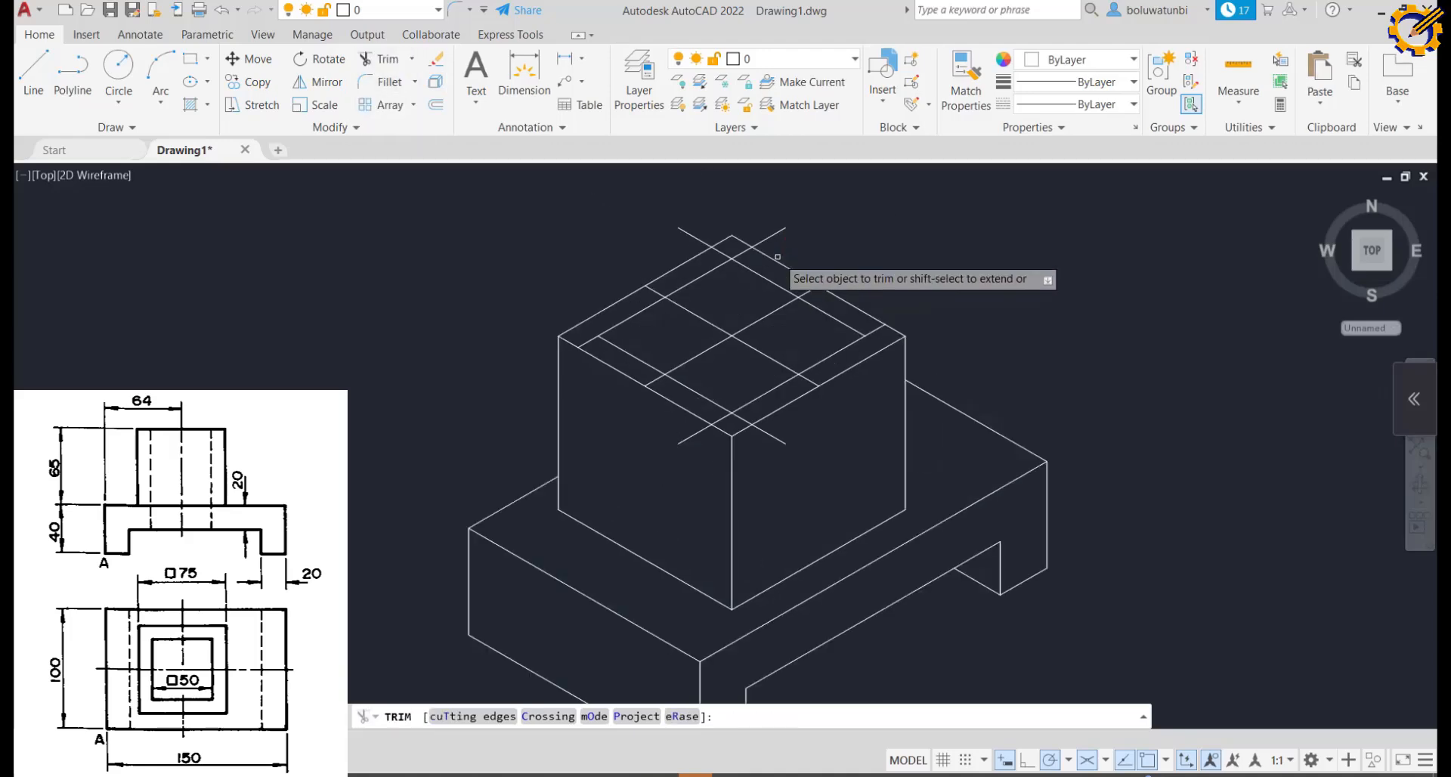
pyautogui.click(718, 254)
pyautogui.click(726, 253)
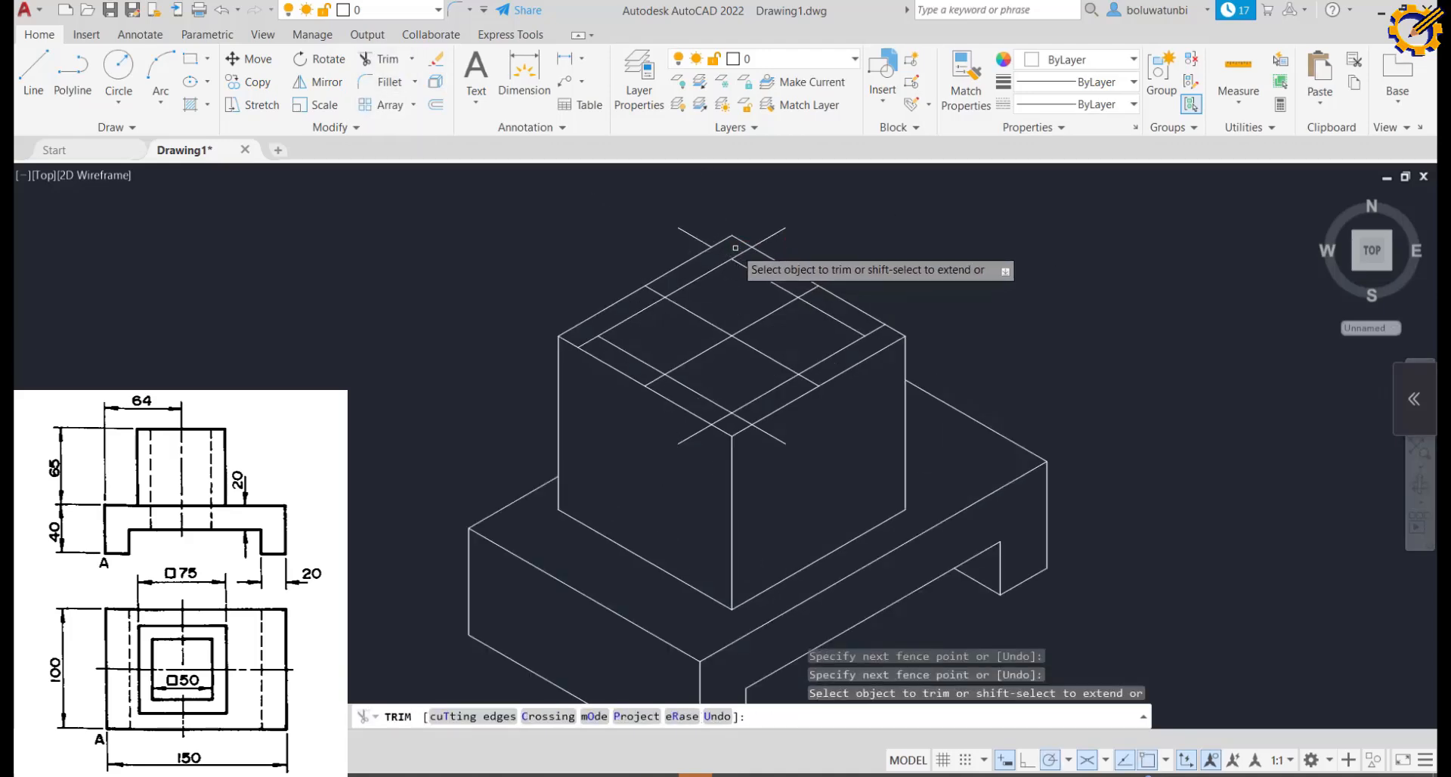
pyautogui.click(743, 252)
pyautogui.click(789, 240)
pyautogui.click(758, 226)
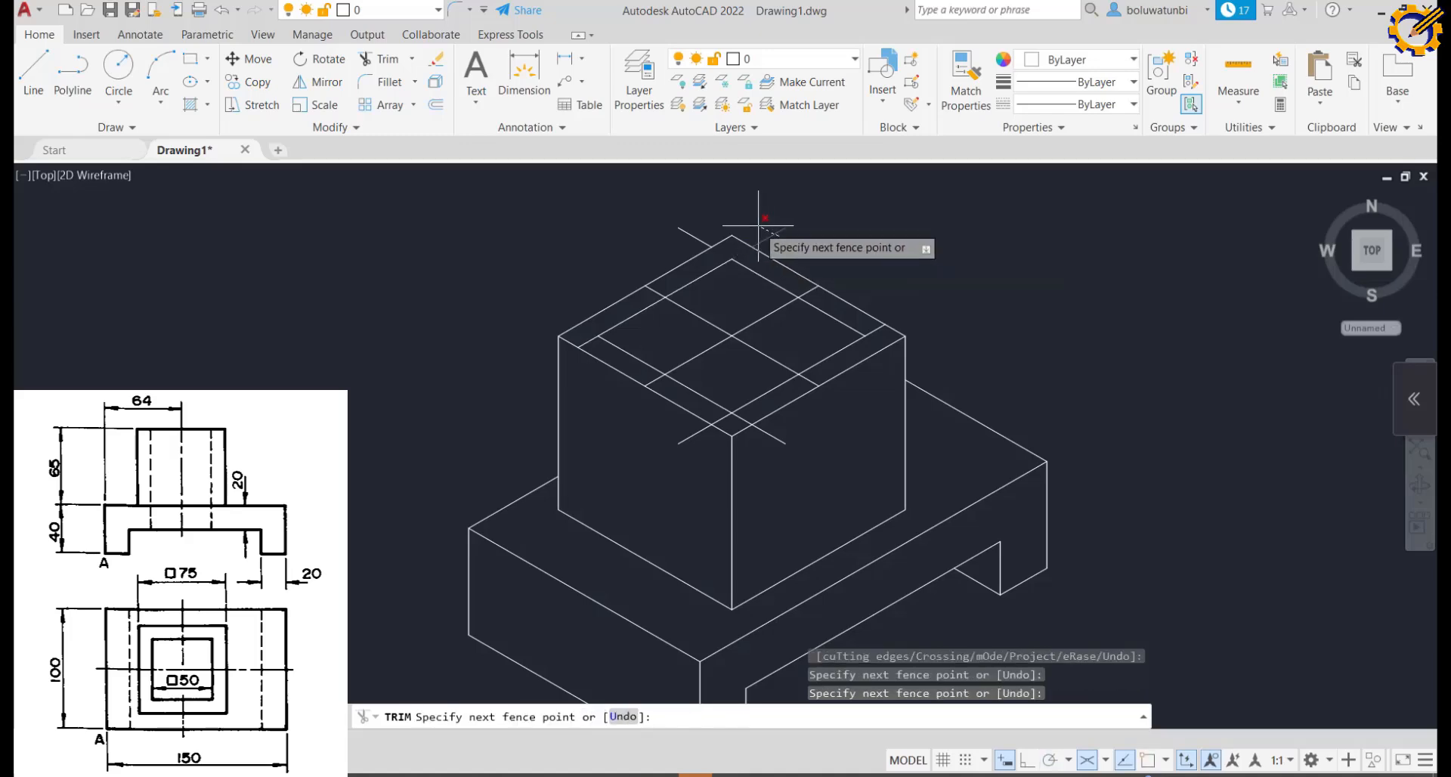
pyautogui.click(713, 227)
pyautogui.click(673, 250)
pyautogui.click(676, 286)
pyautogui.click(640, 305)
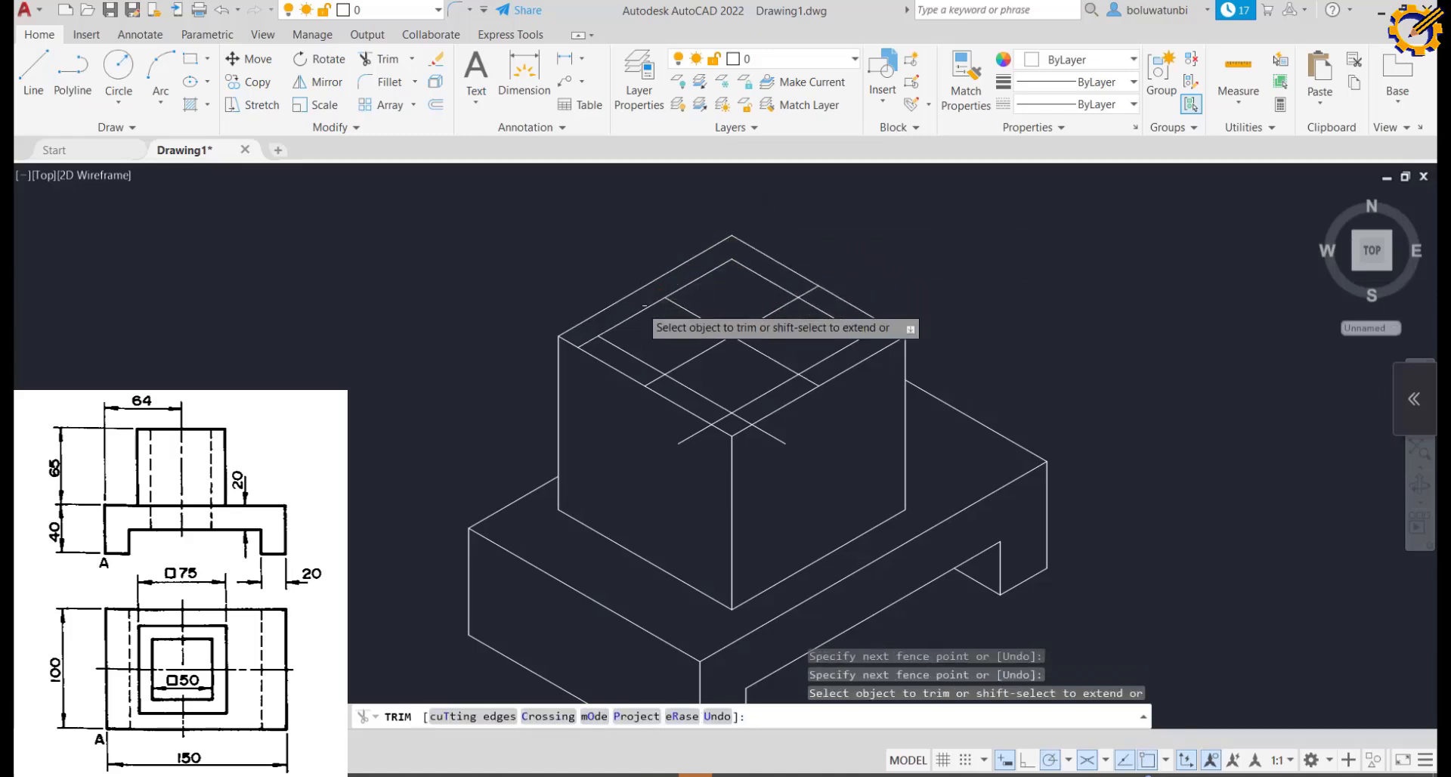
# Trim the line ends that overrun the inner square at its left, front and right corners and across its rear-right edge.
pyautogui.click(579, 333)
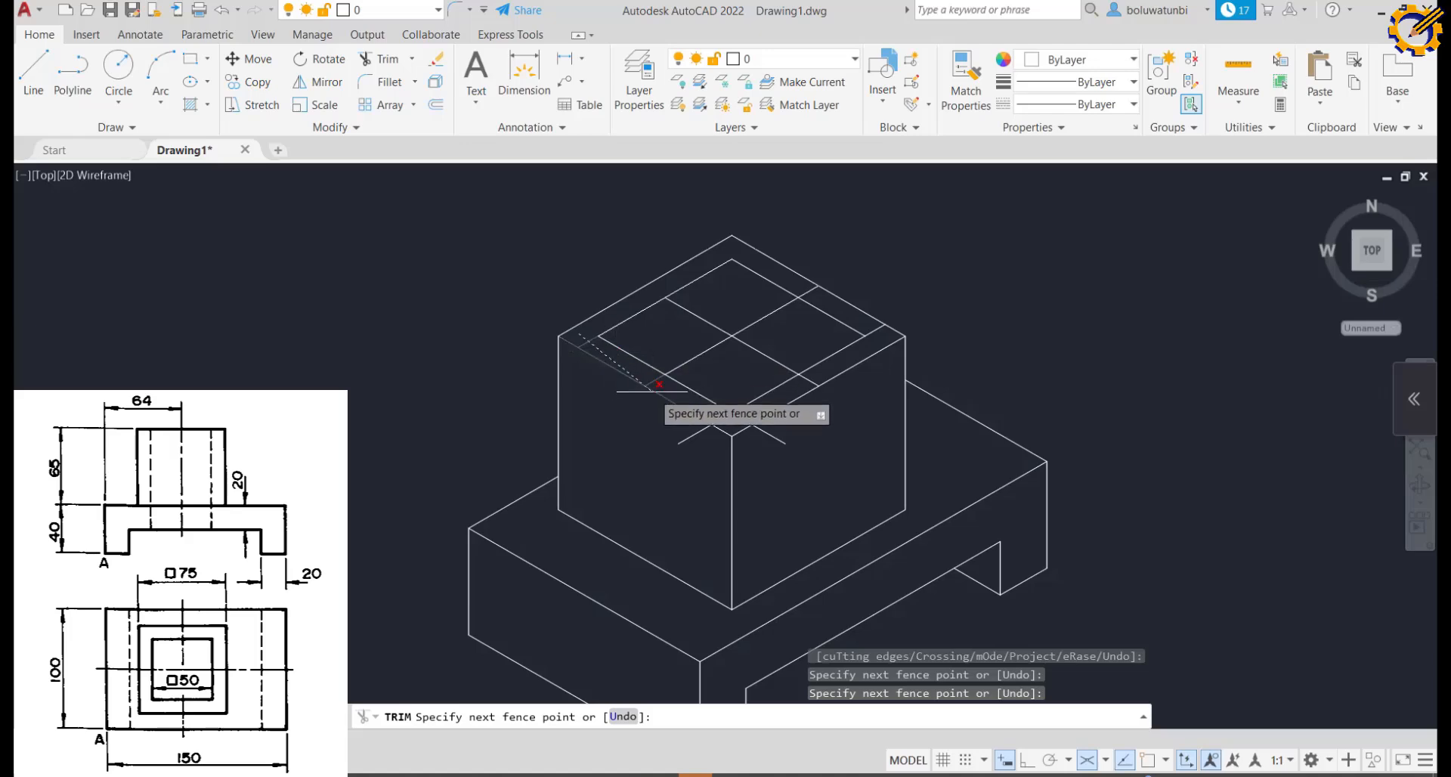
pyautogui.click(731, 425)
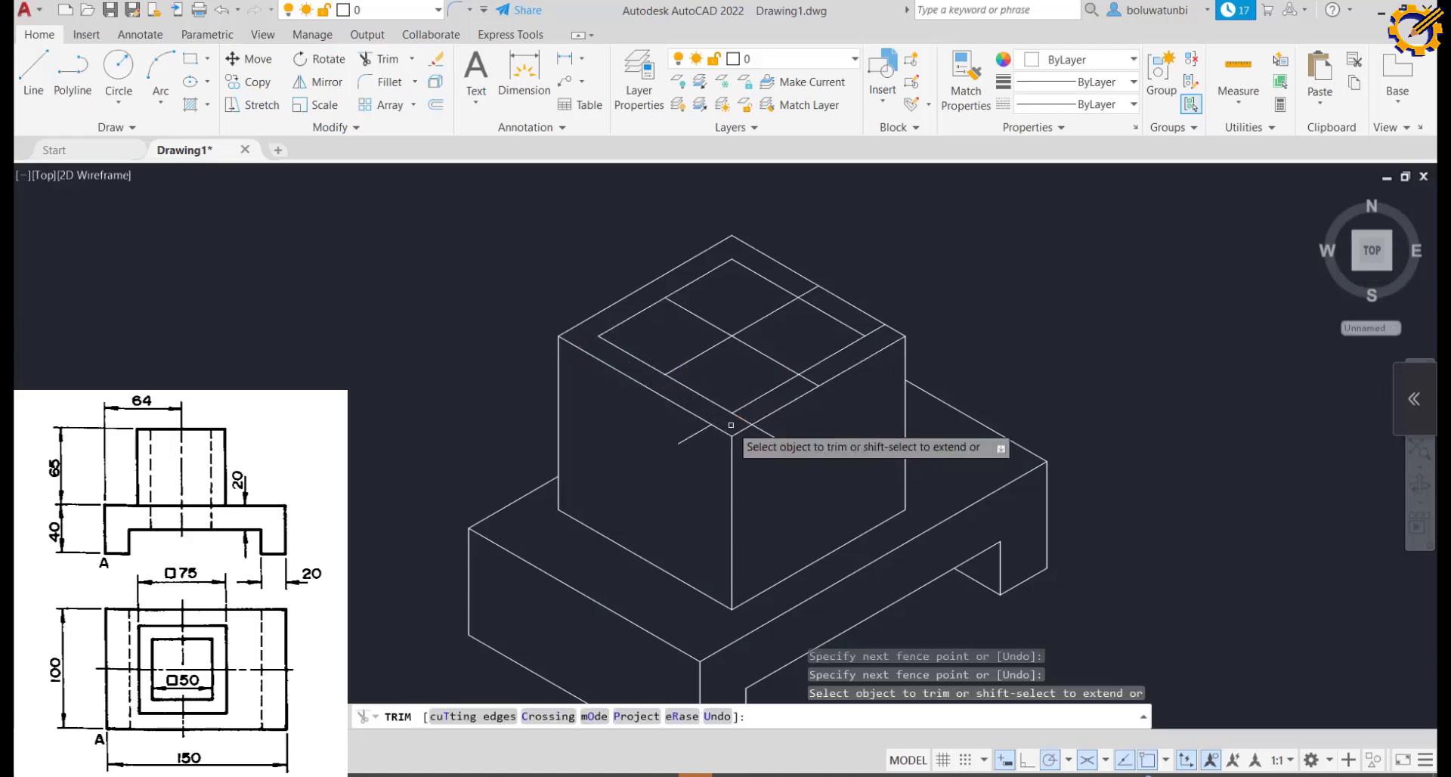
pyautogui.click(735, 426)
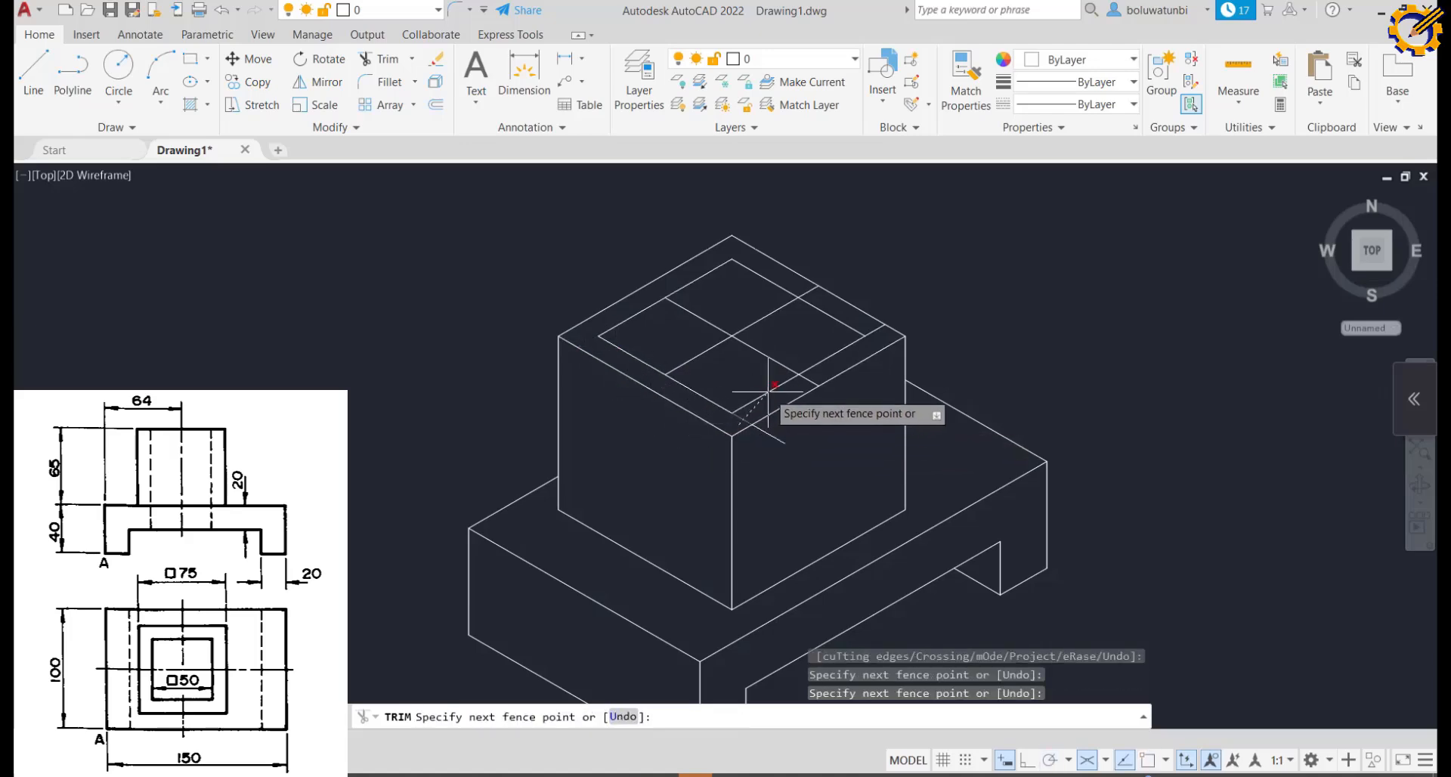
pyautogui.click(773, 387)
pyautogui.press('Return')
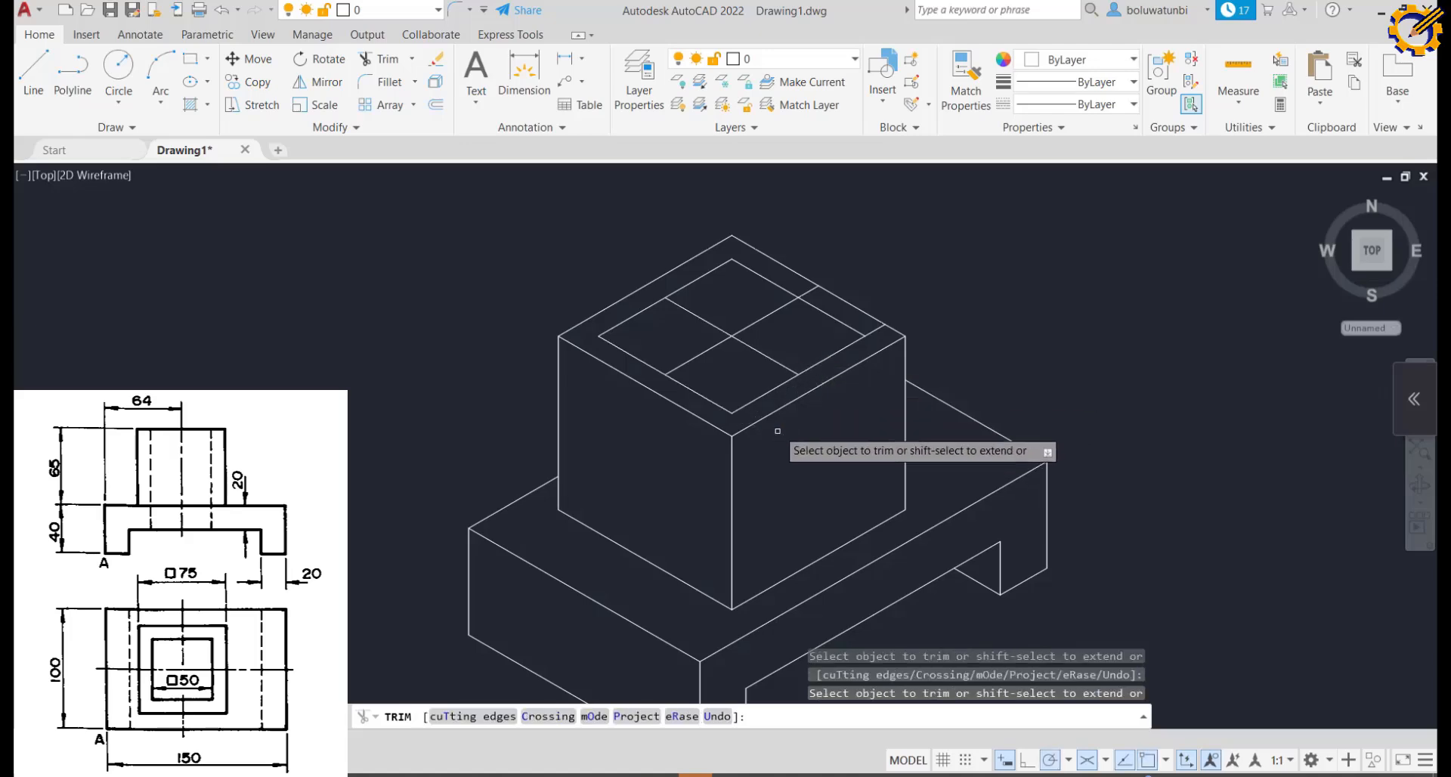
pyautogui.click(883, 339)
pyautogui.click(807, 287)
pyautogui.press('Return')
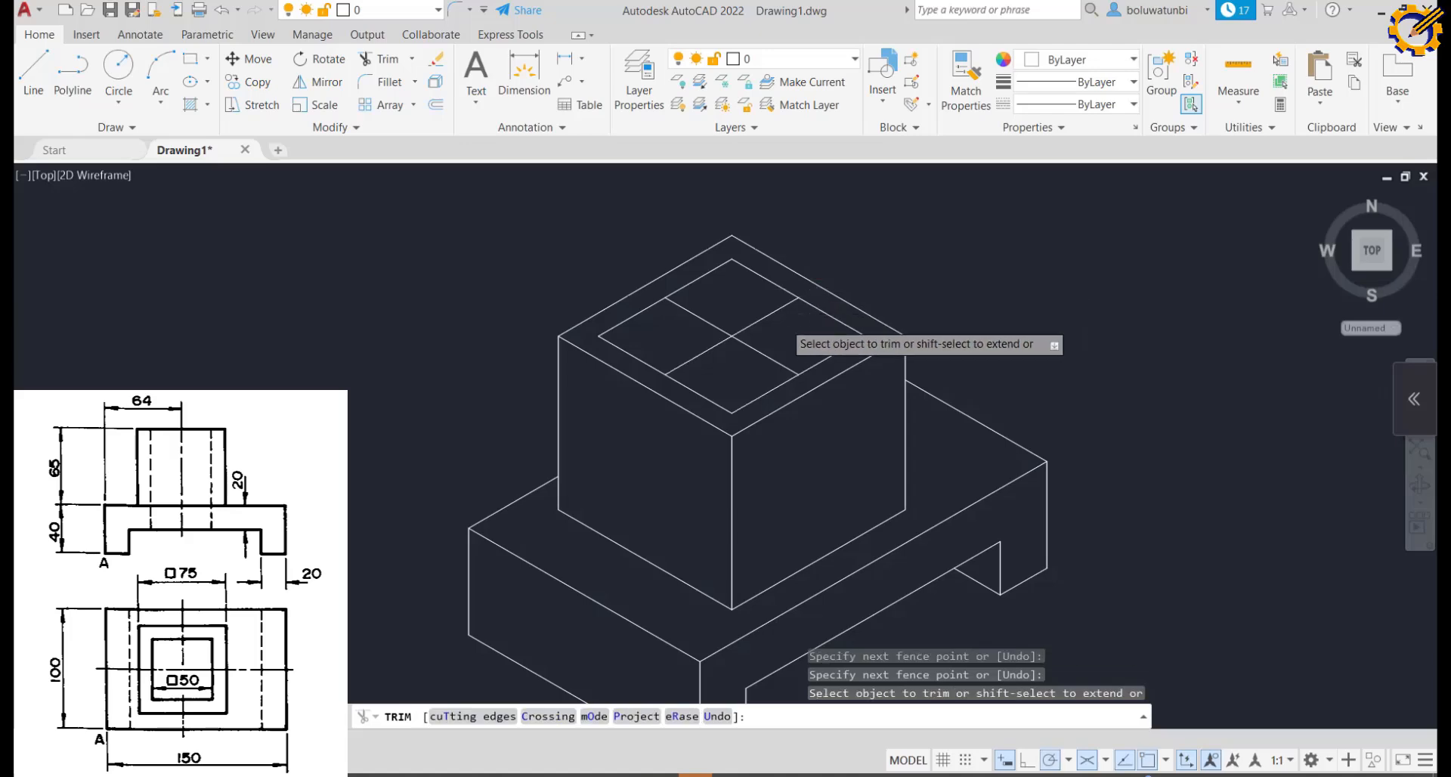
# Trim away all segments of the two crossing centre lines inside the inner square.
pyautogui.click(751, 342)
pyautogui.click(703, 328)
pyautogui.press('Return')
pyautogui.click(702, 341)
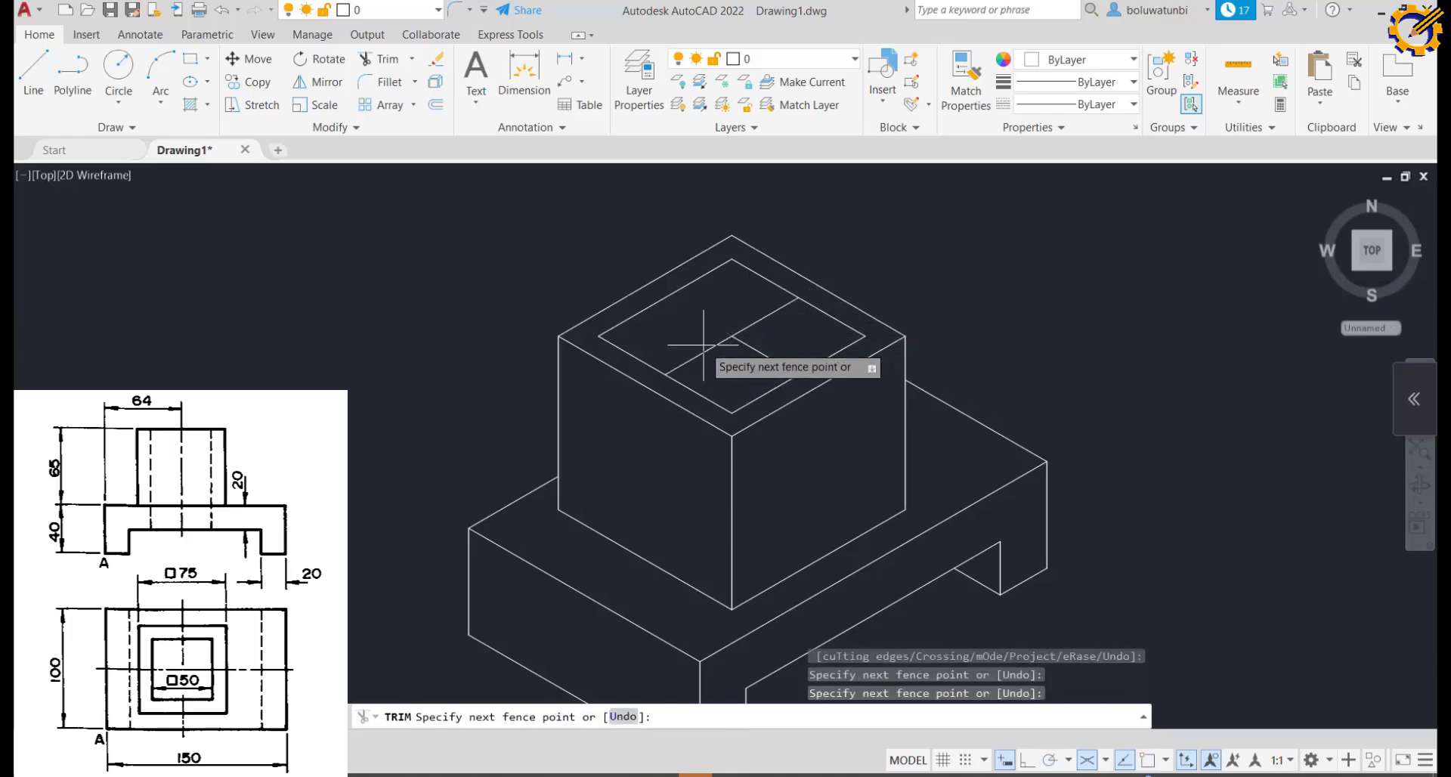
pyautogui.click(800, 349)
pyautogui.press('Return')
pyautogui.click(772, 314)
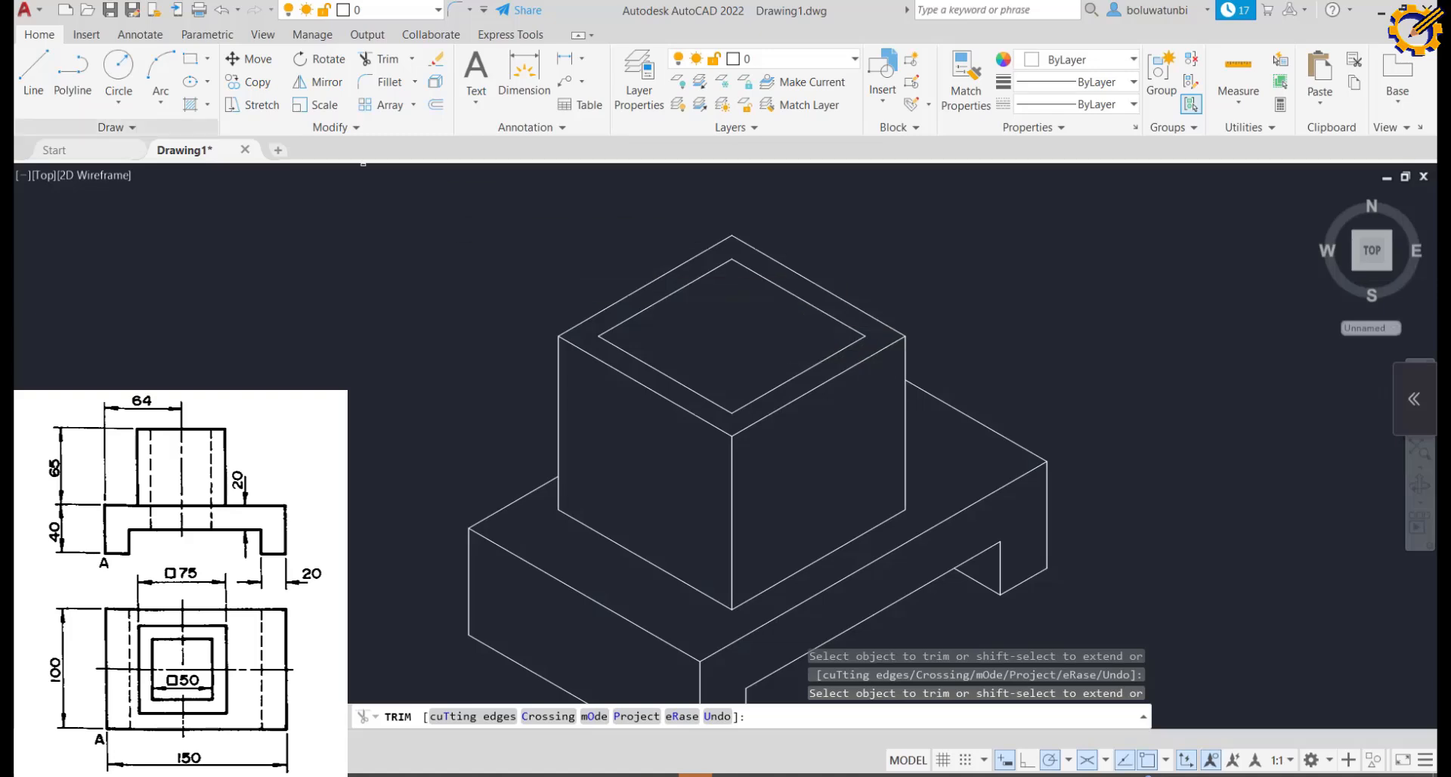
# Draw the opening's inside vertical edge as a line from the inner square's rear corner down to its front corner.
pyautogui.click(33, 76)
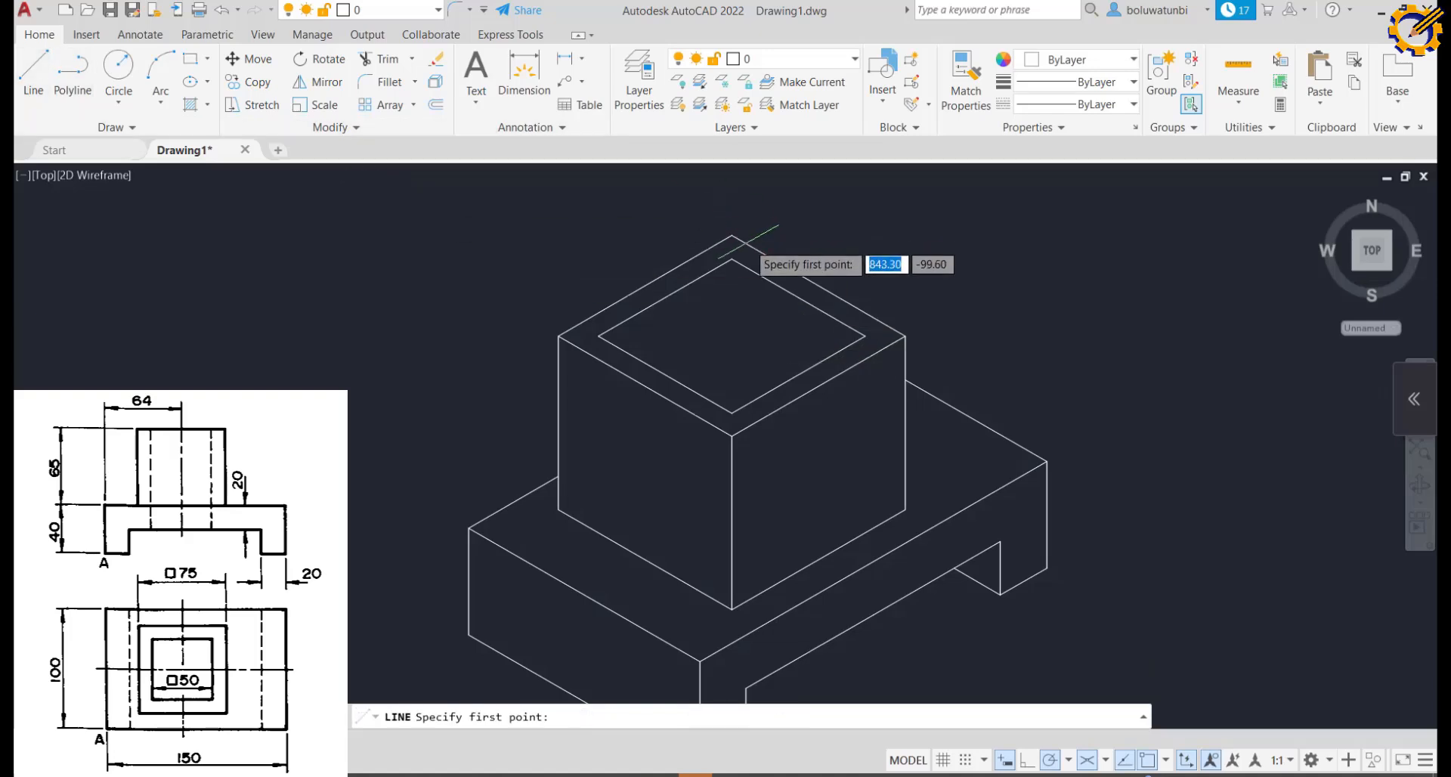
pyautogui.click(732, 412)
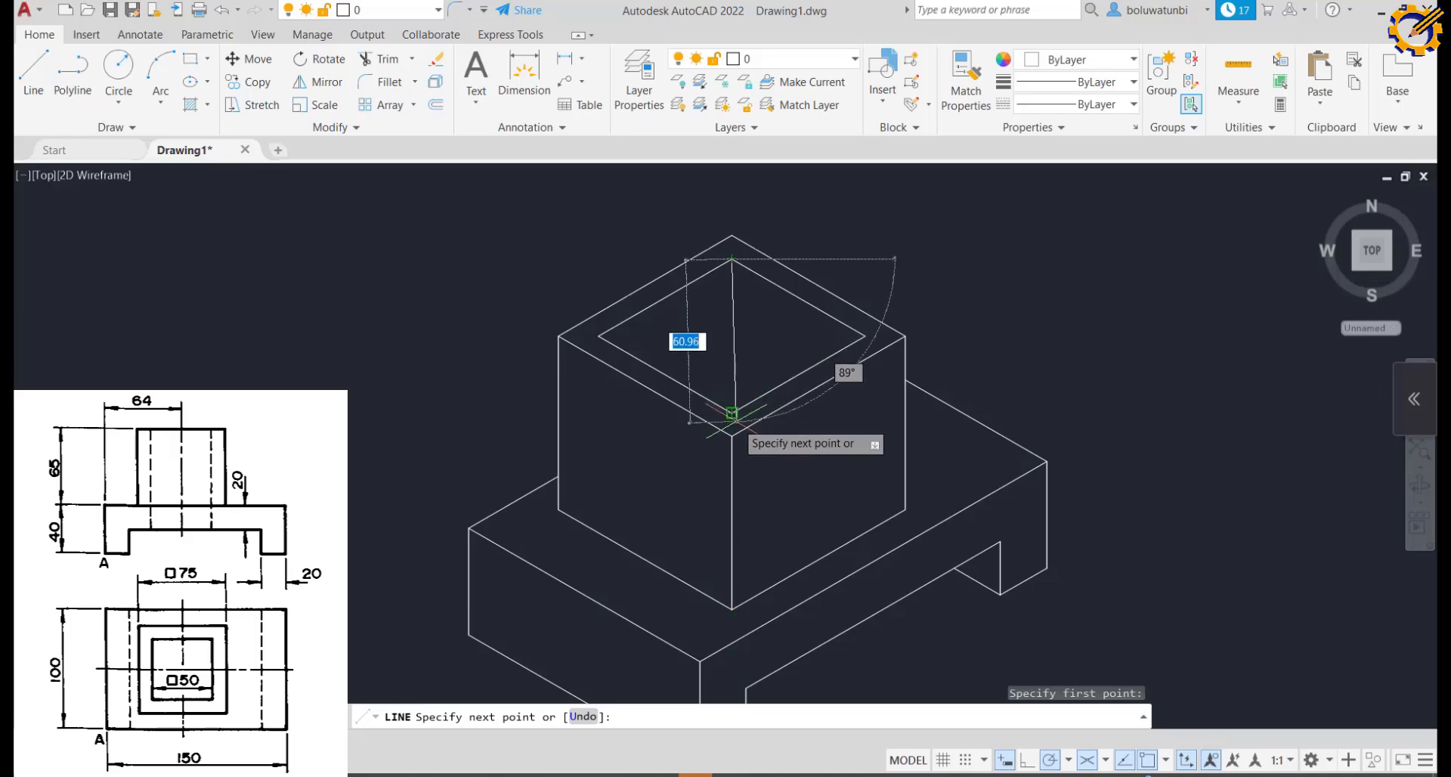
pyautogui.click(732, 412)
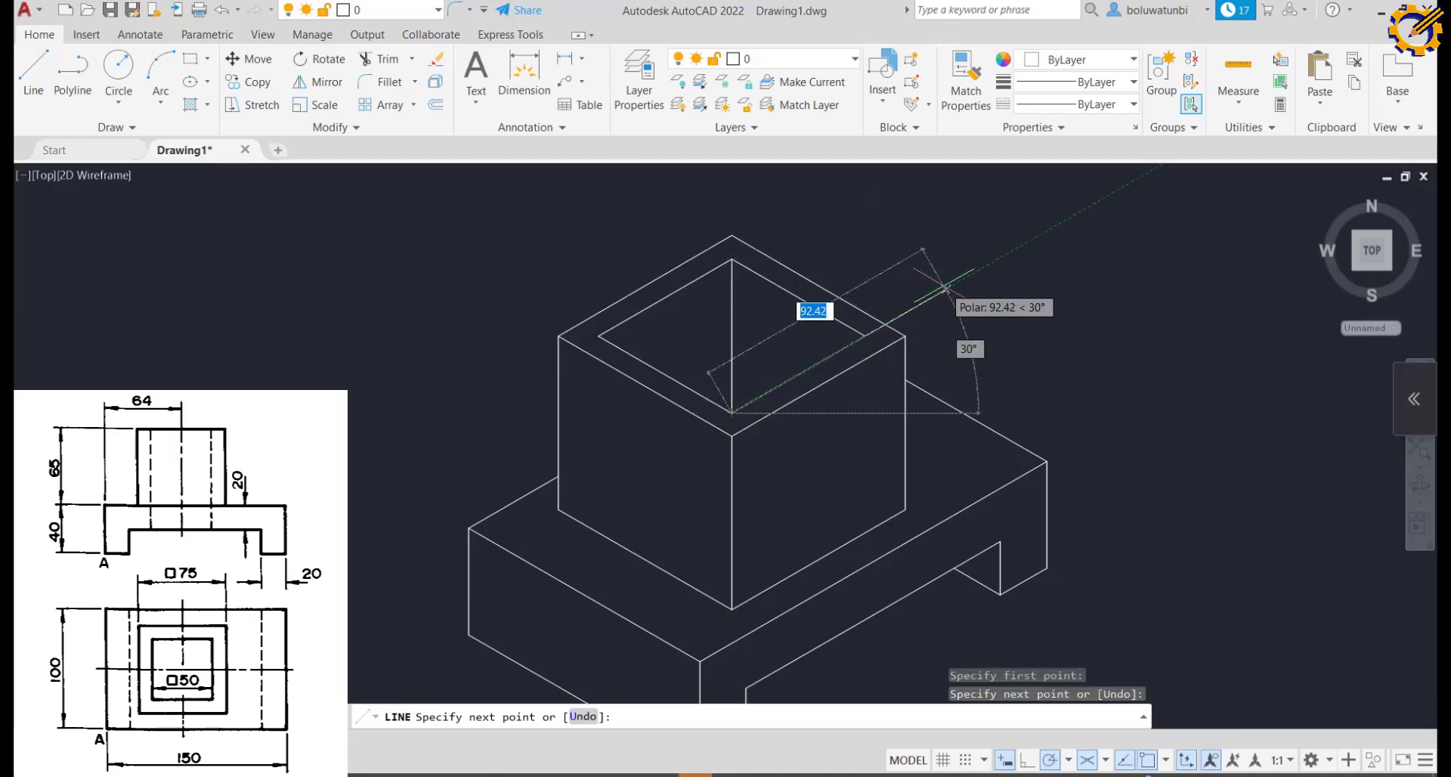
pyautogui.press('Escape')
pyautogui.scroll(-2, 928, 367)
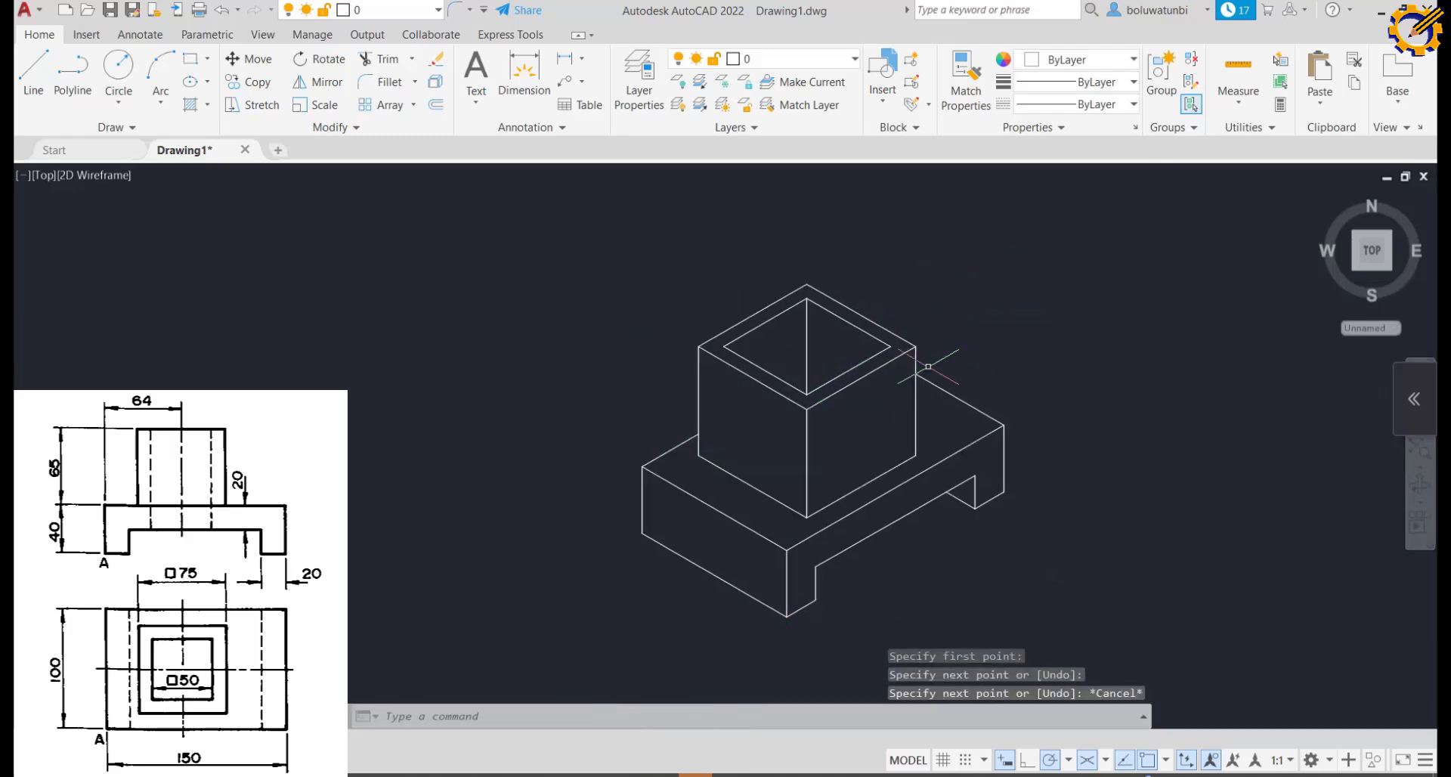